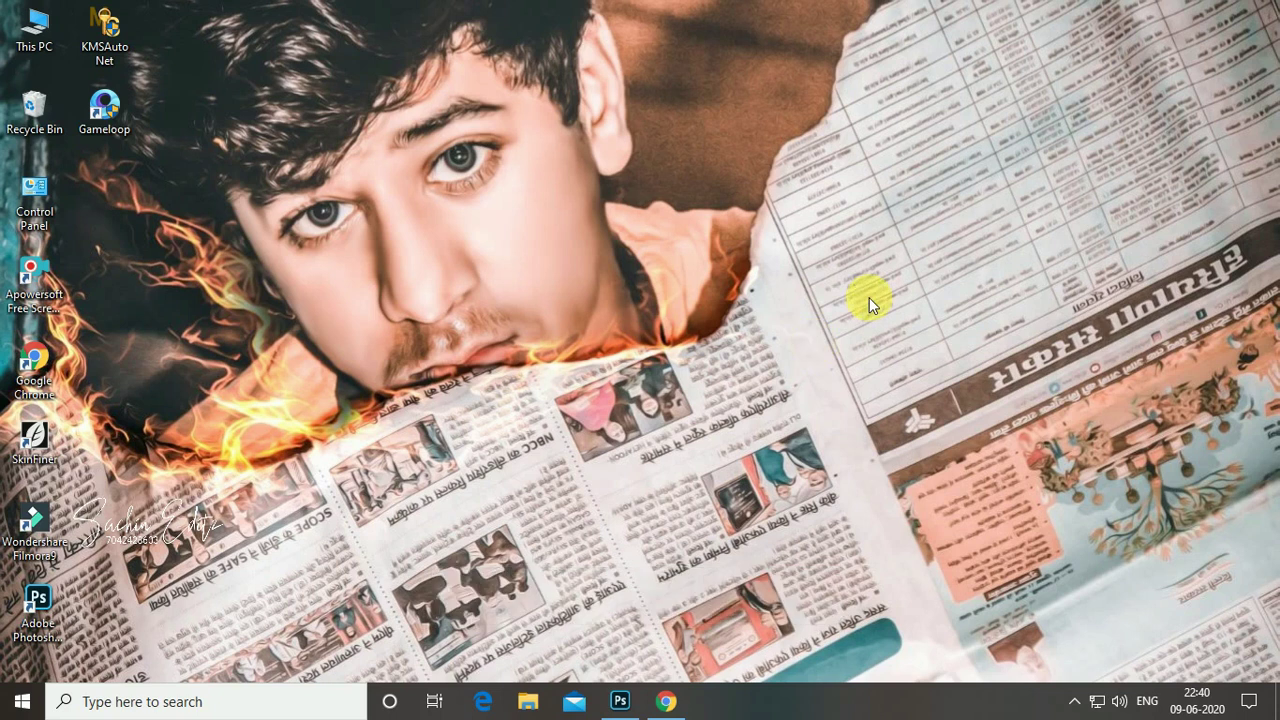
# Refresh the desktop and bring up Photoshop's Home screen from the taskbar.
pyautogui.click(939, 352)
pyautogui.rightClick(918, 304)
pyautogui.click(999, 365)
pyautogui.rightClick(935, 312)
pyautogui.click(1028, 364)
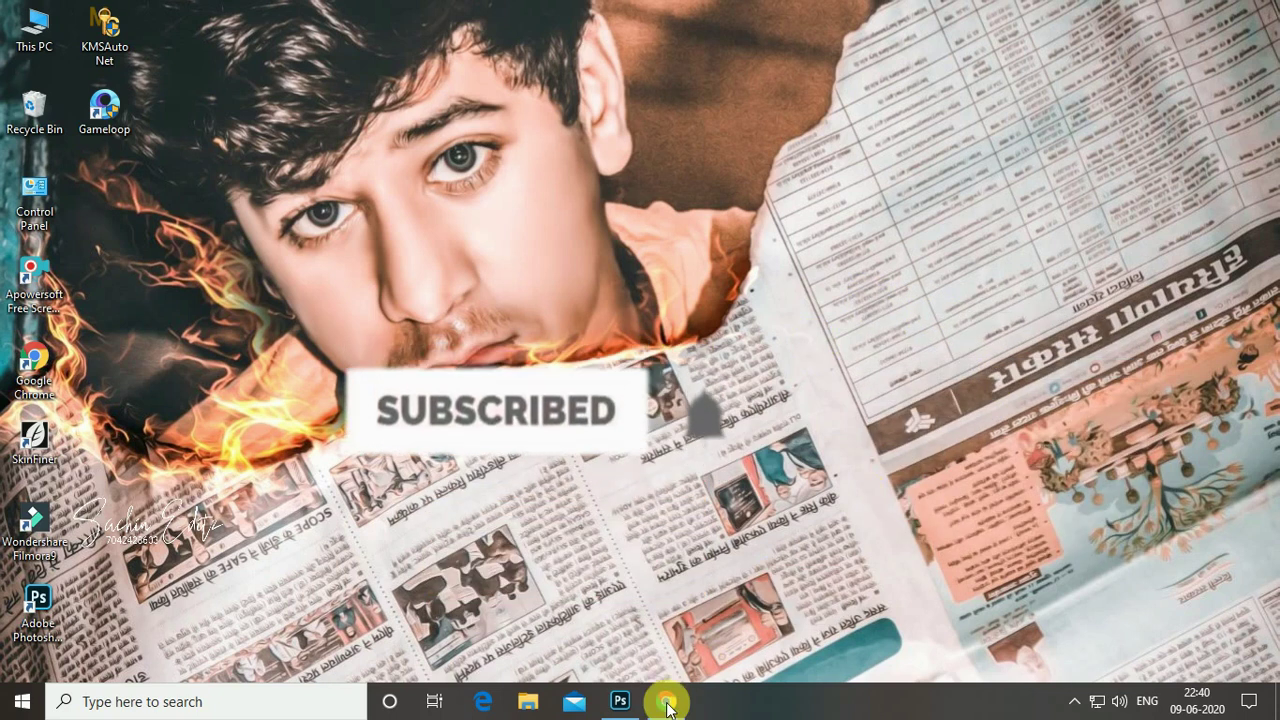
pyautogui.click(622, 701)
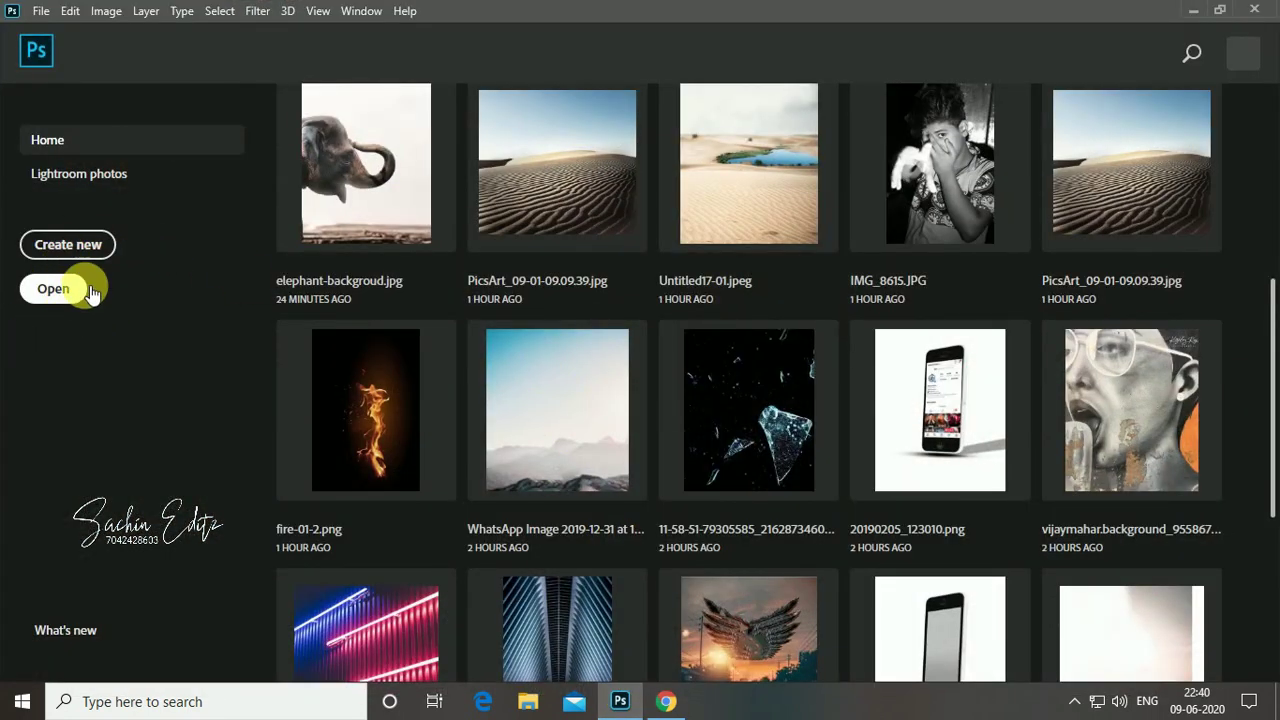
# Open the desert dune photo PicsArt_09-01-09.09.39 from Pictures > edit rvs.
pyautogui.click(91, 287)
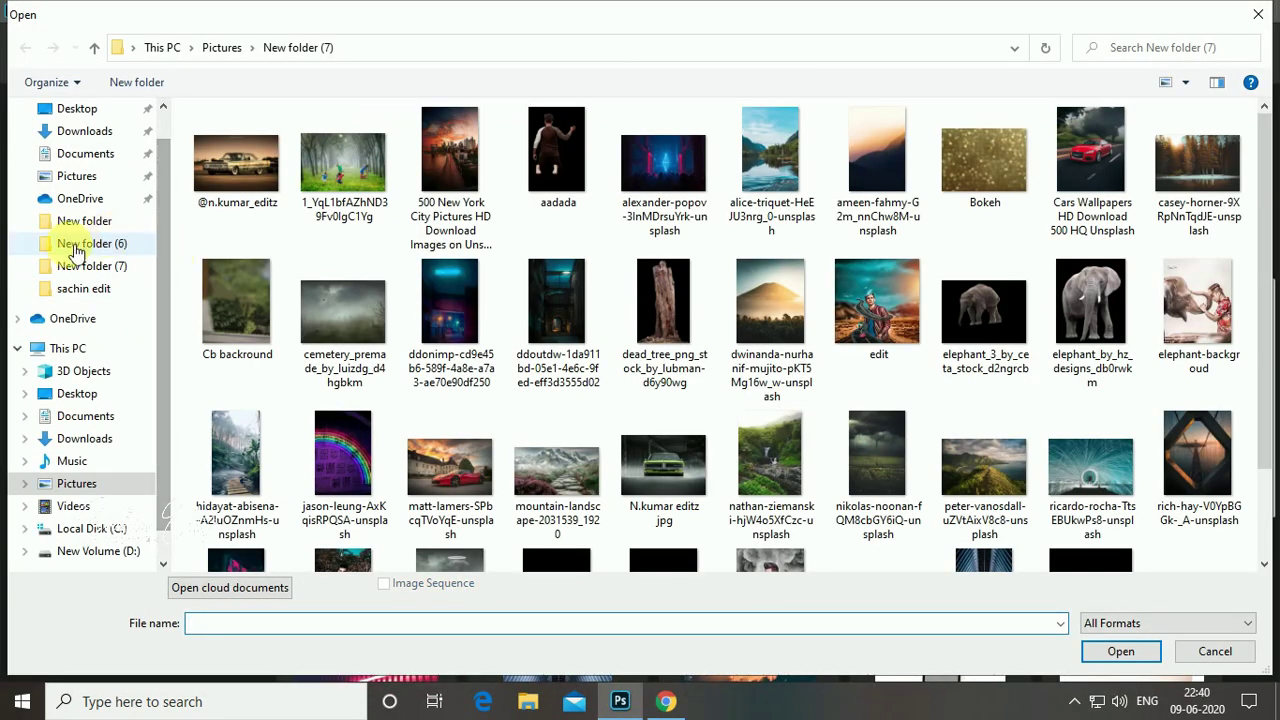
pyautogui.click(107, 175)
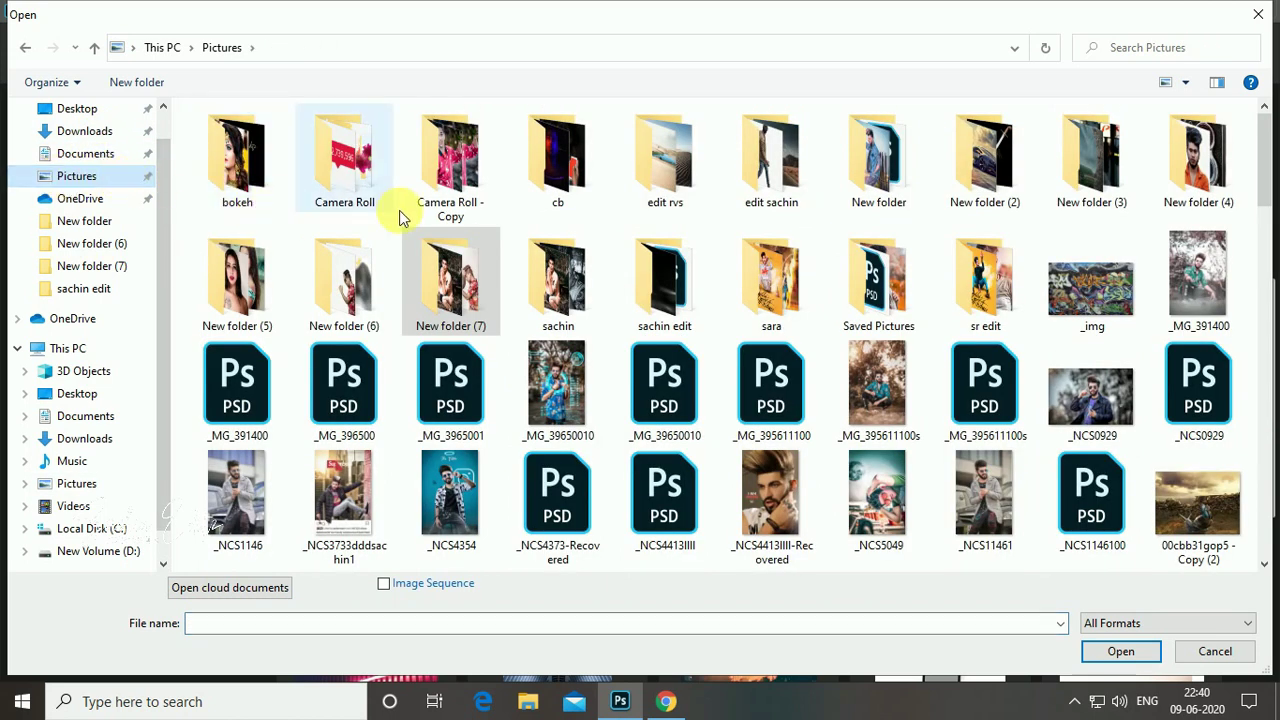
pyautogui.click(676, 192)
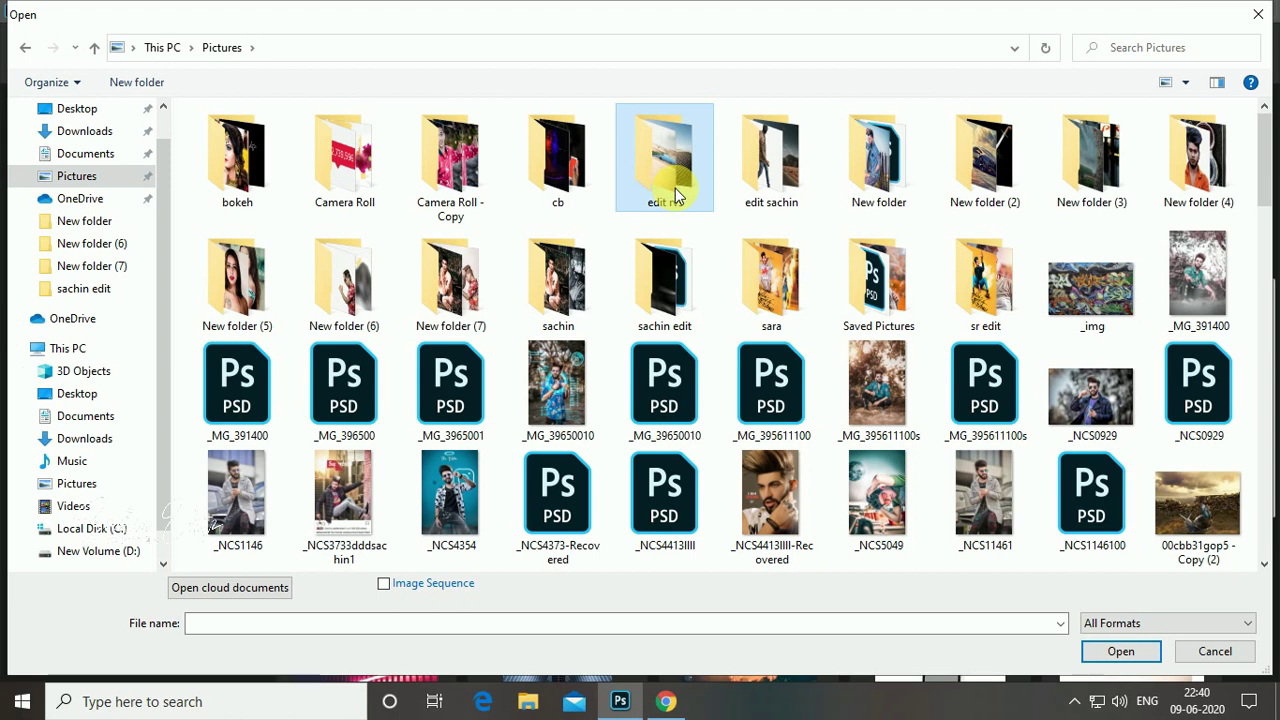
pyautogui.doubleClick(676, 195)
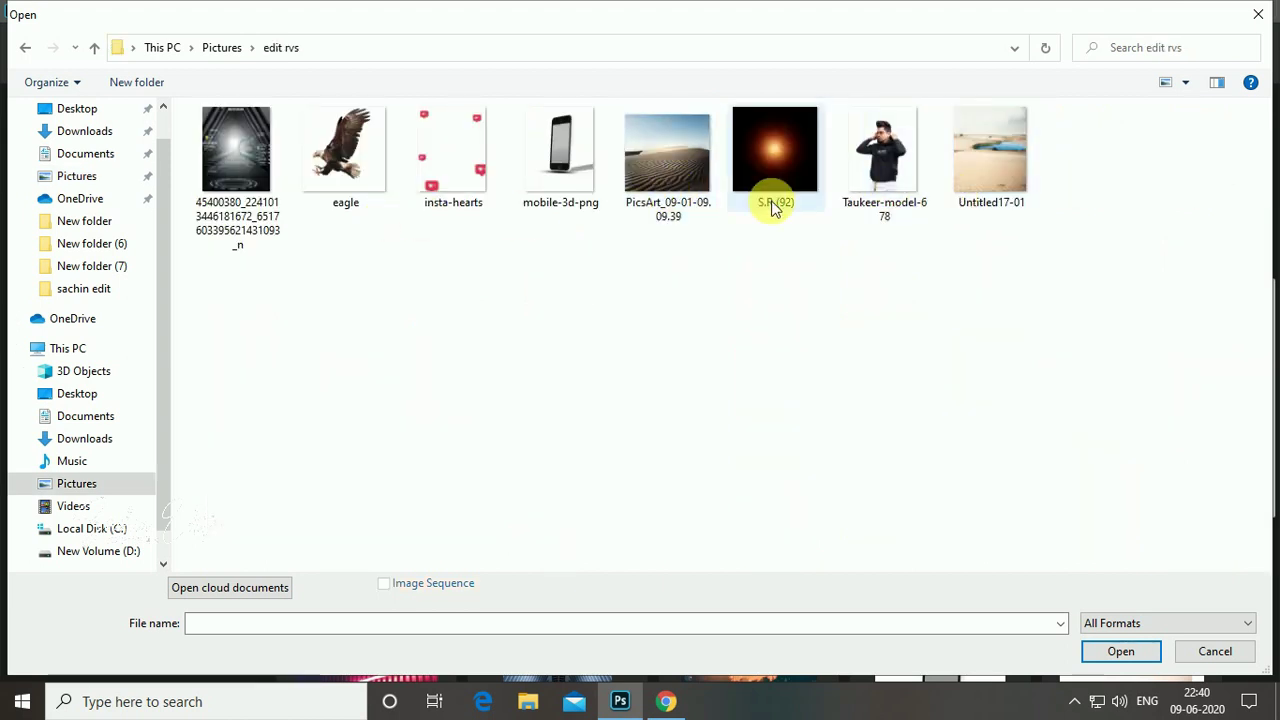
pyautogui.doubleClick(710, 186)
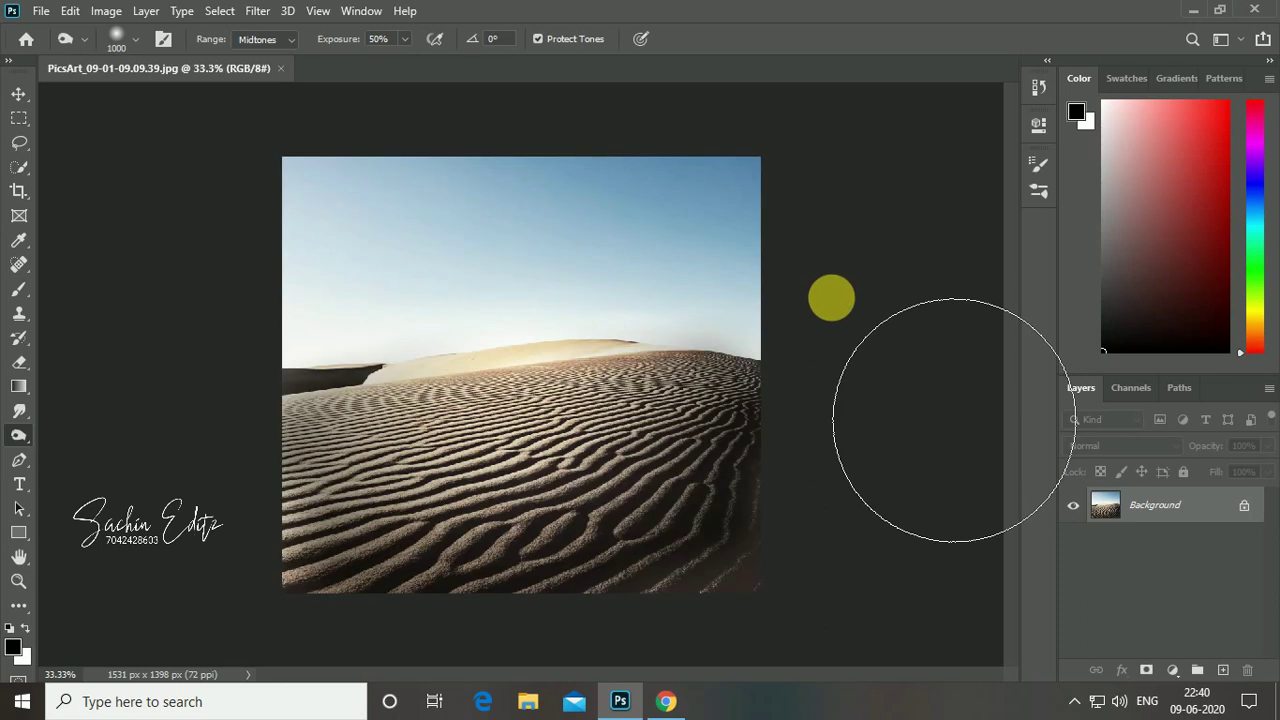
# Duplicate the photo into Layer 1 and crop the canvas to 1291 × 1398 px.
pyautogui.hotkey('ctrl', 'j')
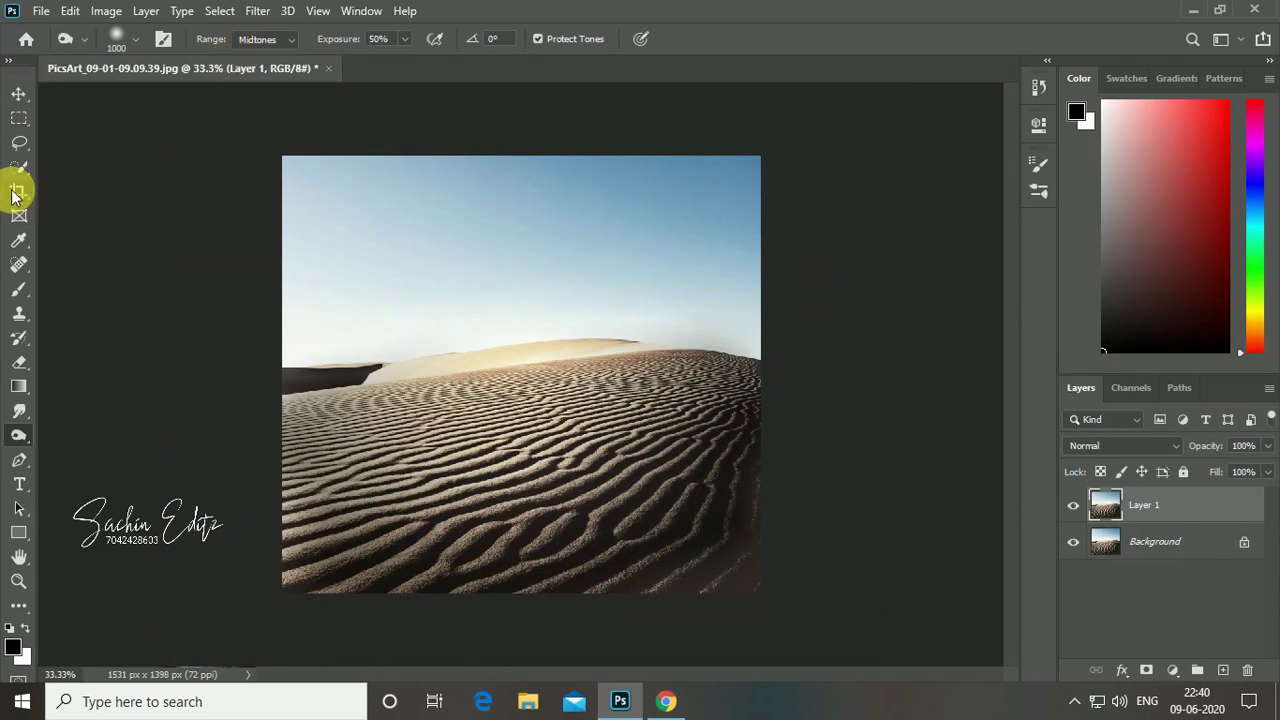
pyautogui.press('c')
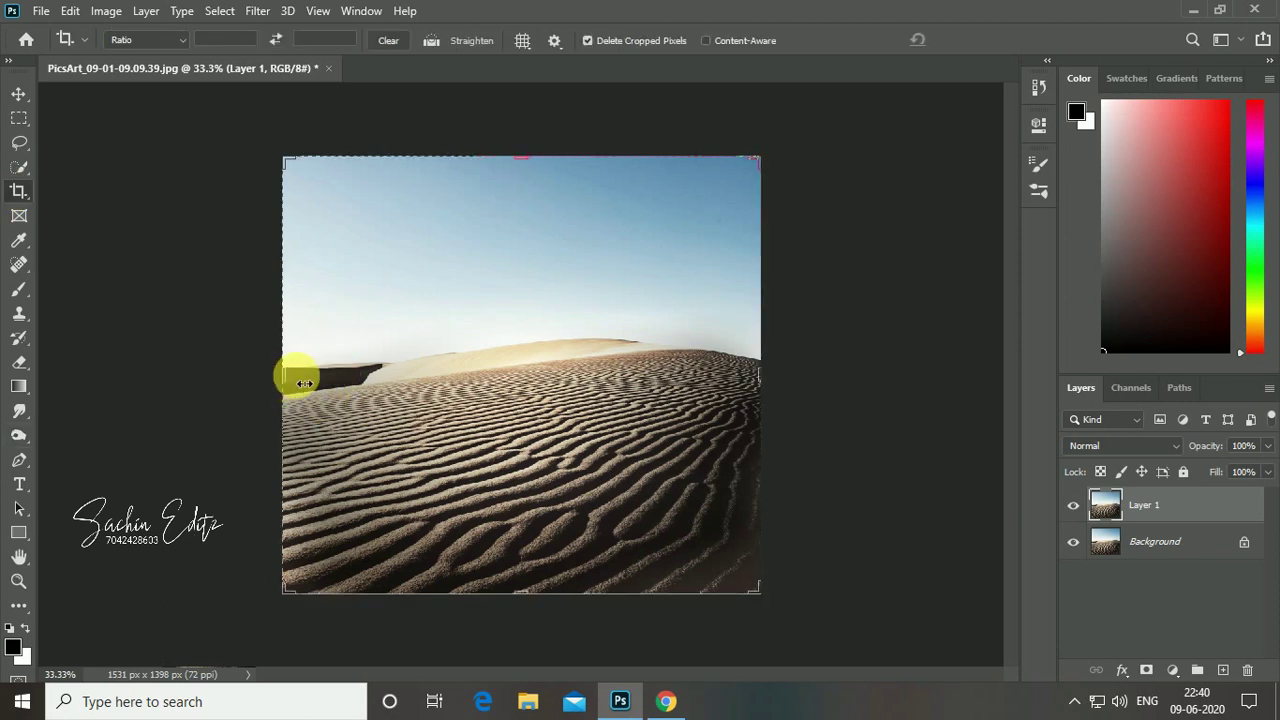
pyautogui.moveTo(289, 383); pyautogui.dragTo(311, 383)
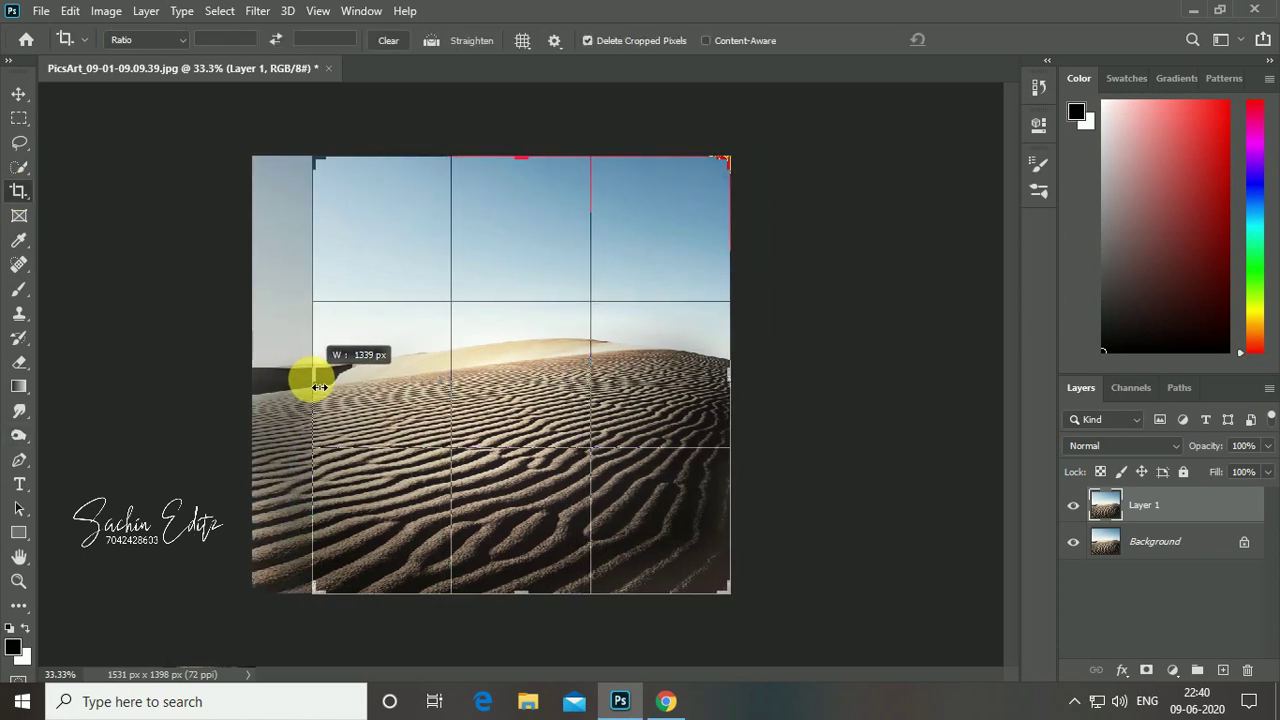
pyautogui.moveTo(311, 383); pyautogui.dragTo(316, 381)
pyautogui.moveTo(407, 395)
pyautogui.mouseDown()
pyautogui.moveTo(462, 428)
pyautogui.moveTo(525, 428)
pyautogui.mouseUp()
pyautogui.click(983, 41)
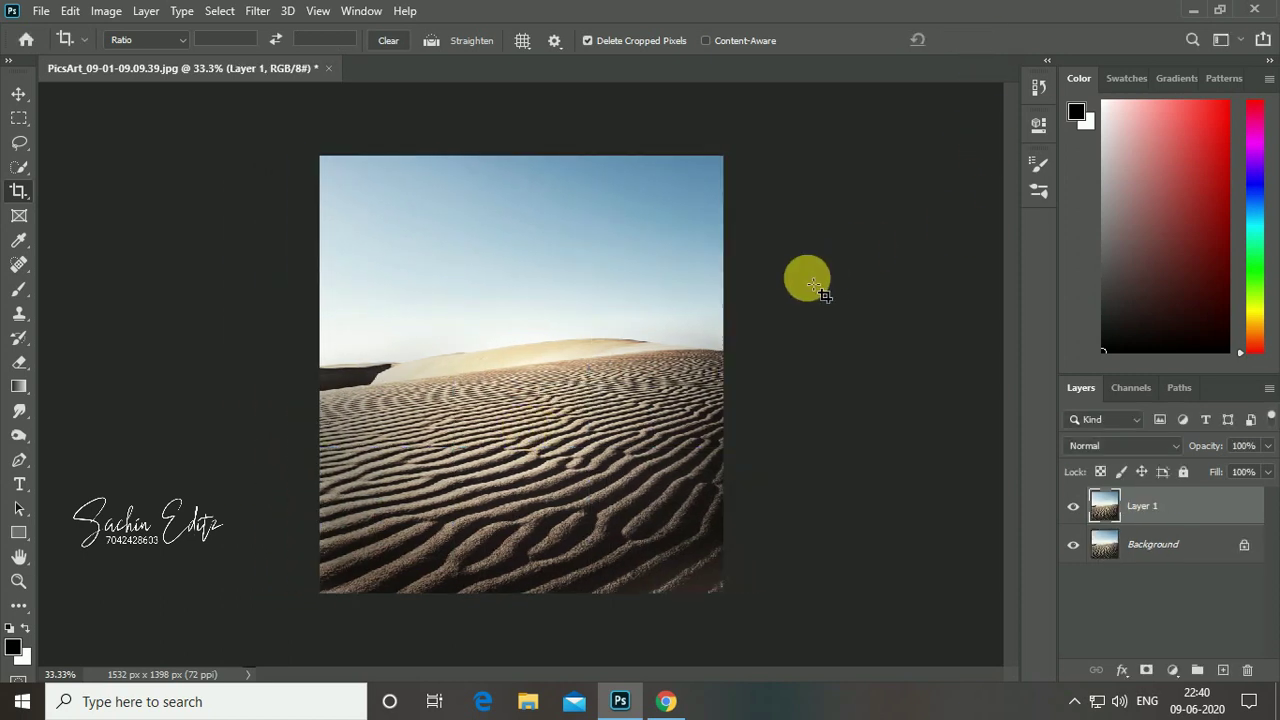
pyautogui.click(41, 10)
pyautogui.click(148, 382)
# Place mobile-3d-png, scaled to about 80%, standing on the dunes.
pyautogui.doubleClick(600, 172)
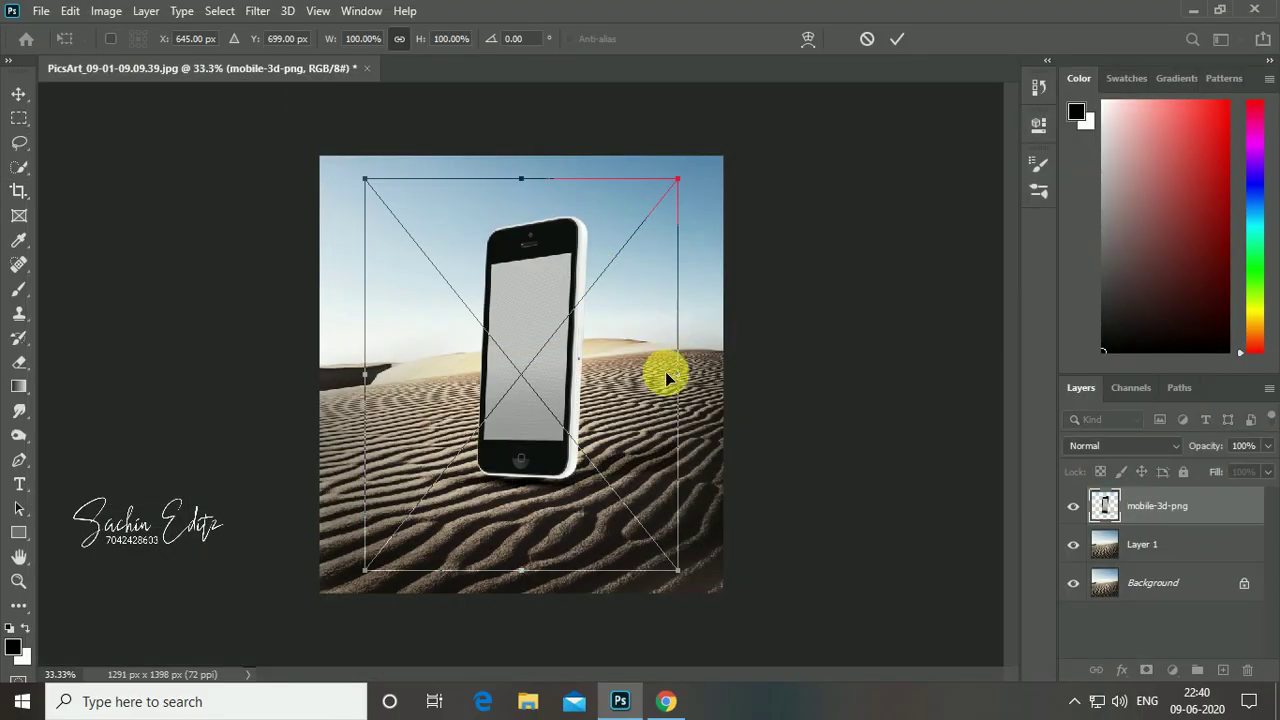
pyautogui.moveTo(667, 378)
pyautogui.mouseDown()
pyautogui.moveTo(607, 400)
pyautogui.moveTo(637, 490)
pyautogui.moveTo(625, 485)
pyautogui.mouseUp()
pyautogui.click(897, 38)
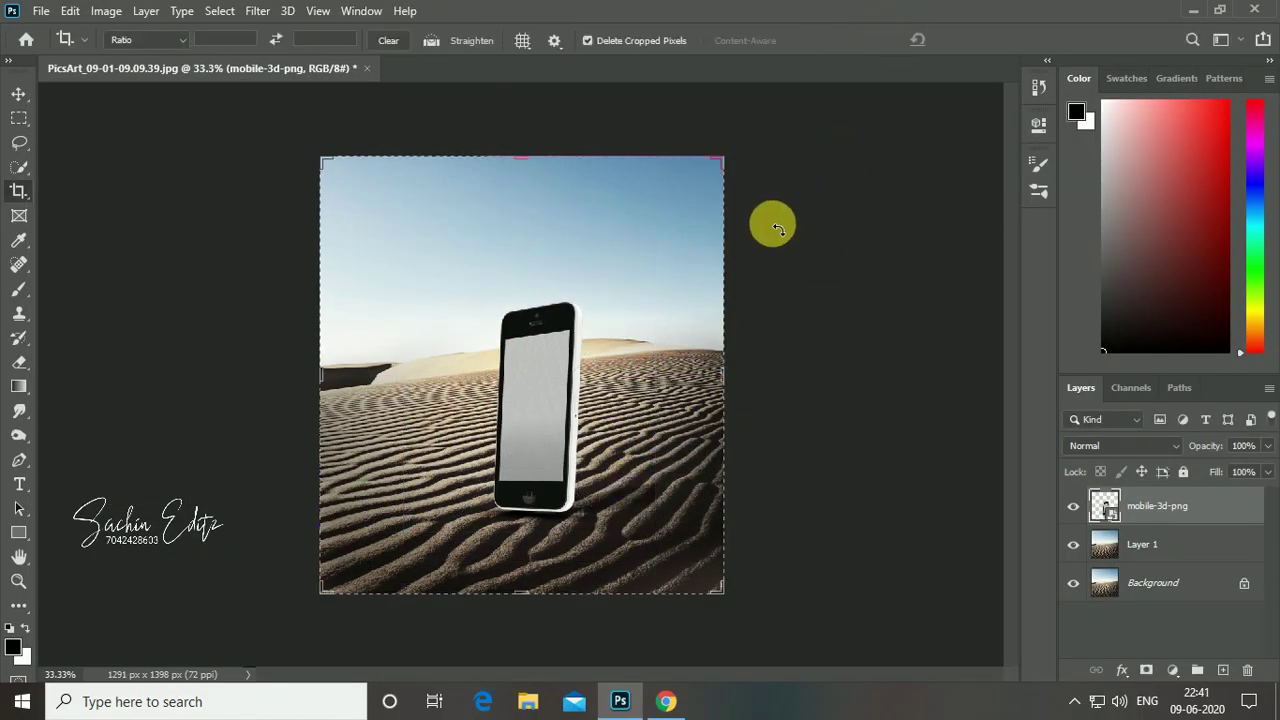
pyautogui.click(19, 93)
# Place the Instagram social-media graphic at 67.41% over the phone.
pyautogui.click(41, 10)
pyautogui.click(220, 380)
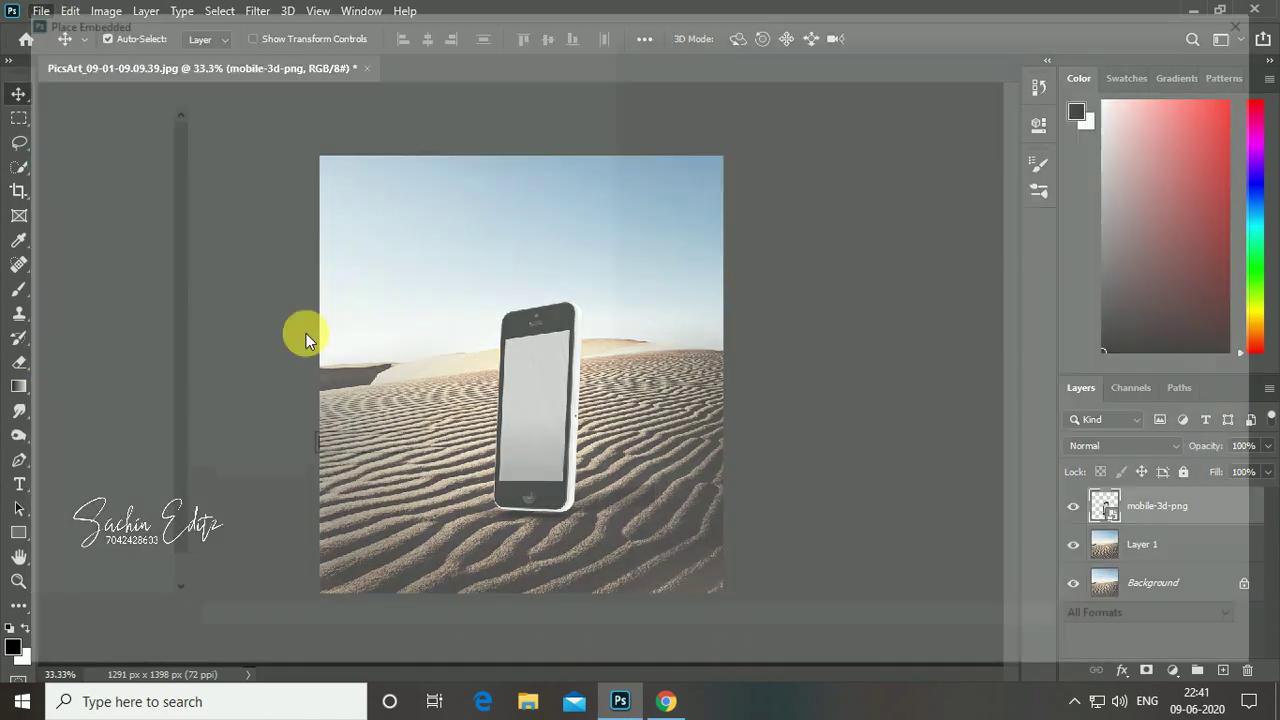
pyautogui.doubleClick(206, 168)
pyautogui.moveTo(634, 368); pyautogui.dragTo(591, 366)
pyautogui.moveTo(475, 381); pyautogui.dragTo(605, 360)
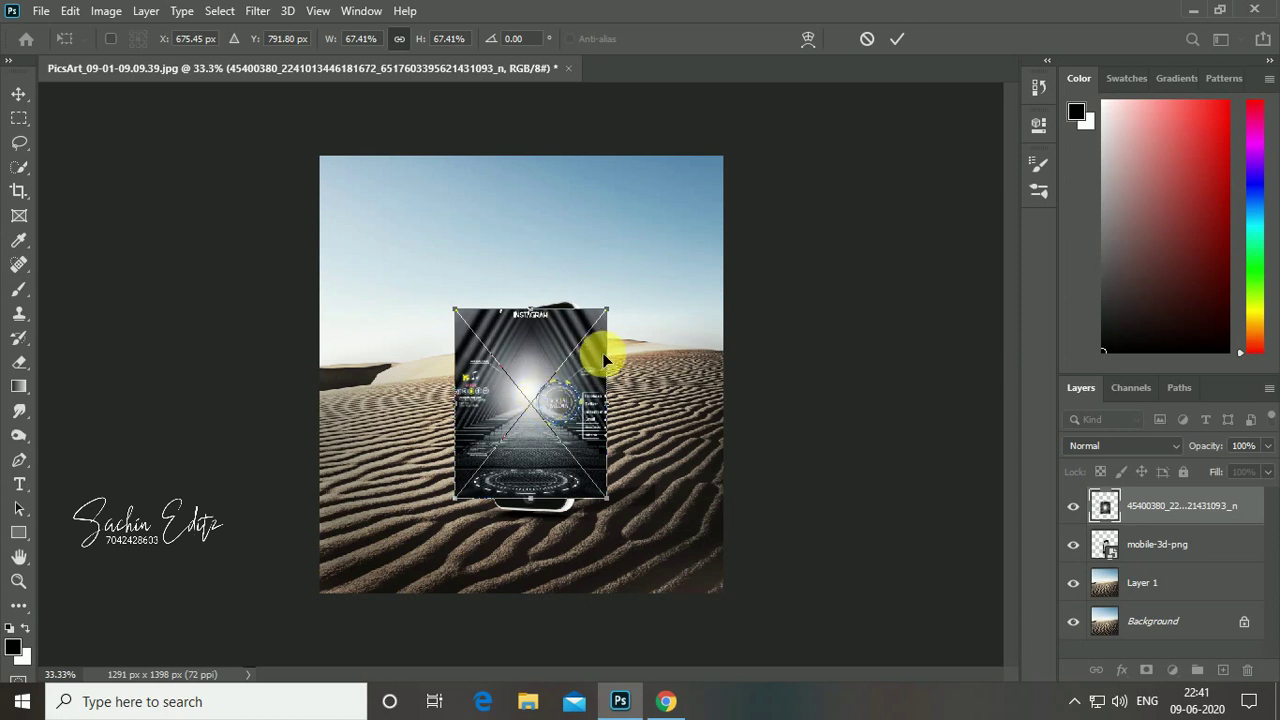
pyautogui.click(897, 38)
# Select the mobile-3d-png layer, zoom in and hide the social-media graphic layer.
pyautogui.rightClick(1186, 539)
pyautogui.click(1190, 540)
pyautogui.rightClick(1188, 540)
pyautogui.click(1040, 350)
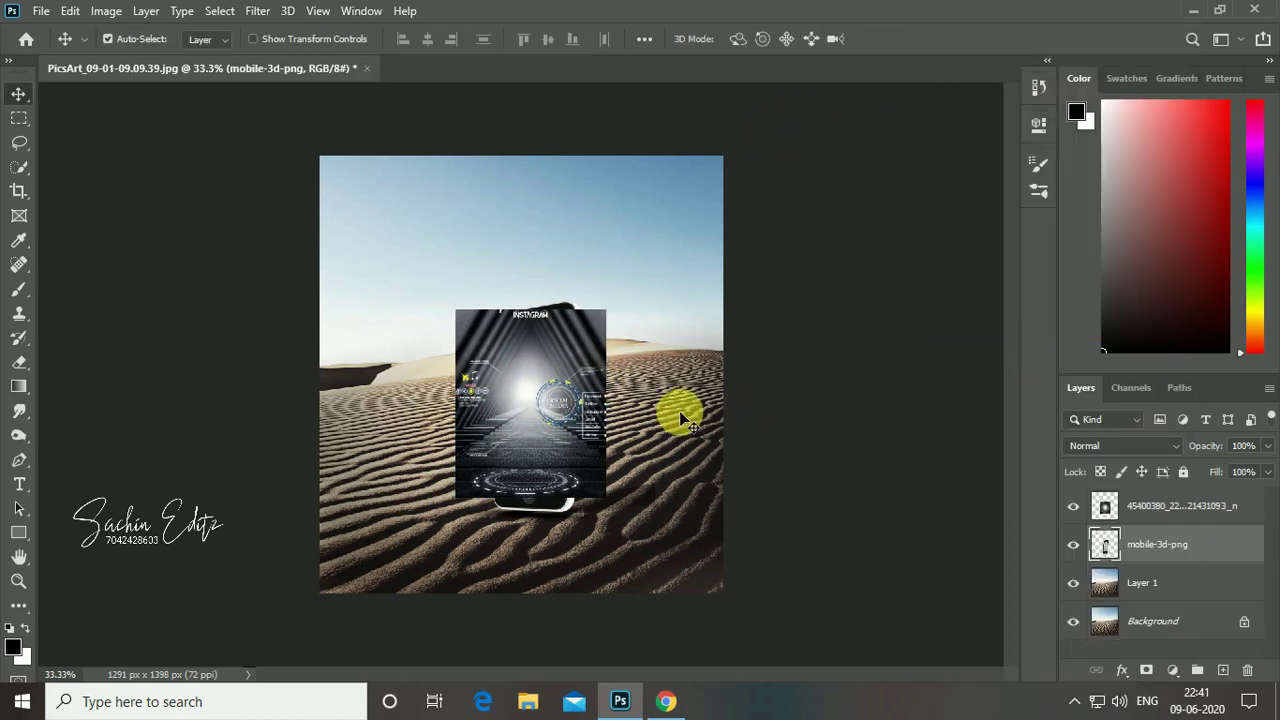
pyautogui.hotkey('ctrl', '+')
pyautogui.hotkey('ctrl', '+')
pyautogui.click(1073, 506)
pyautogui.hotkey('ctrl', '+')
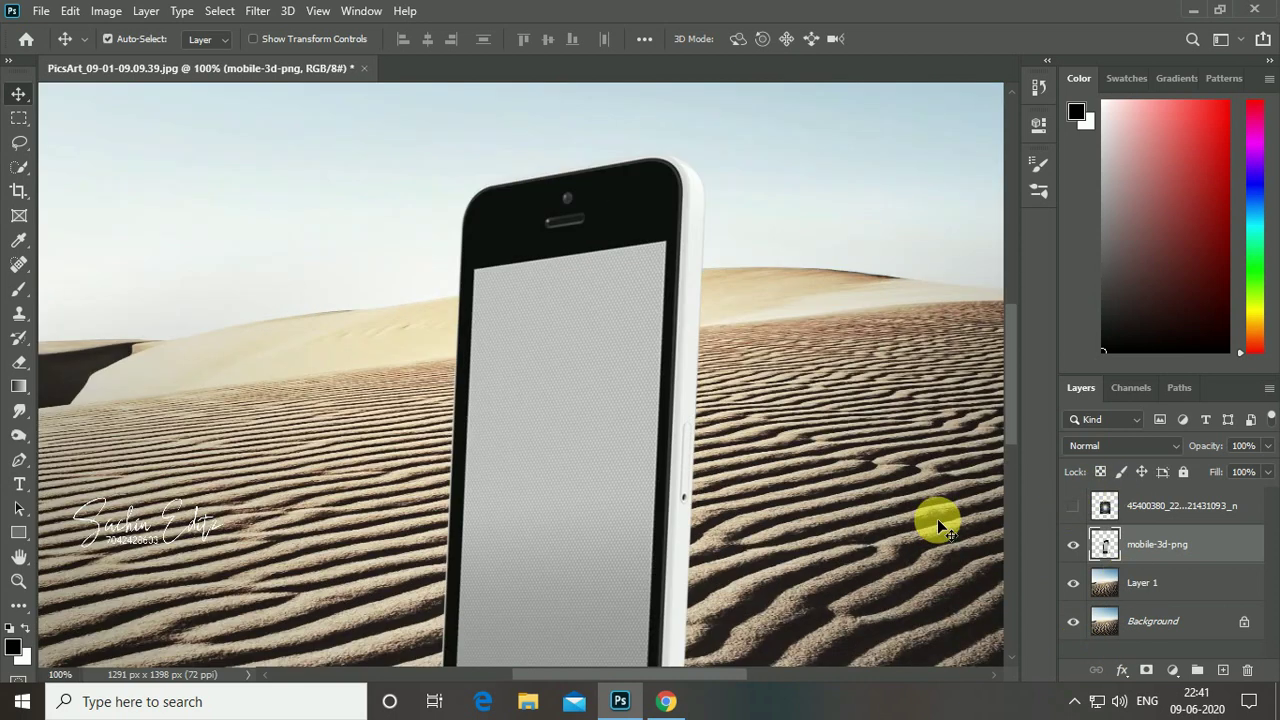
# Trace the phone's screen outline with a Pen tool path.
pyautogui.scroll(-3, 591, 477)
pyautogui.click(18, 459)
pyautogui.scroll(3, 77, 534)
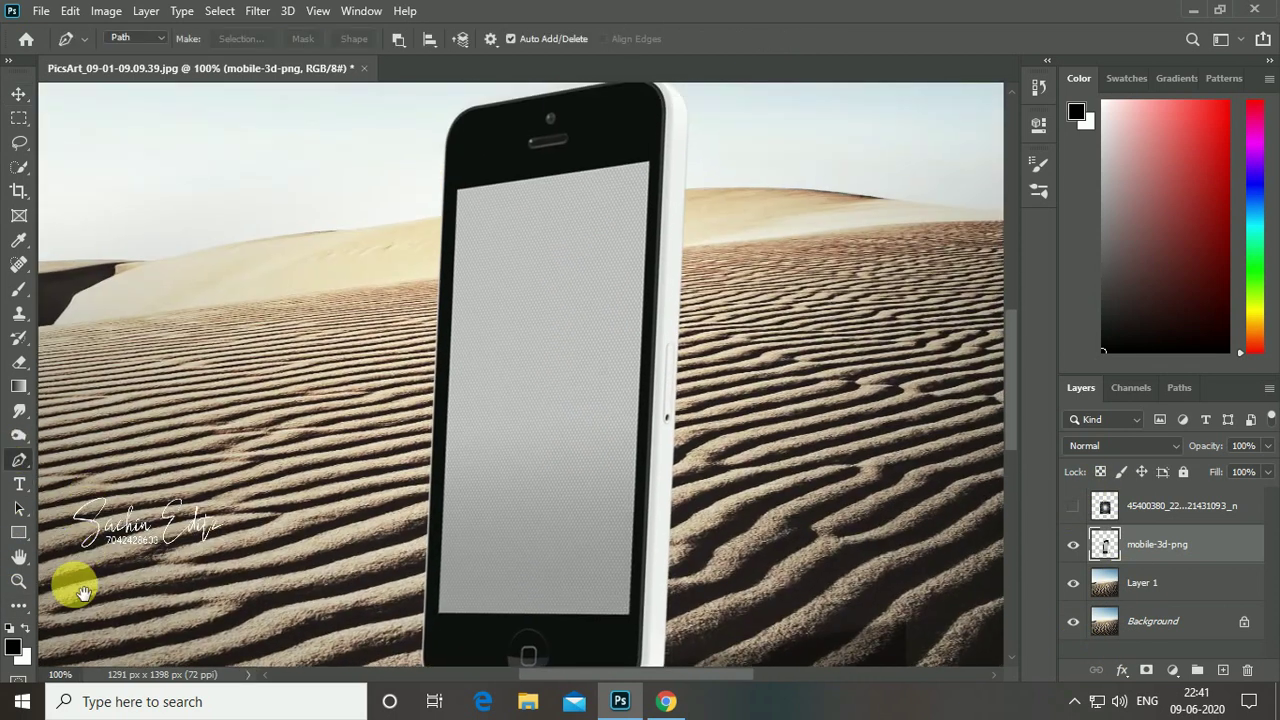
pyautogui.scroll(2, 300, 420)
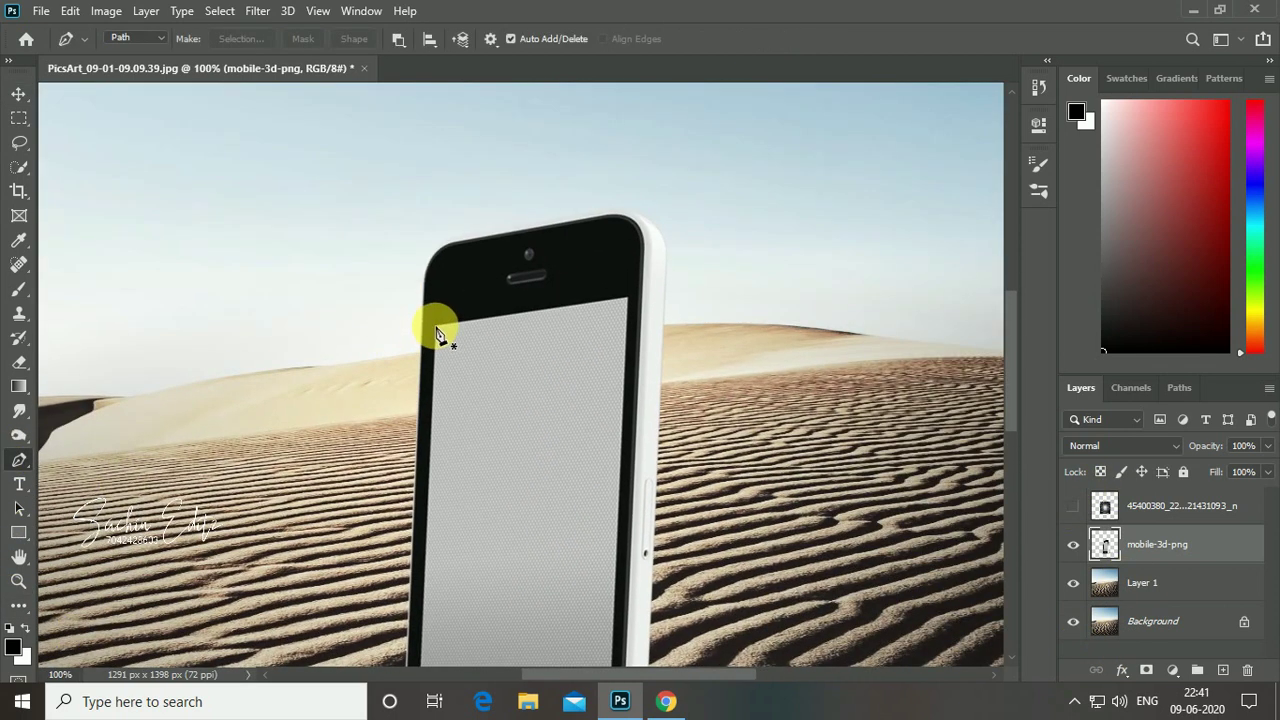
pyautogui.click(435, 328)
pyautogui.scroll(-3, 720, 208)
pyautogui.scroll(-2, 727, 480)
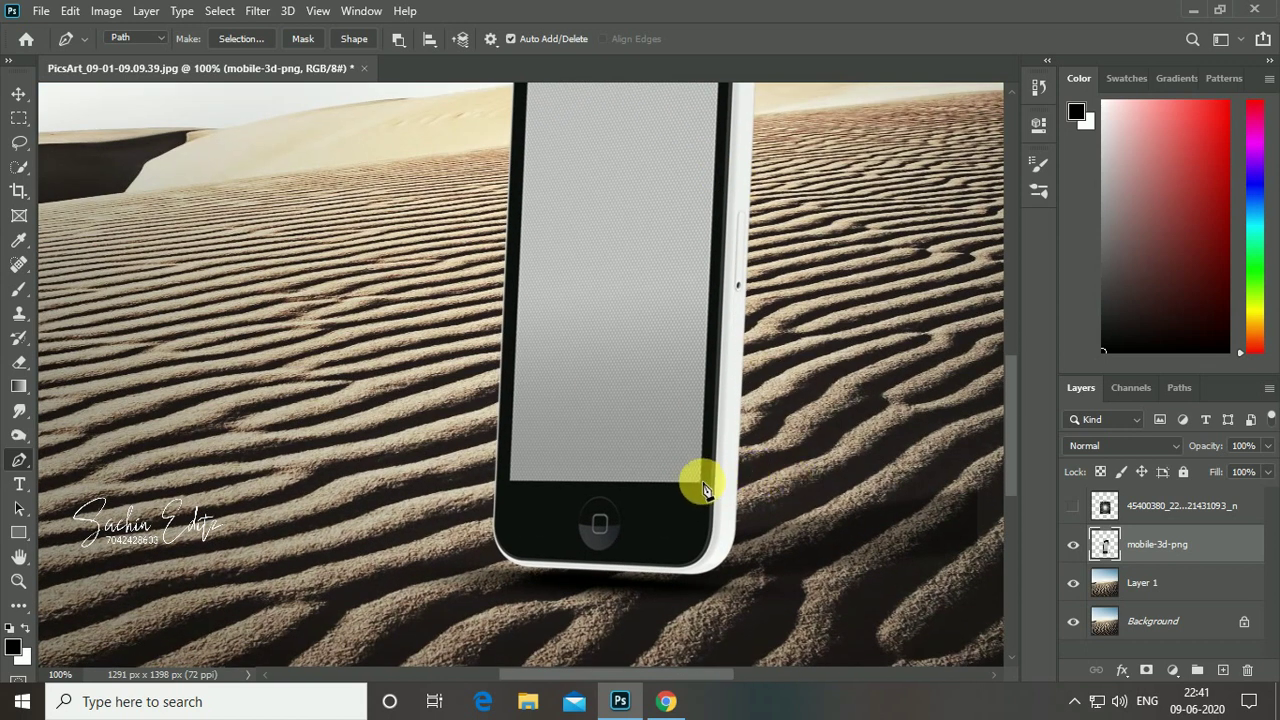
pyautogui.click(510, 490)
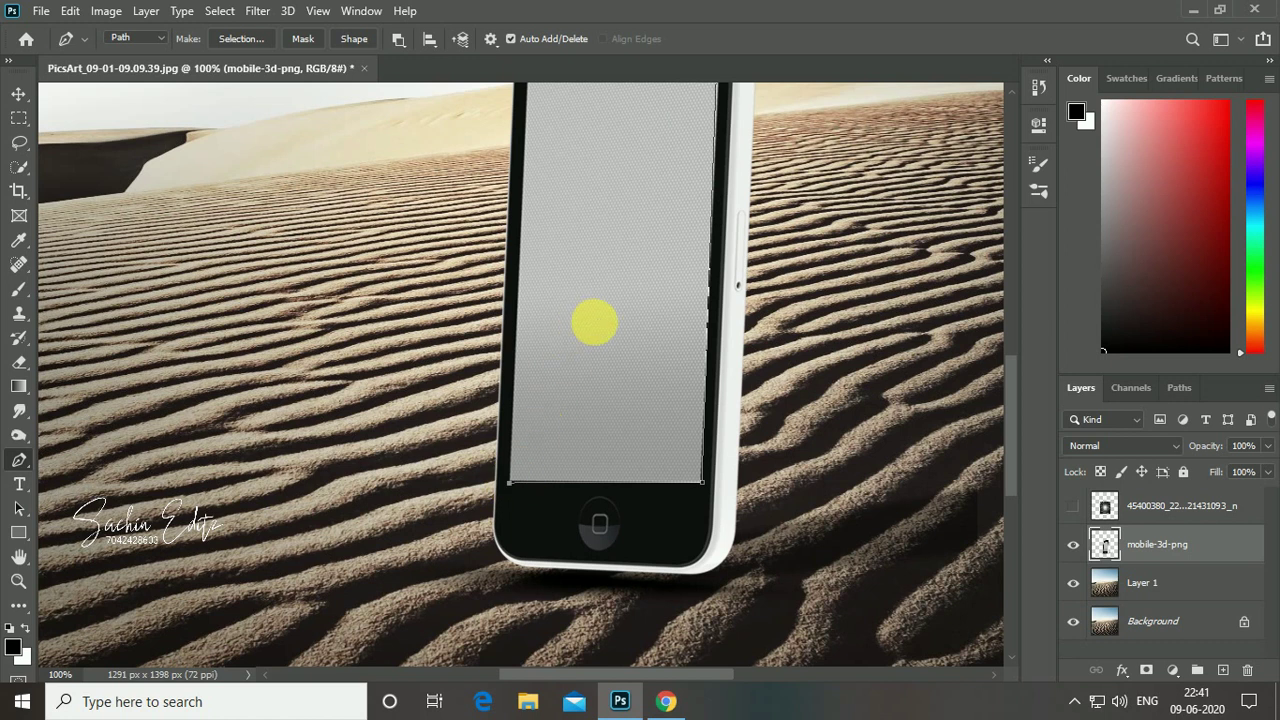
pyautogui.scroll(2, 592, 322)
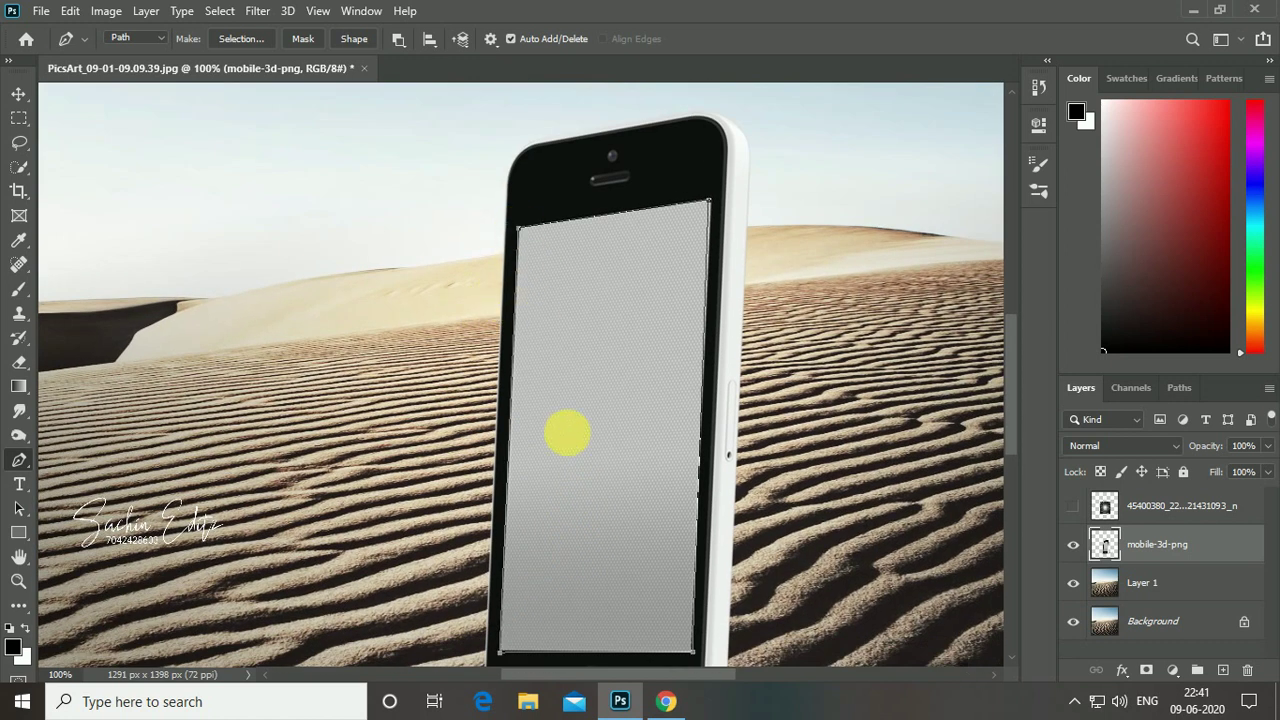
pyautogui.scroll(-2, 580, 410)
# Turn the screen path into a selection and reactivate the shown social-media graphic layer.
pyautogui.rightClick(590, 394)
pyautogui.click(610, 264)
pyautogui.press('Return')
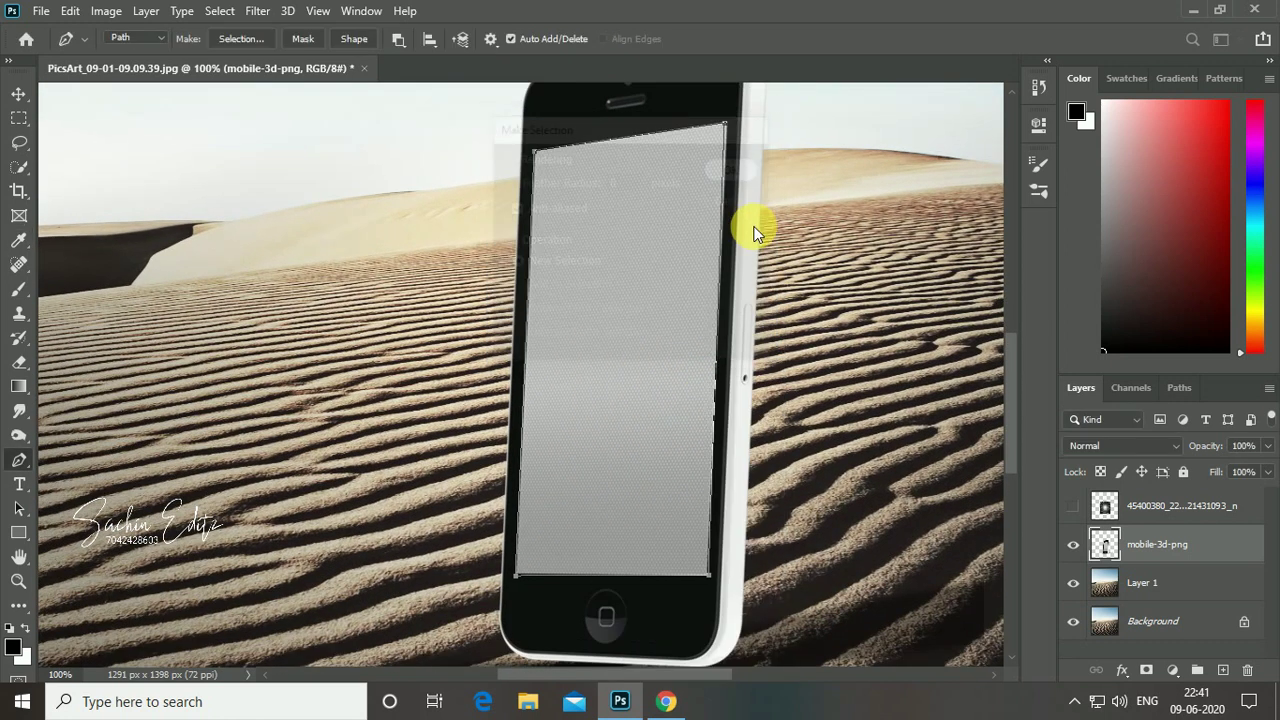
pyautogui.click(1073, 507)
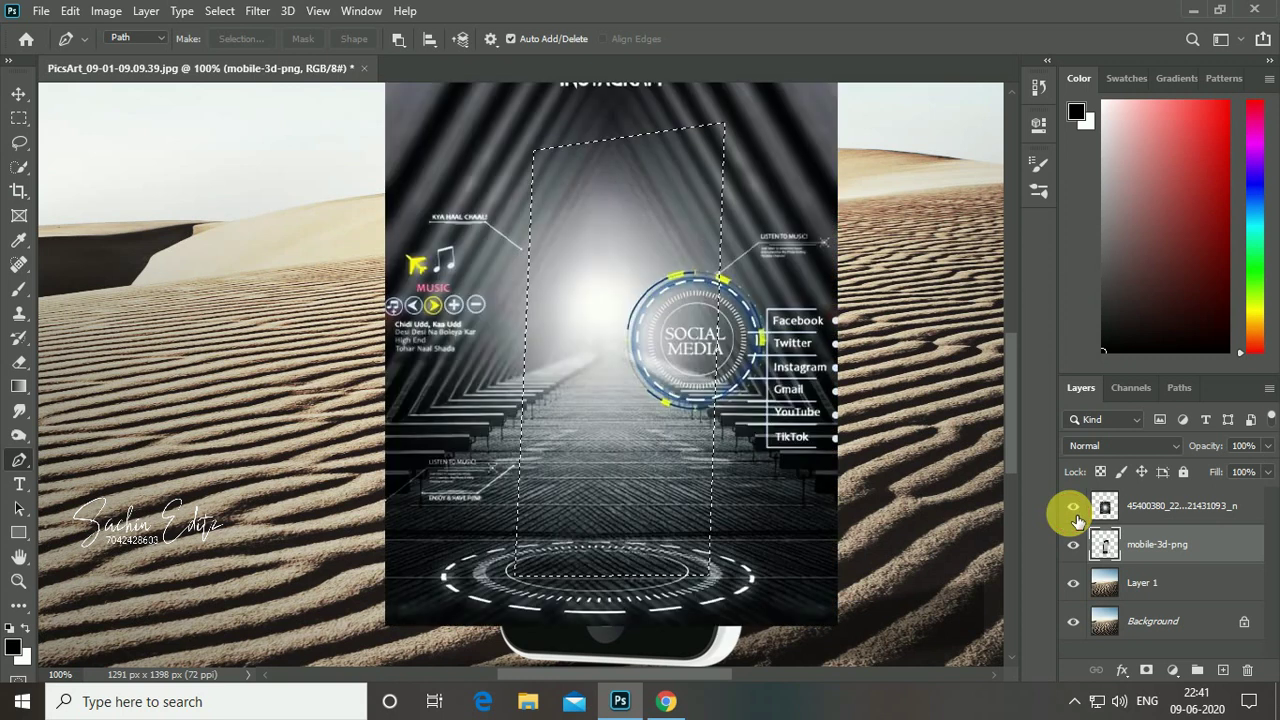
pyautogui.click(1133, 513)
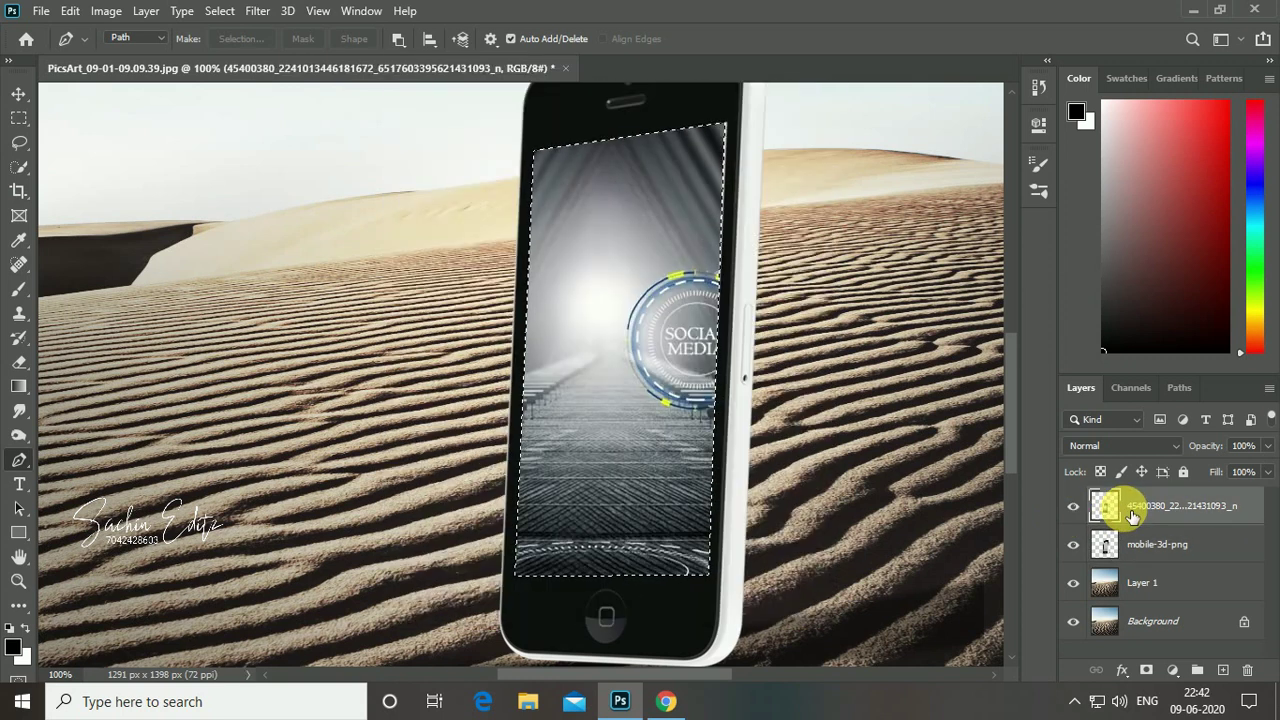
pyautogui.hotkey('ctrl', '-')
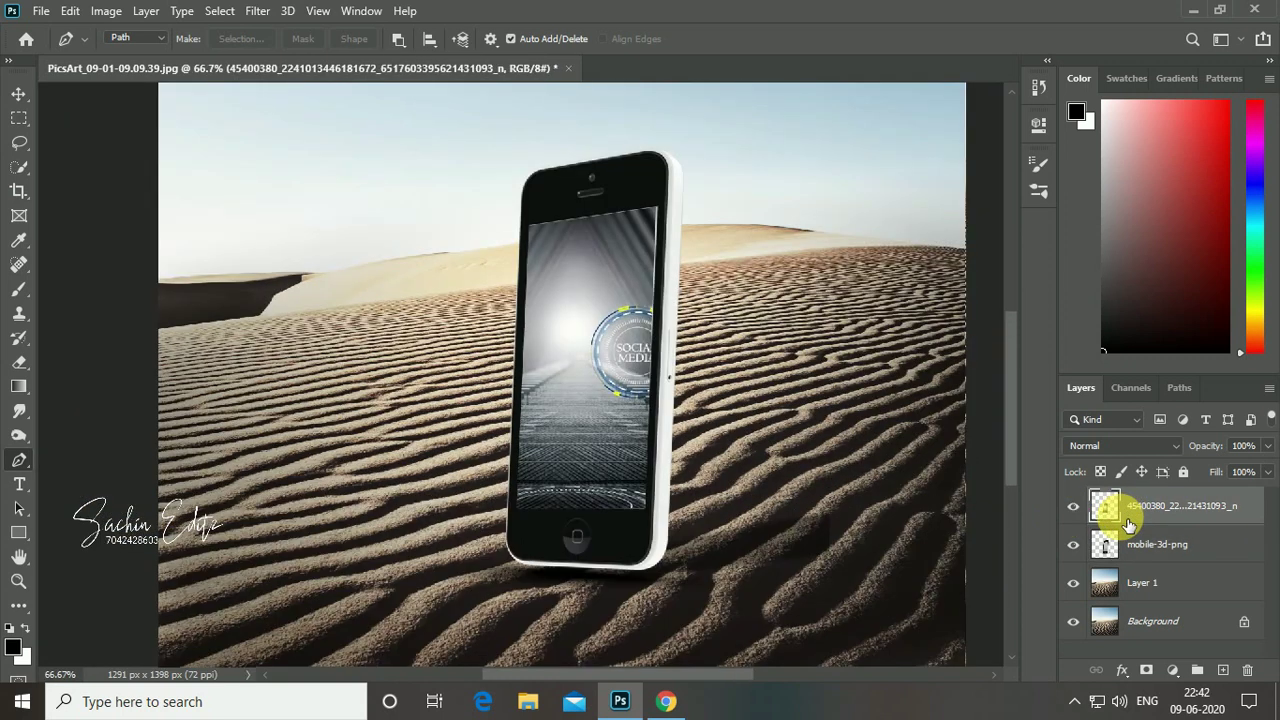
pyautogui.hotkey('ctrl', '-')
pyautogui.hotkey('ctrl', '-')
pyautogui.hotkey('ctrl', '+')
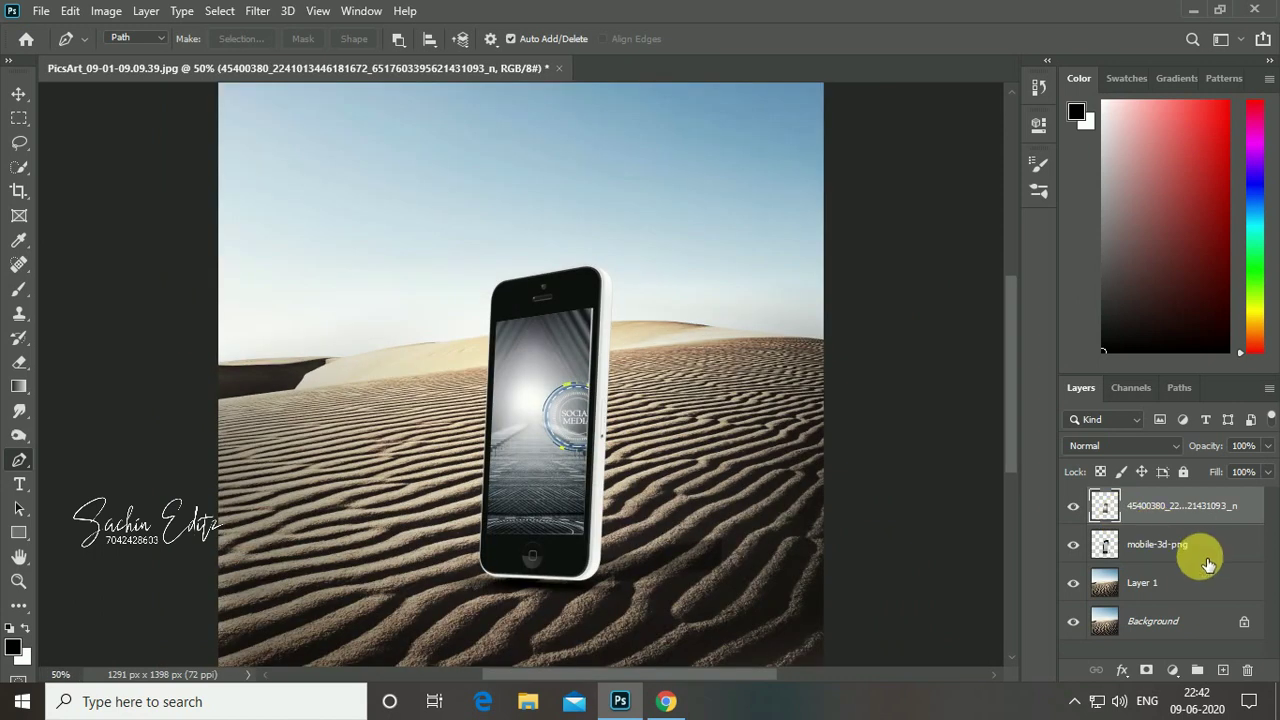
# Place the Taukeer-model-678 man photo scaled down to about 12% beside the phone.
pyautogui.click(1157, 550)
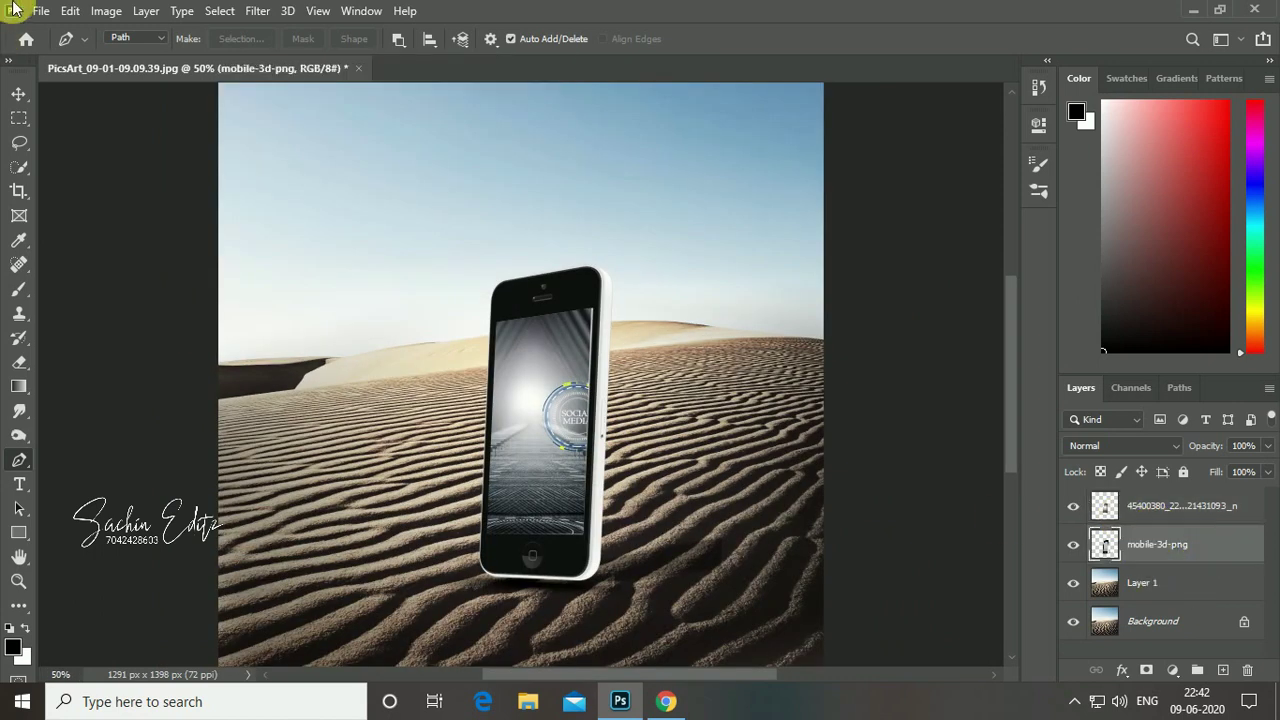
pyautogui.click(48, 12)
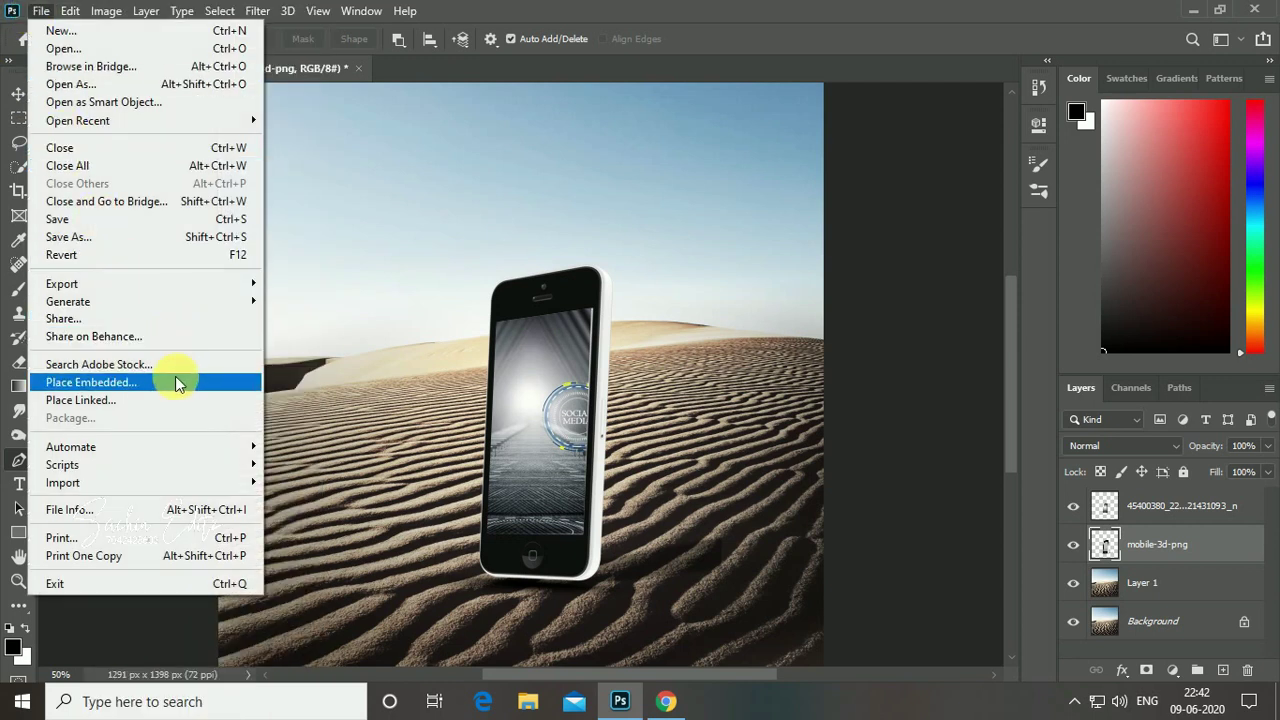
pyautogui.click(176, 381)
pyautogui.click(858, 190)
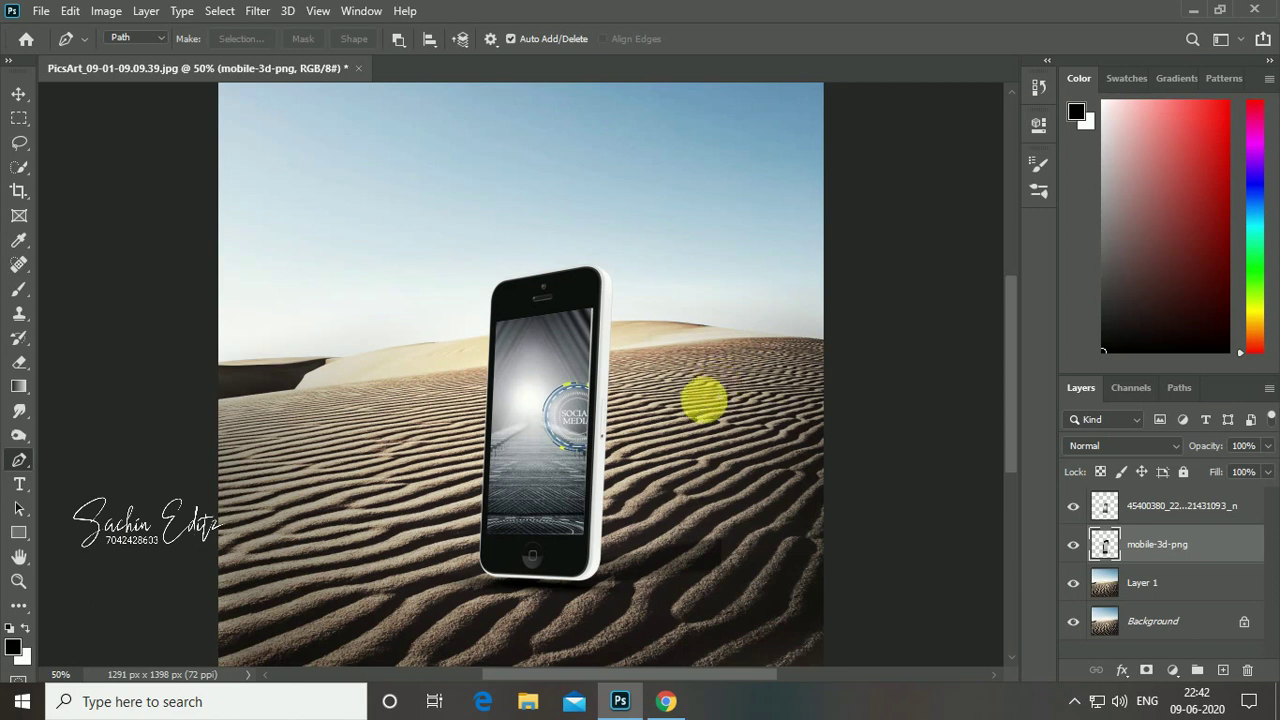
pyautogui.moveTo(798, 387); pyautogui.dragTo(474, 461)
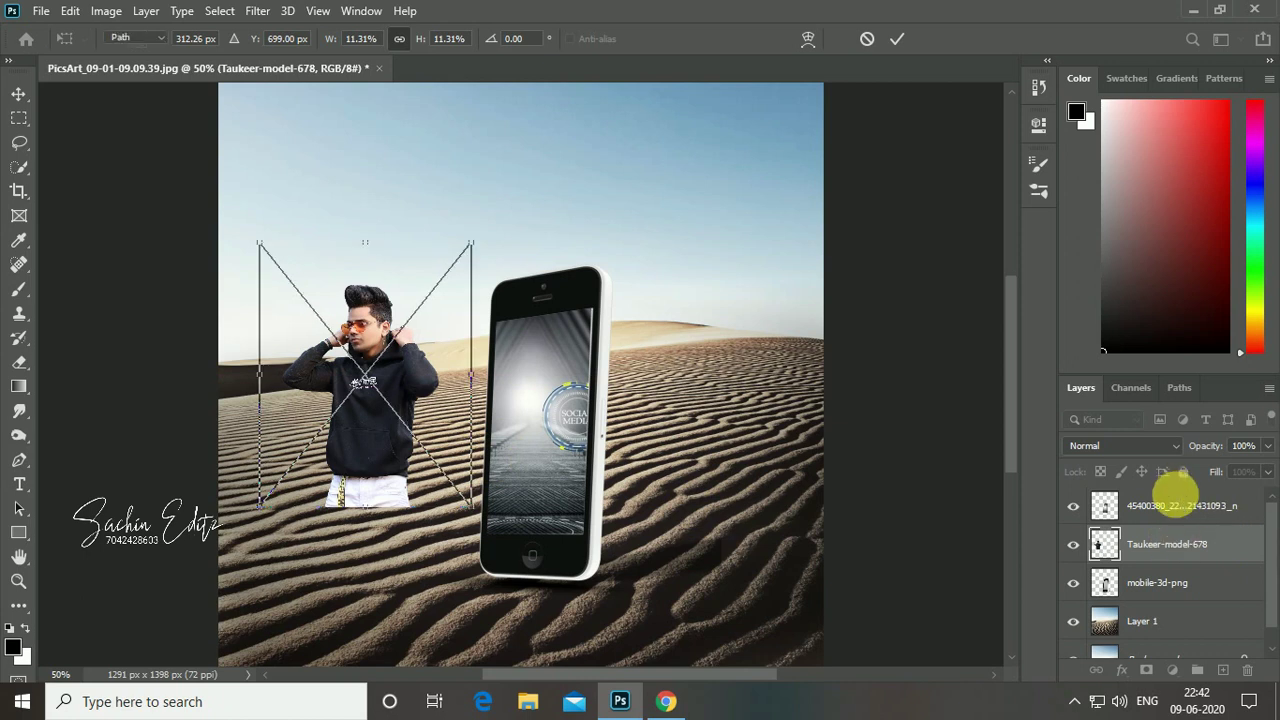
pyautogui.click(1185, 515)
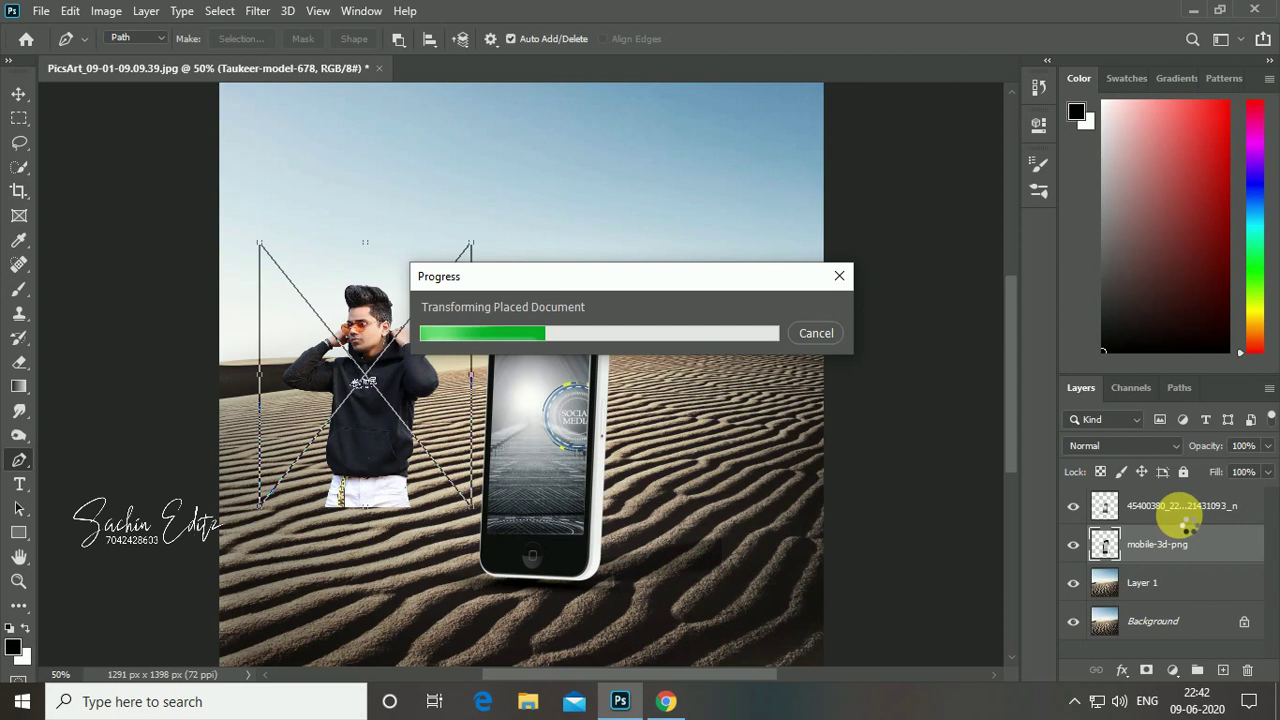
# Move the Taukeer-model-678 layer to the top and rasterize it.
pyautogui.moveTo(1181, 558); pyautogui.dragTo(1187, 514)
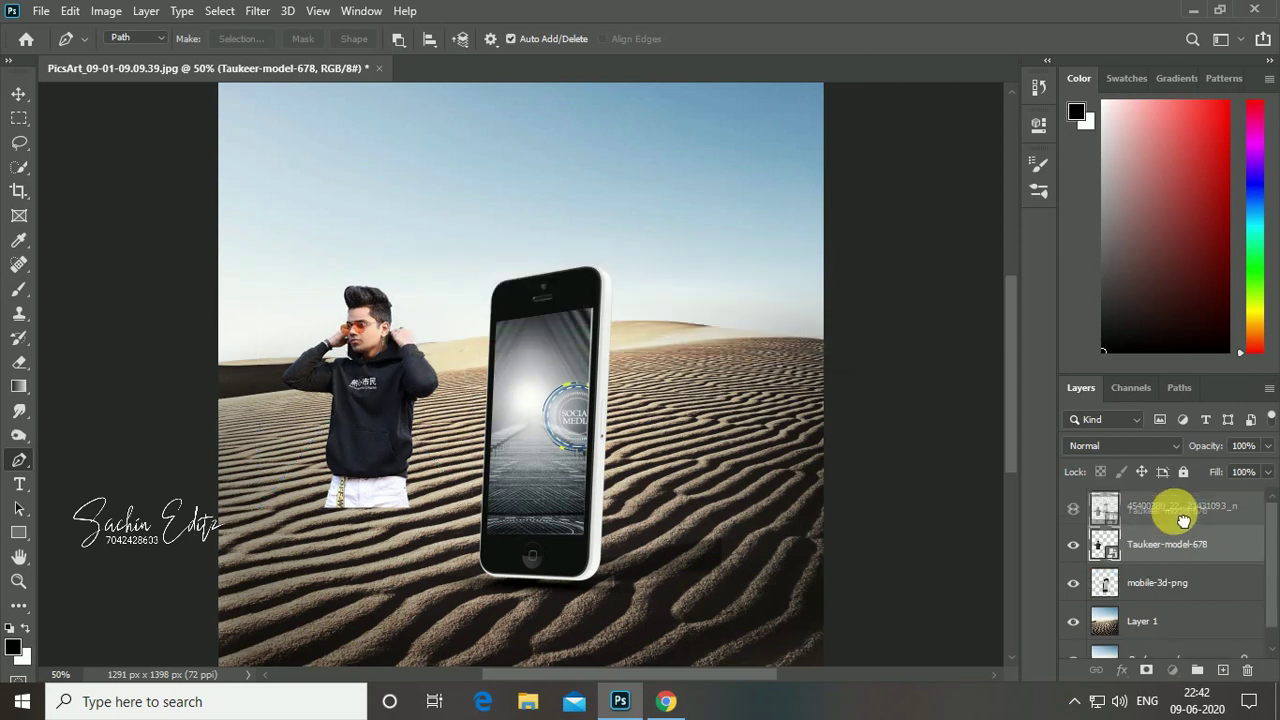
pyautogui.rightClick(1181, 524)
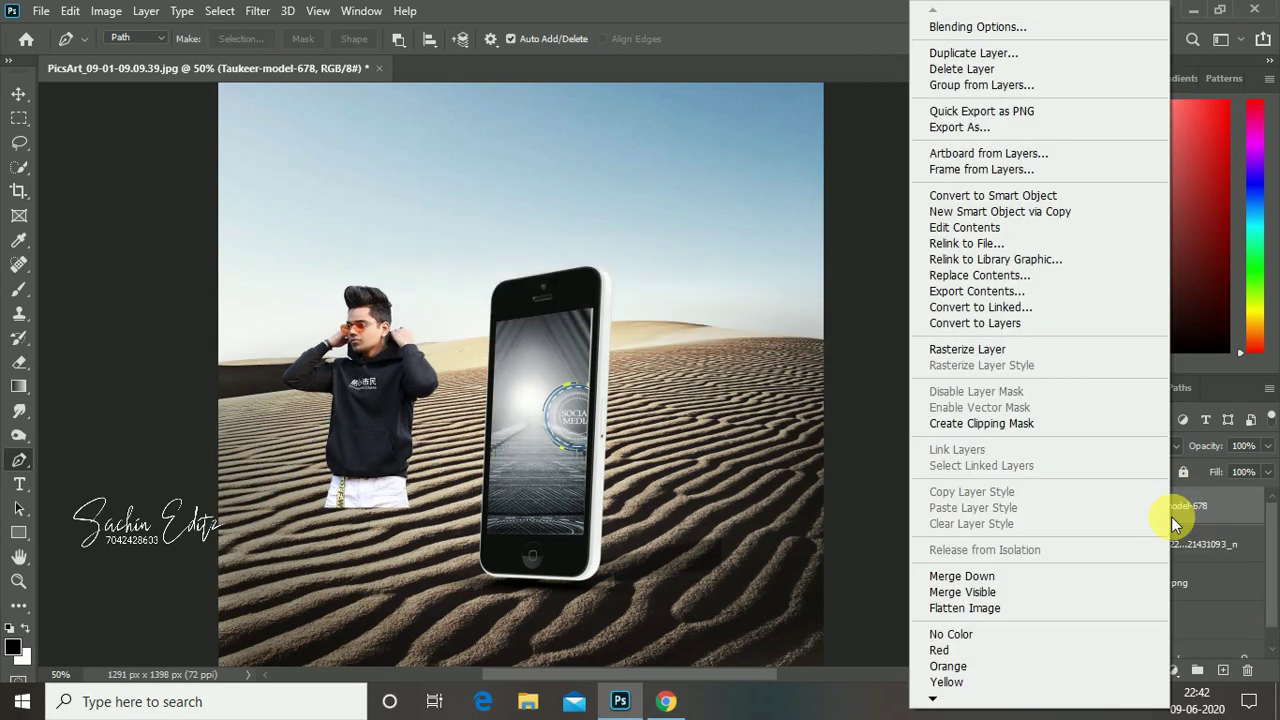
pyautogui.click(985, 346)
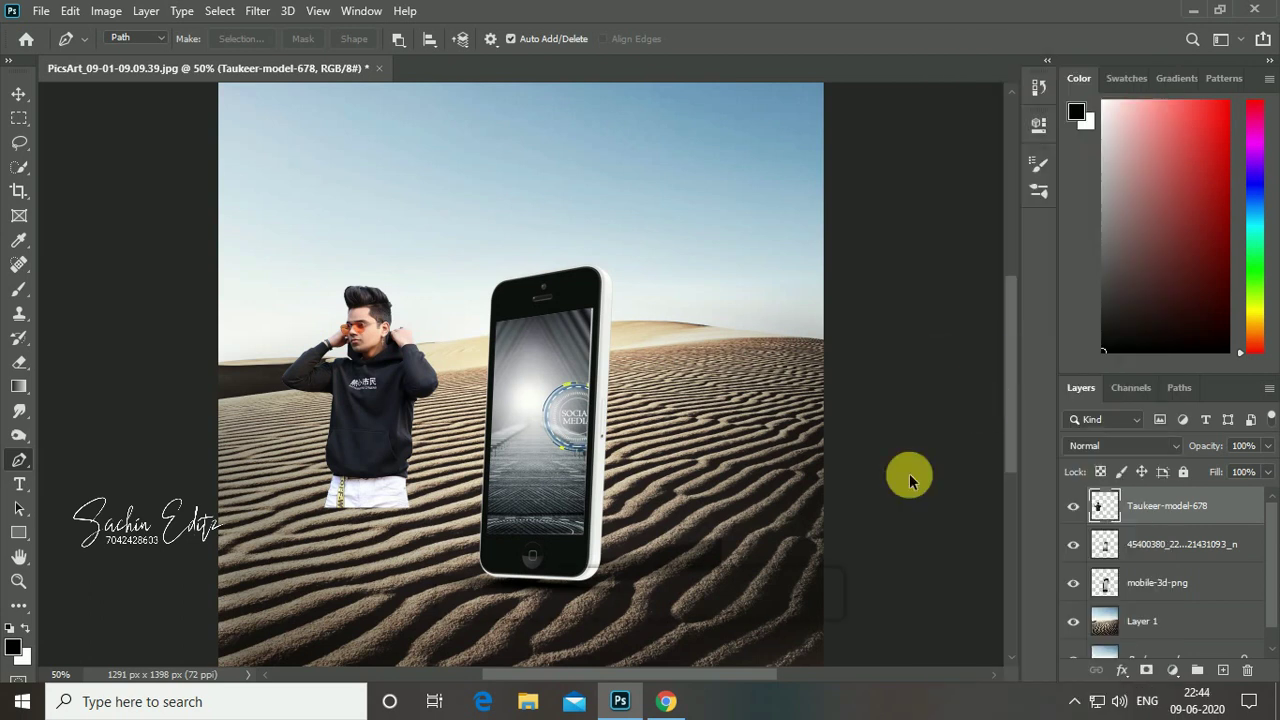
# Move the man onto the phone screen and scale him to about 76%.
pyautogui.hotkey('ctrl', '+')
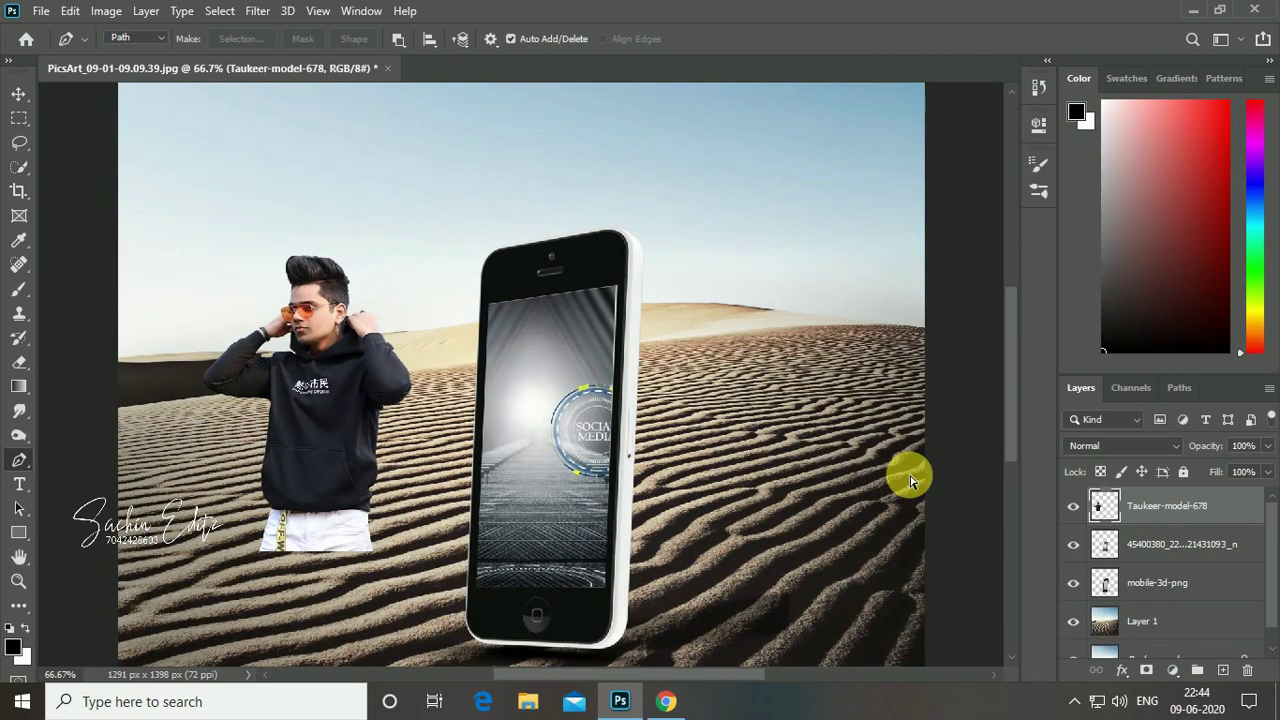
pyautogui.hotkey('ctrl', 't')
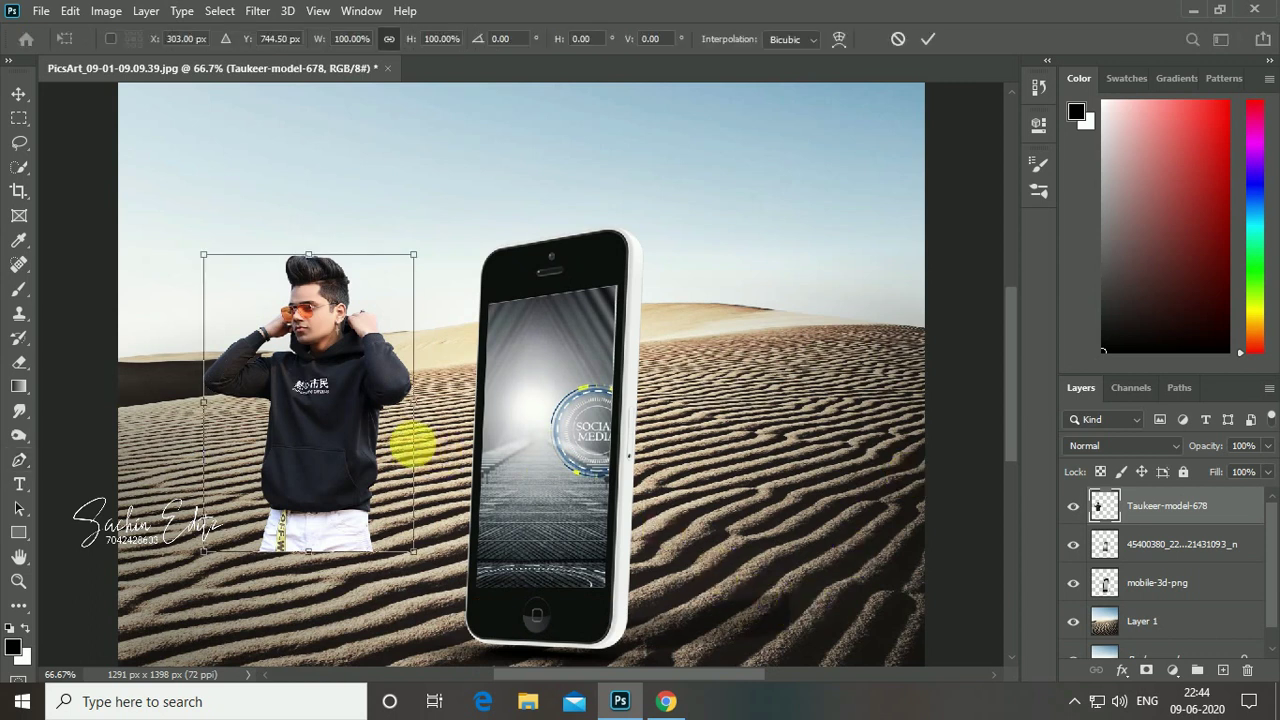
pyautogui.moveTo(421, 463)
pyautogui.mouseDown()
pyautogui.moveTo(592, 478)
pyautogui.moveTo(586, 466)
pyautogui.mouseUp()
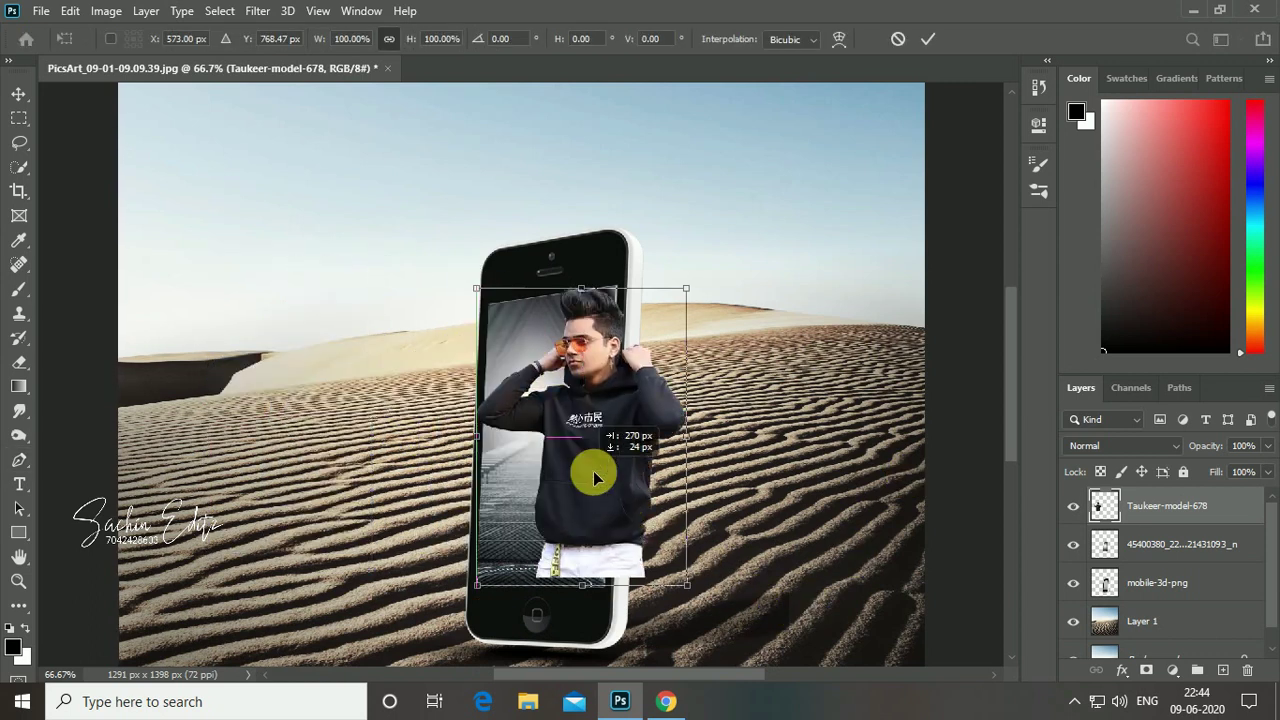
pyautogui.moveTo(685, 440)
pyautogui.mouseDown()
pyautogui.moveTo(590, 470)
pyautogui.moveTo(640, 485)
pyautogui.moveTo(578, 442)
pyautogui.moveTo(624, 439)
pyautogui.moveTo(609, 437)
pyautogui.moveTo(570, 500)
pyautogui.mouseUp()
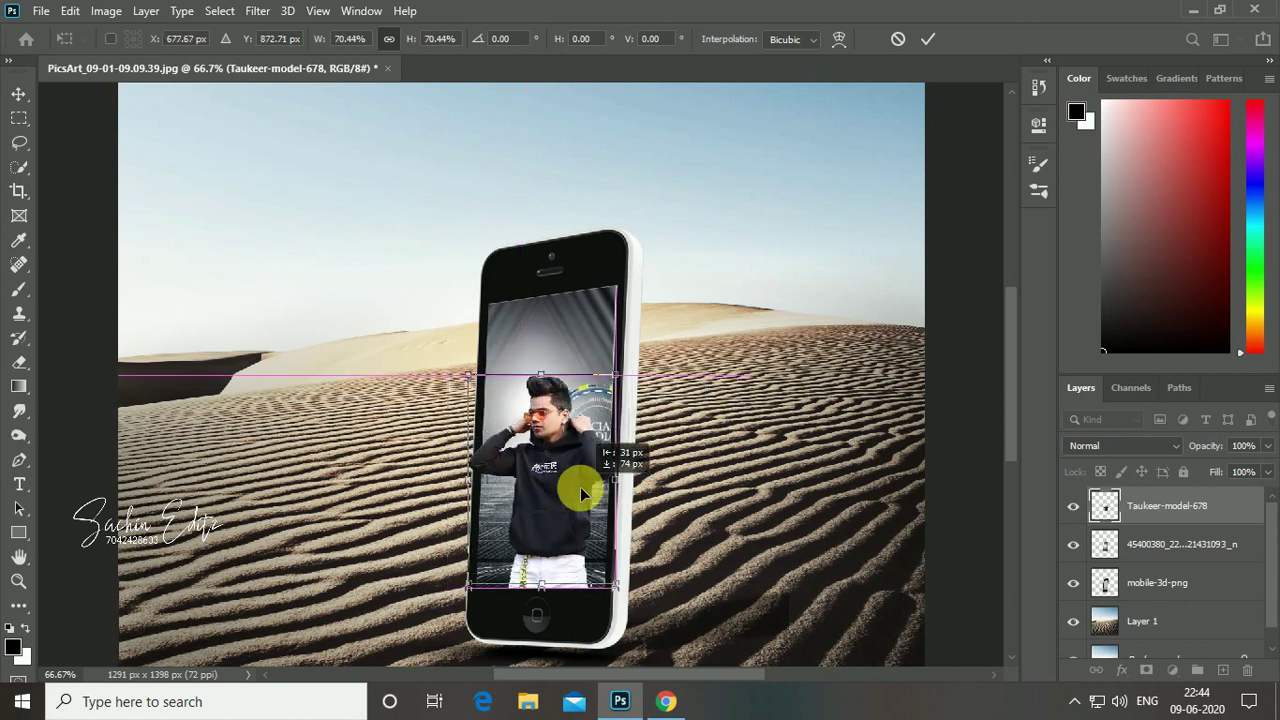
pyautogui.moveTo(577, 497)
pyautogui.mouseDown()
pyautogui.moveTo(590, 537)
pyautogui.moveTo(585, 527)
pyautogui.mouseUp()
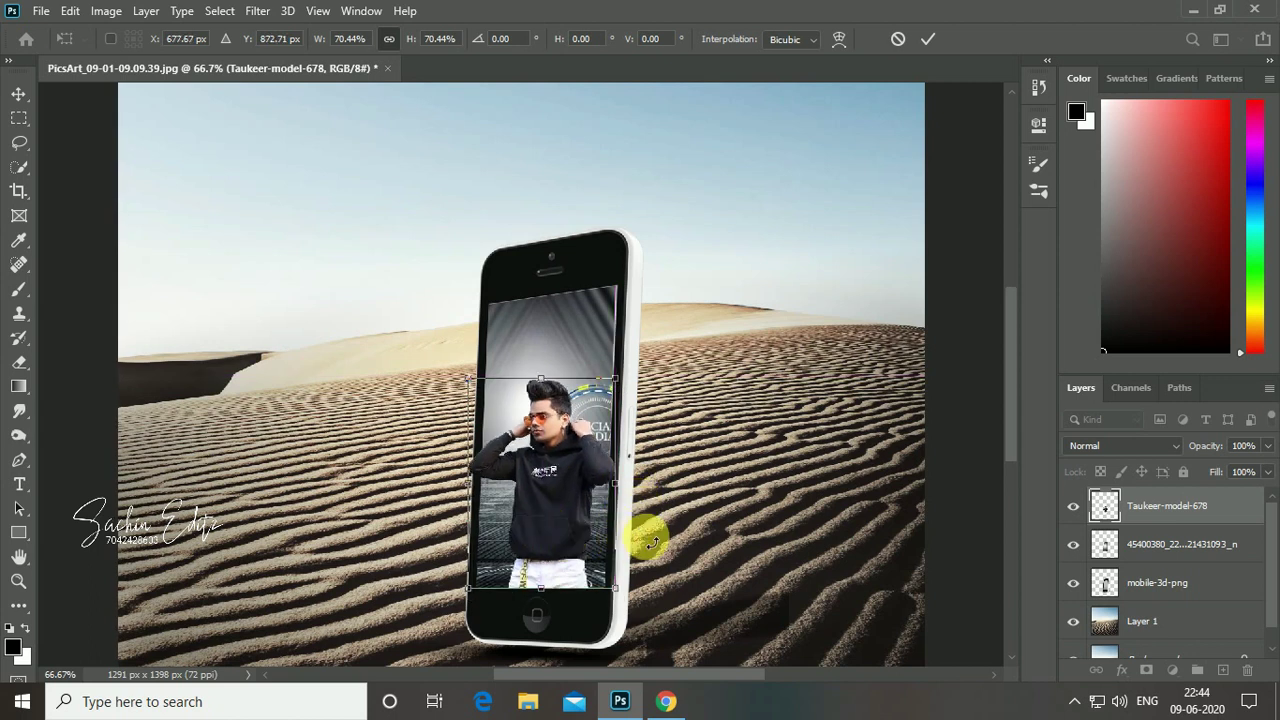
pyautogui.moveTo(625, 487); pyautogui.dragTo(634, 486)
pyautogui.moveTo(581, 604); pyautogui.dragTo(562, 591)
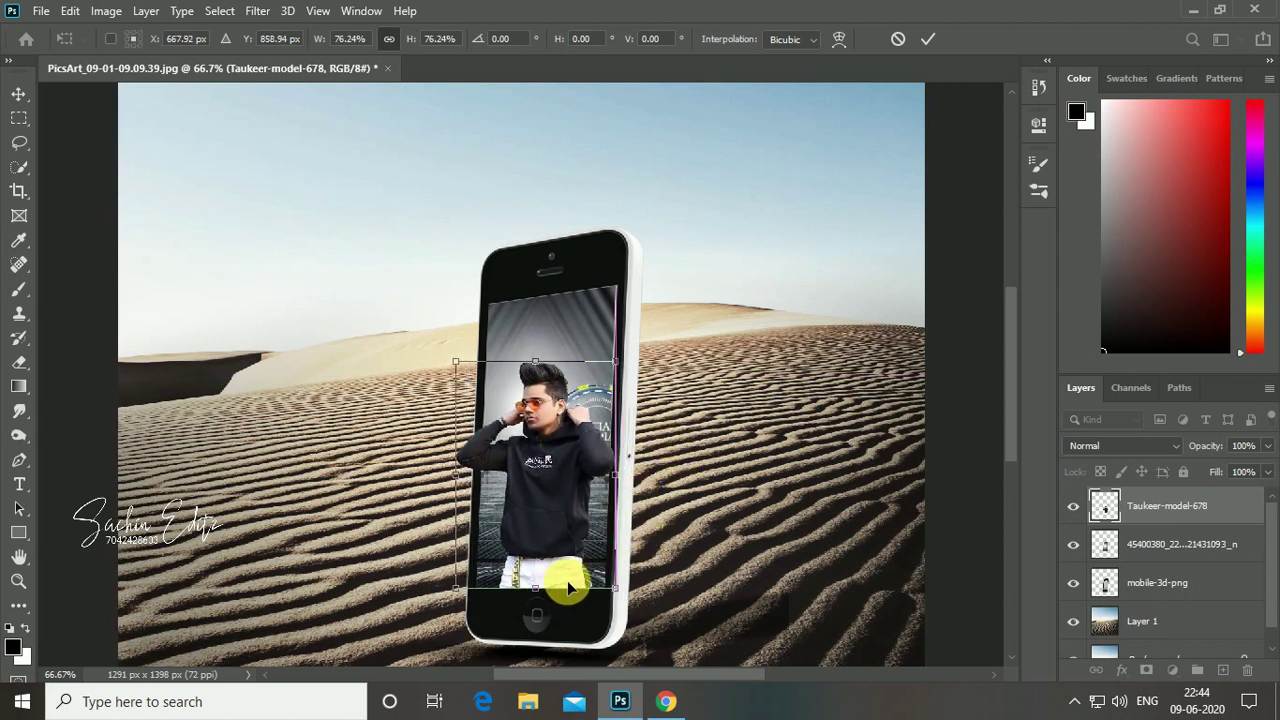
pyautogui.click(930, 42)
pyautogui.press('p')
# Stretch the phone screen image slightly wider.
pyautogui.scroll(3, 855, 278)
pyautogui.scroll(3, 877, 286)
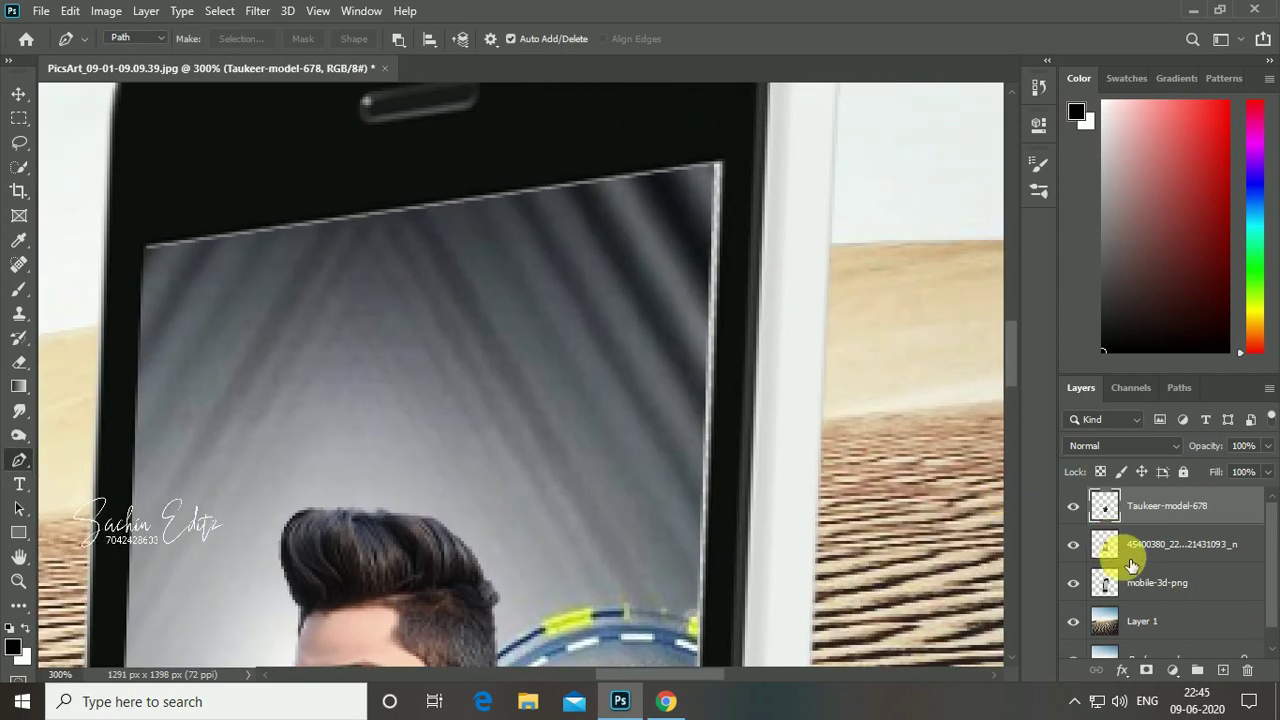
pyautogui.click(1129, 562)
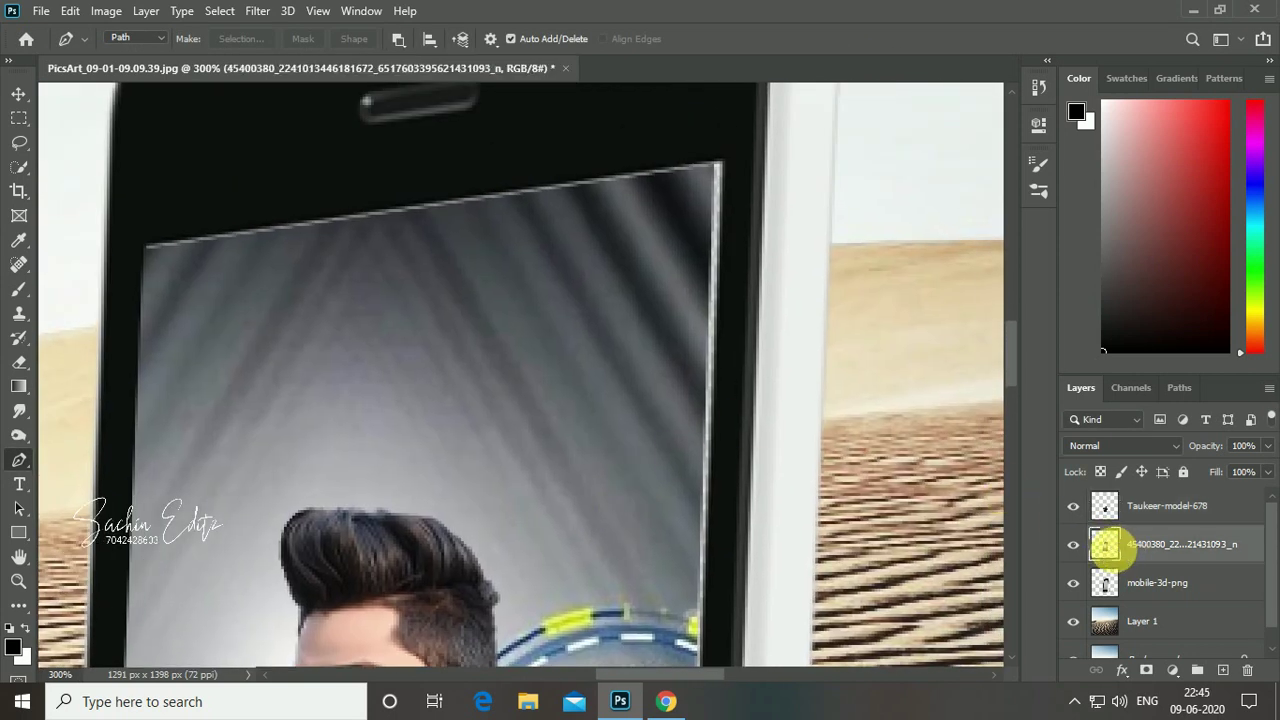
pyautogui.hotkey('ctrl', 't')
pyautogui.moveTo(721, 469); pyautogui.dragTo(731, 464)
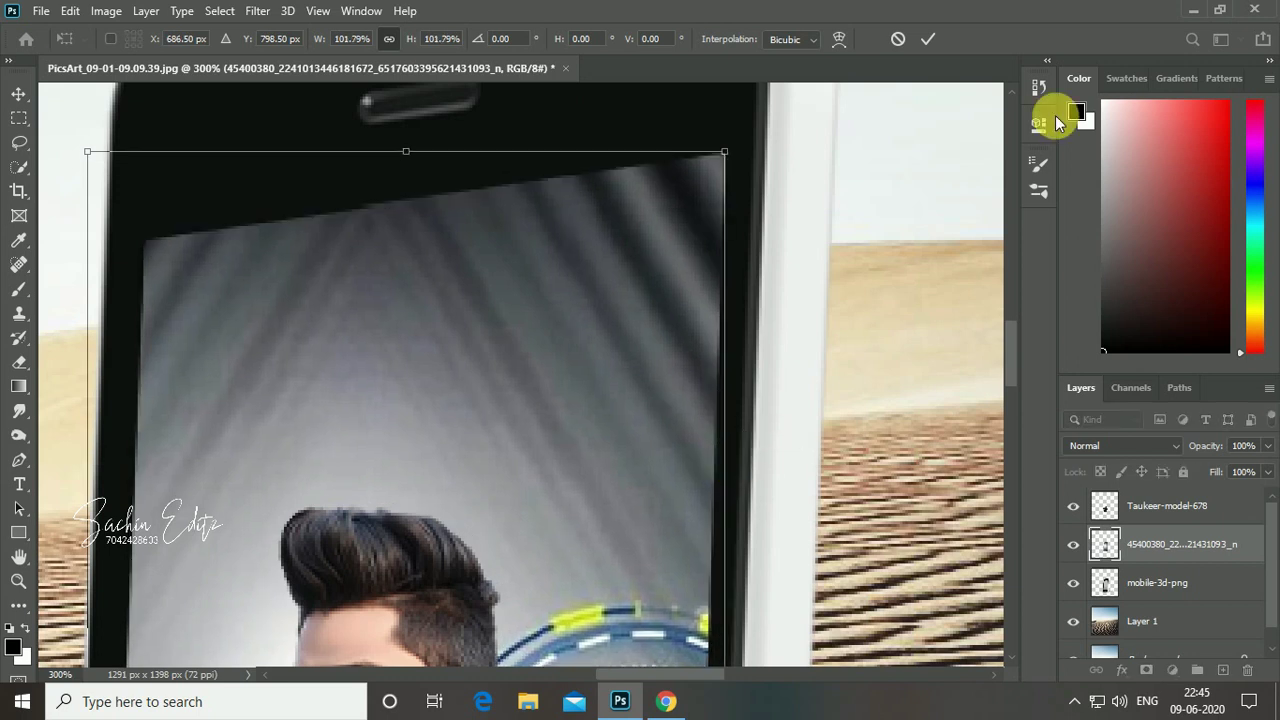
pyautogui.click(927, 38)
pyautogui.press('p')
# Lower the man 4 px inside the phone screen.
pyautogui.scroll(-5, 771, 371)
pyautogui.scroll(-5, 766, 286)
pyautogui.scroll(-5, 671, 251)
pyautogui.scroll(-3, 613, 360)
pyautogui.hotkey('ctrl', 't')
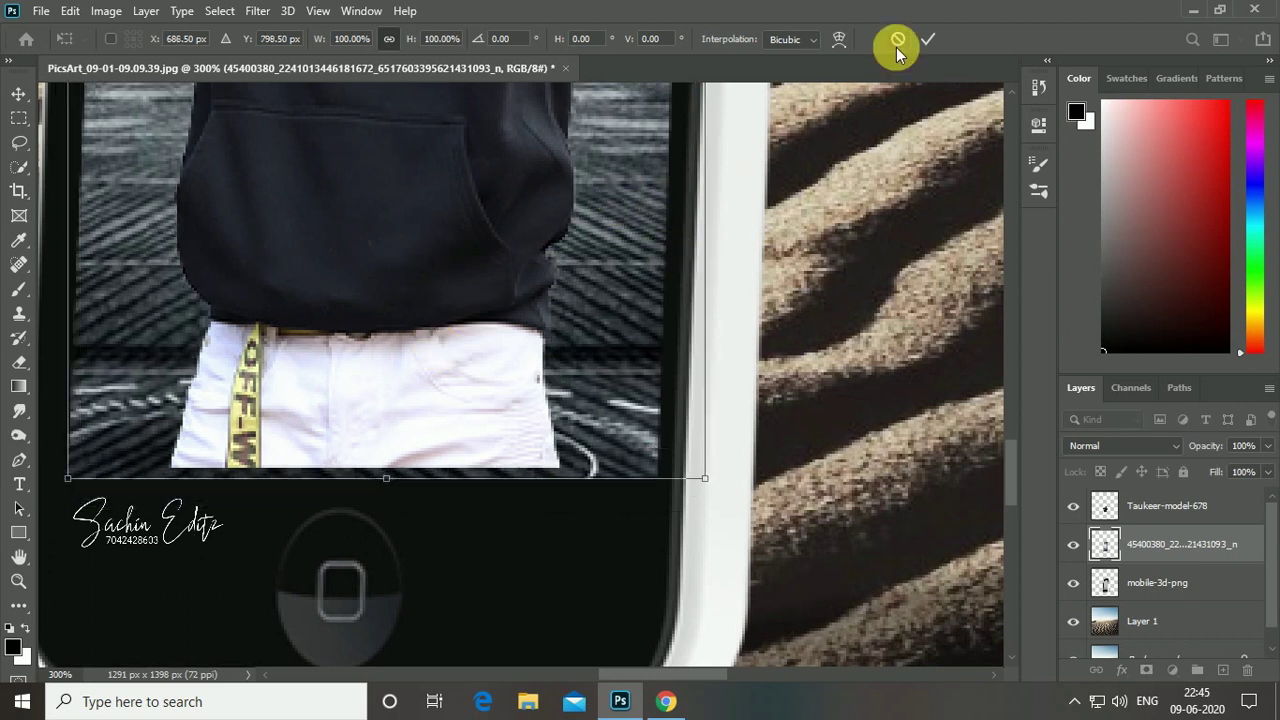
pyautogui.click(929, 38)
pyautogui.click(1137, 507)
pyautogui.hotkey('ctrl', 't')
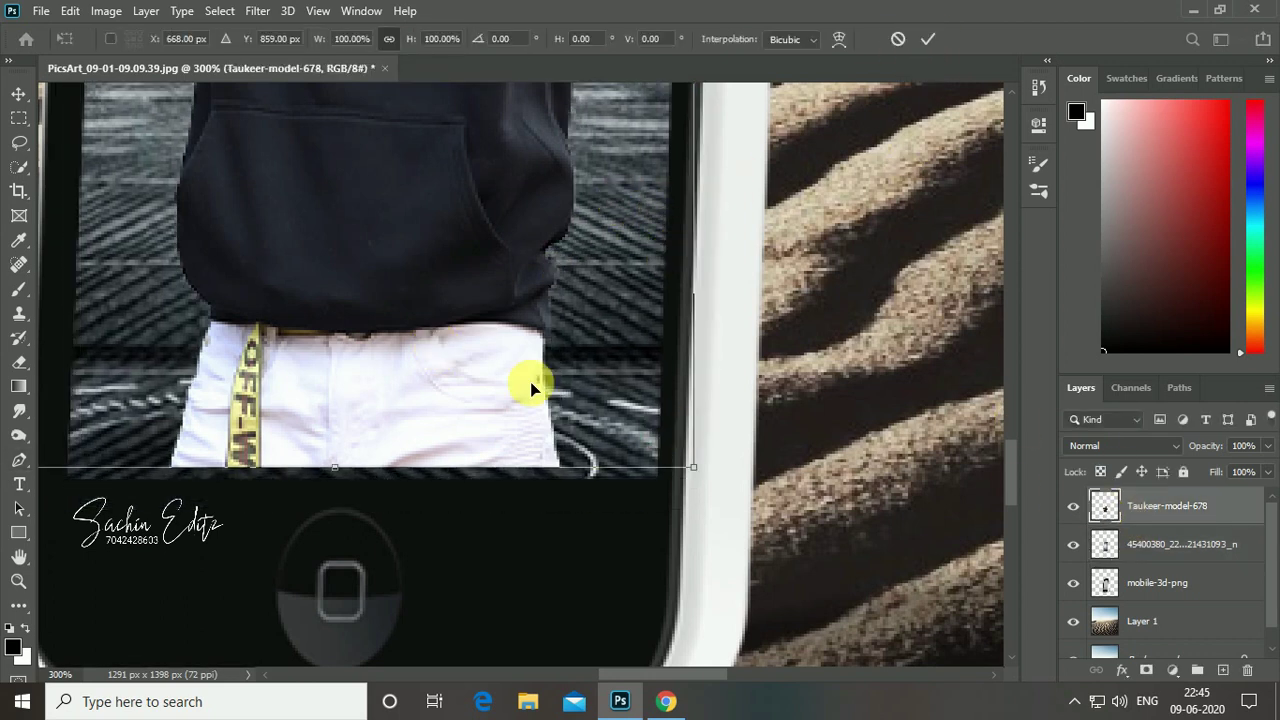
pyautogui.moveTo(483, 357); pyautogui.dragTo(483, 369)
pyautogui.click(928, 38)
# Add a layer mask to the man and paint black over his jeans' bottom edge.
pyautogui.press('p')
pyautogui.click(1146, 669)
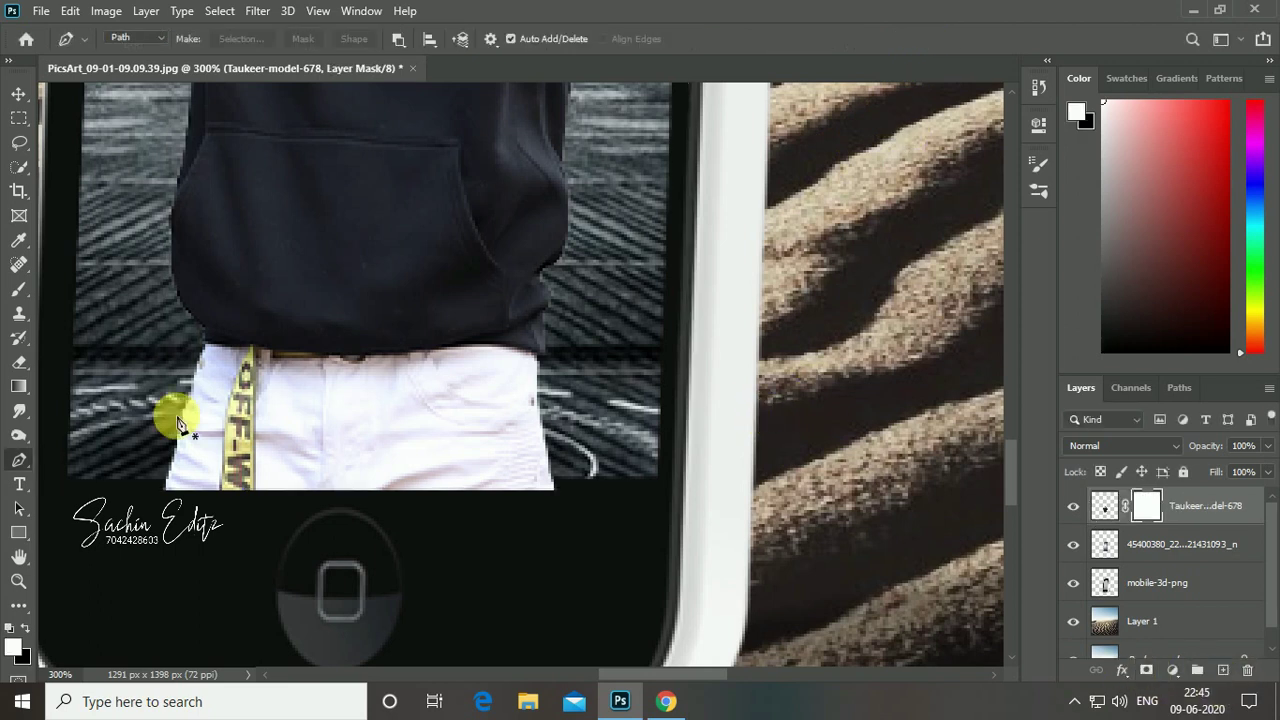
pyautogui.click(18, 290)
pyautogui.click(26, 630)
pyautogui.press('[')
pyautogui.press('[')
pyautogui.press('[')
pyautogui.moveTo(210, 525)
pyautogui.mouseDown()
pyautogui.moveTo(534, 532)
pyautogui.moveTo(346, 503)
pyautogui.moveTo(194, 500)
pyautogui.moveTo(554, 521)
pyautogui.moveTo(171, 500)
pyautogui.moveTo(343, 428)
pyautogui.moveTo(380, 428)
pyautogui.moveTo(438, 481)
pyautogui.mouseUp()
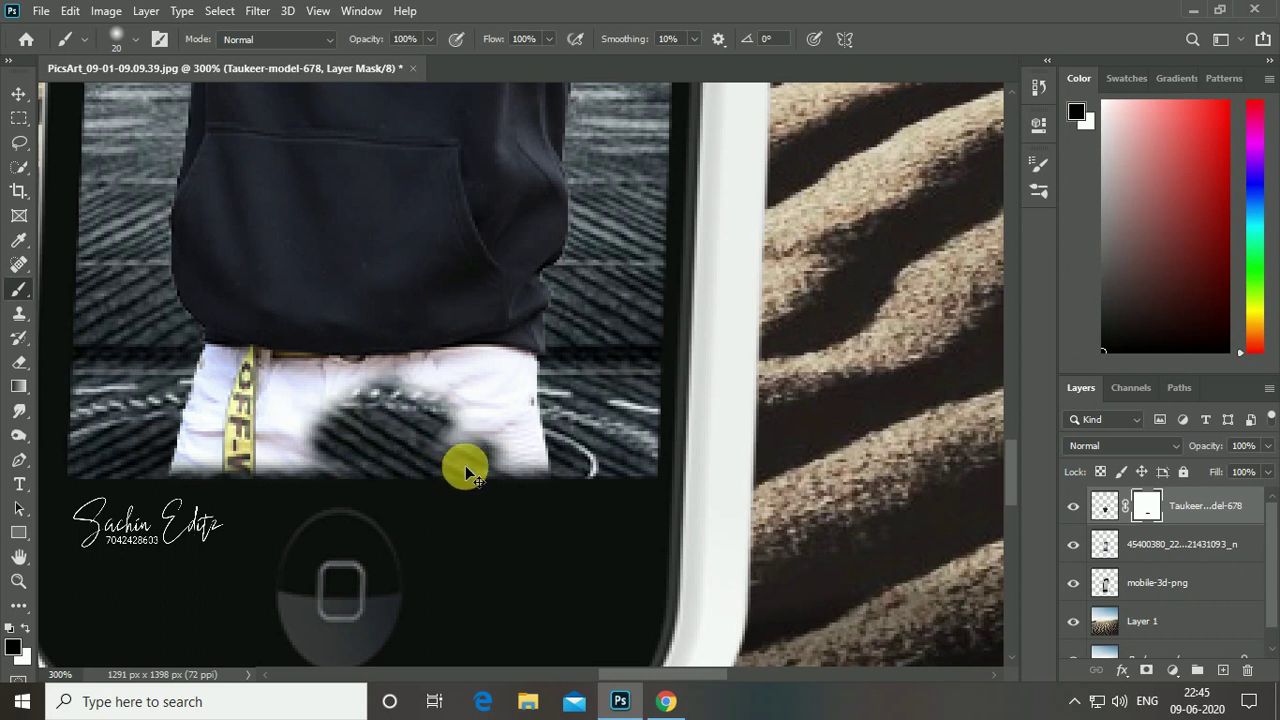
pyautogui.hotkey('ctrl', 'z')
pyautogui.hotkey('ctrl', 'z')
pyautogui.hotkey('ctrl', 'z')
pyautogui.moveTo(177, 491)
pyautogui.mouseDown()
pyautogui.moveTo(371, 505)
pyautogui.moveTo(600, 491)
pyautogui.moveTo(501, 515)
pyautogui.moveTo(323, 523)
pyautogui.moveTo(234, 520)
pyautogui.moveTo(598, 514)
pyautogui.moveTo(229, 500)
pyautogui.moveTo(20, 555)
pyautogui.mouseUp()
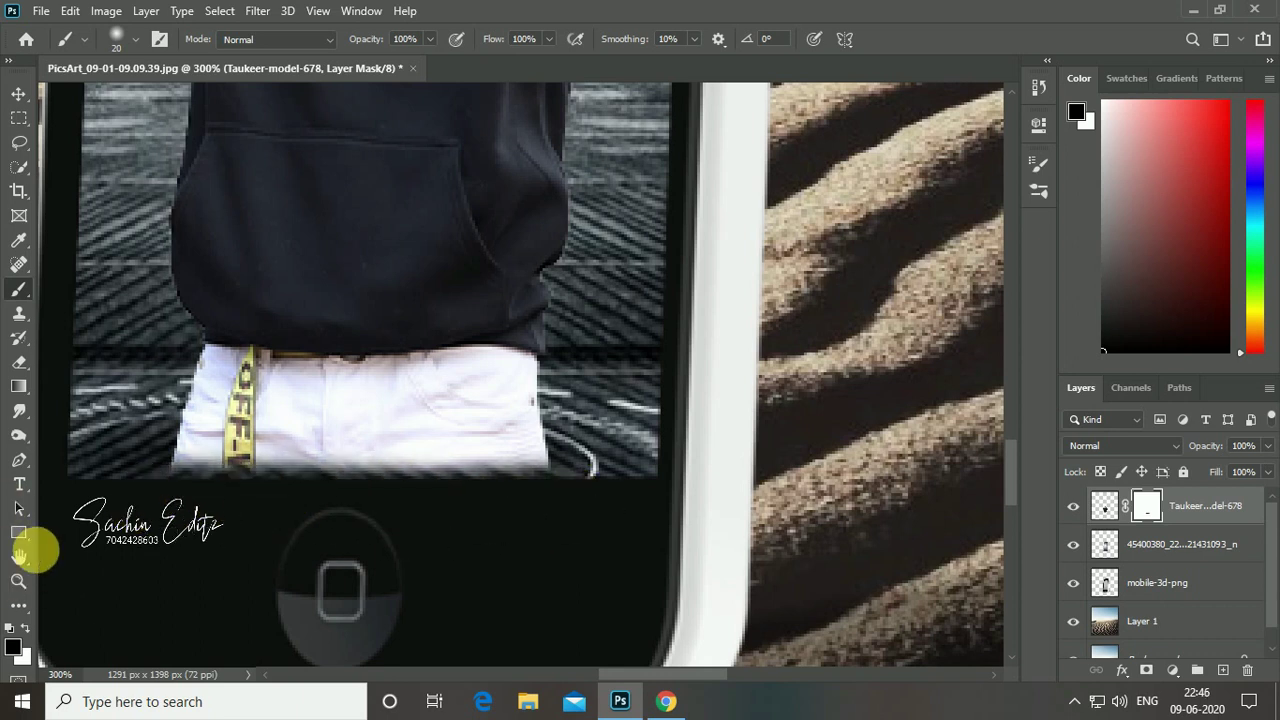
# Touch up the jeans' lower-left mask edge with a smaller white and black brush.
pyautogui.click(28, 632)
pyautogui.press('[')
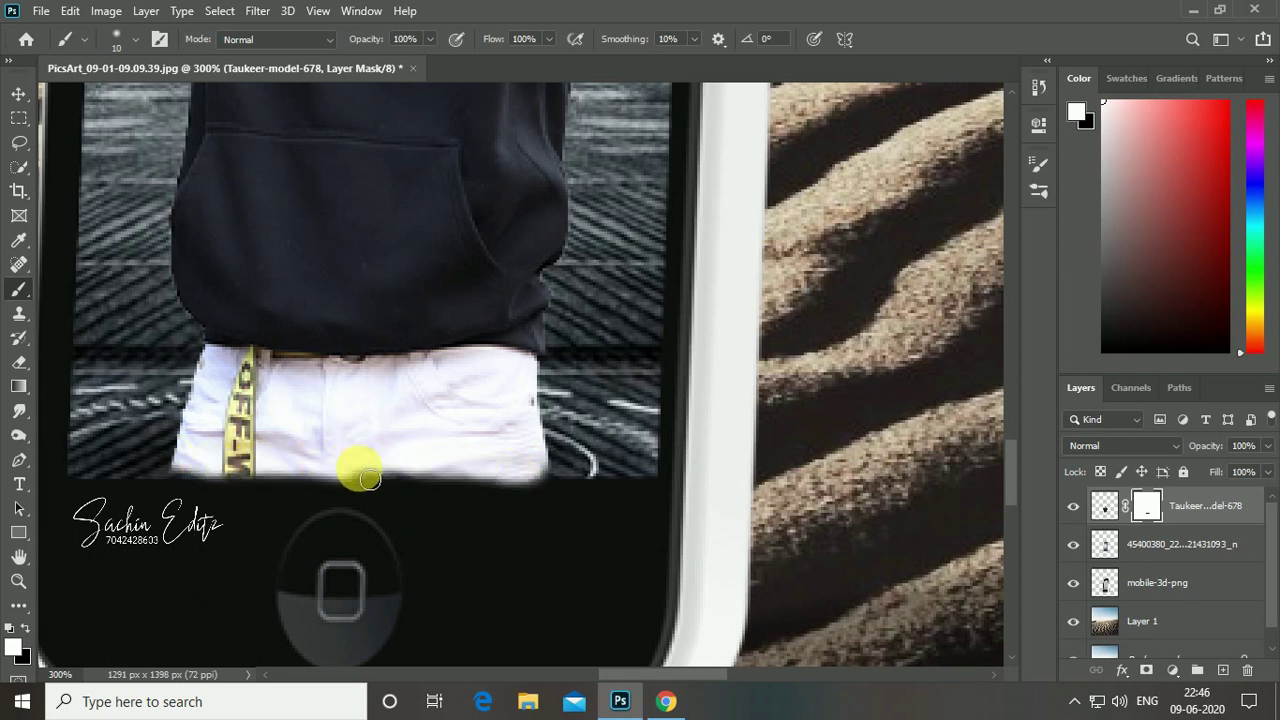
pyautogui.click(28, 630)
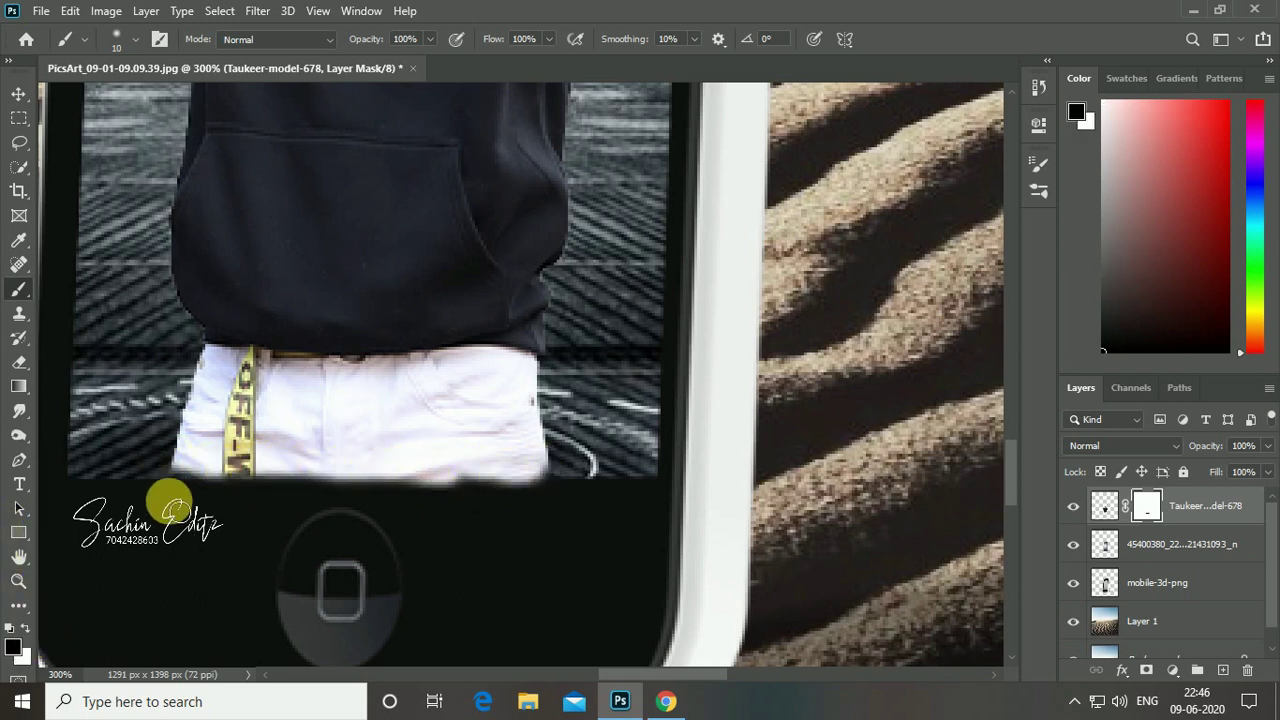
pyautogui.click(28, 632)
pyautogui.click(205, 477)
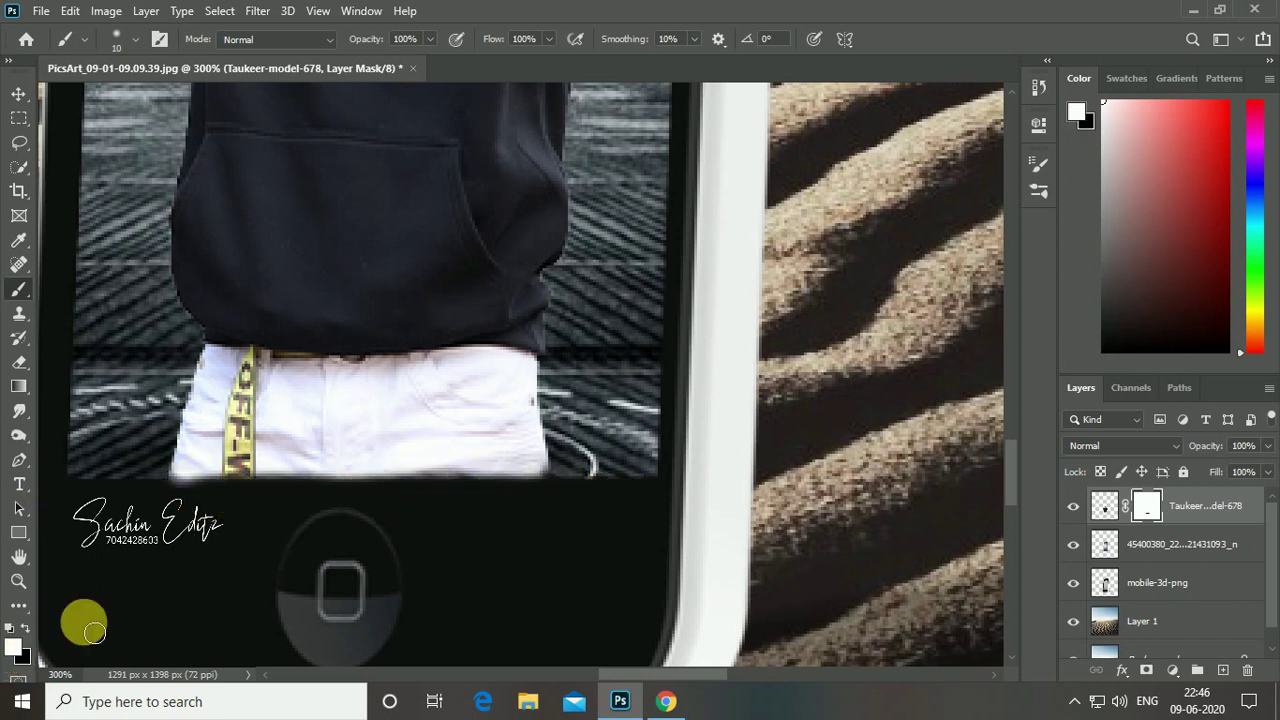
pyautogui.click(213, 492)
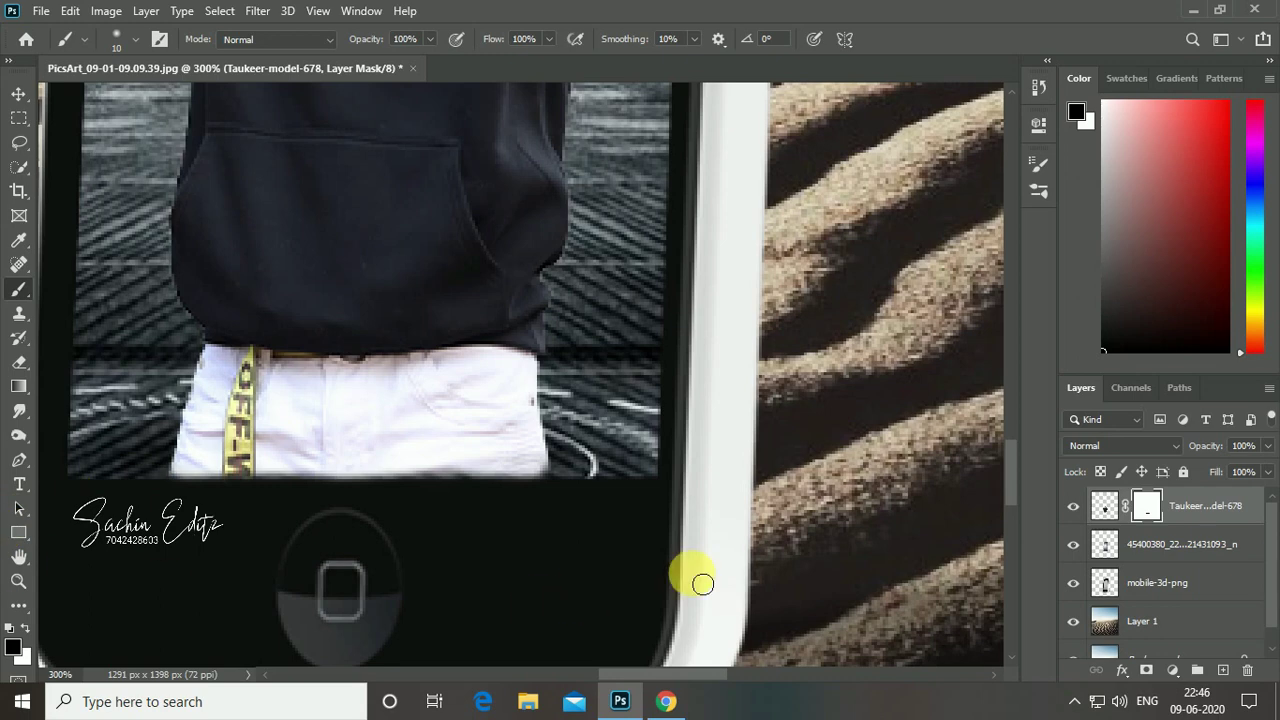
pyautogui.scroll(-1, 700, 583)
pyautogui.scroll(-2, 700, 583)
pyautogui.scroll(-1, 700, 583)
pyautogui.scroll(1, 700, 583)
pyautogui.scroll(1, 700, 583)
pyautogui.scroll(-3, 700, 583)
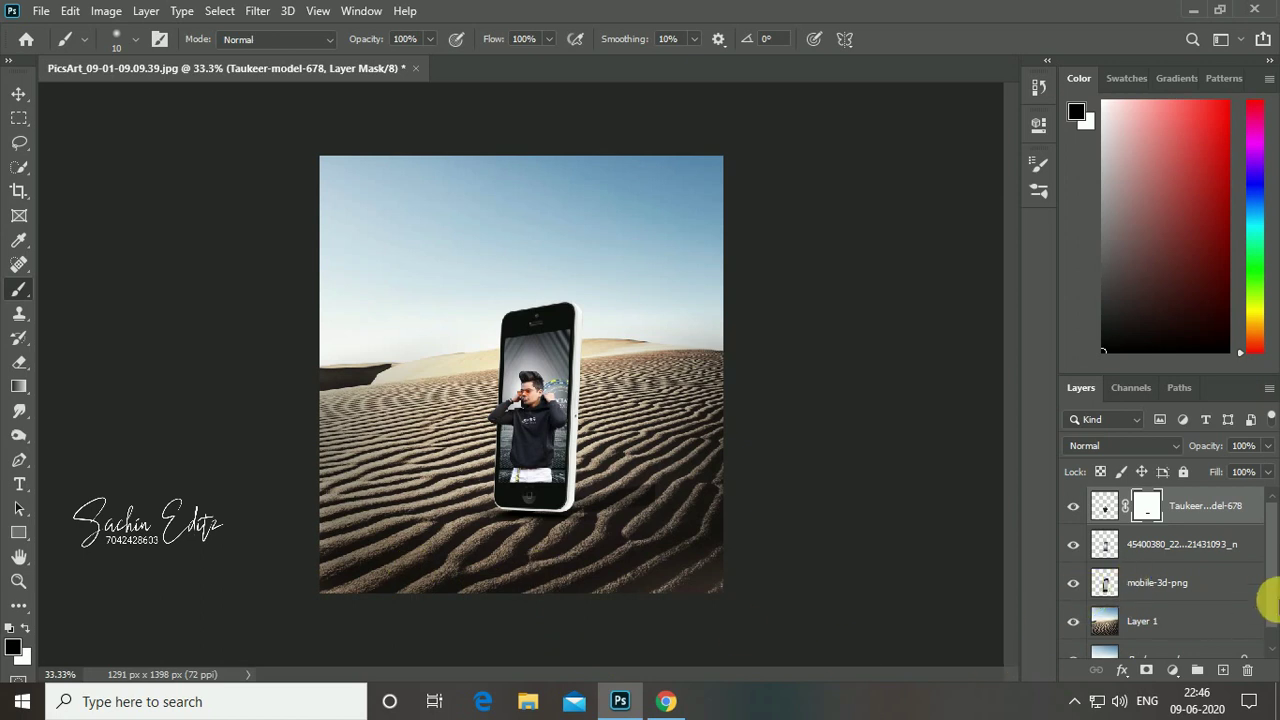
# Apply the layer mask permanently to the Taukeer-model-678 layer.
pyautogui.click(1176, 570)
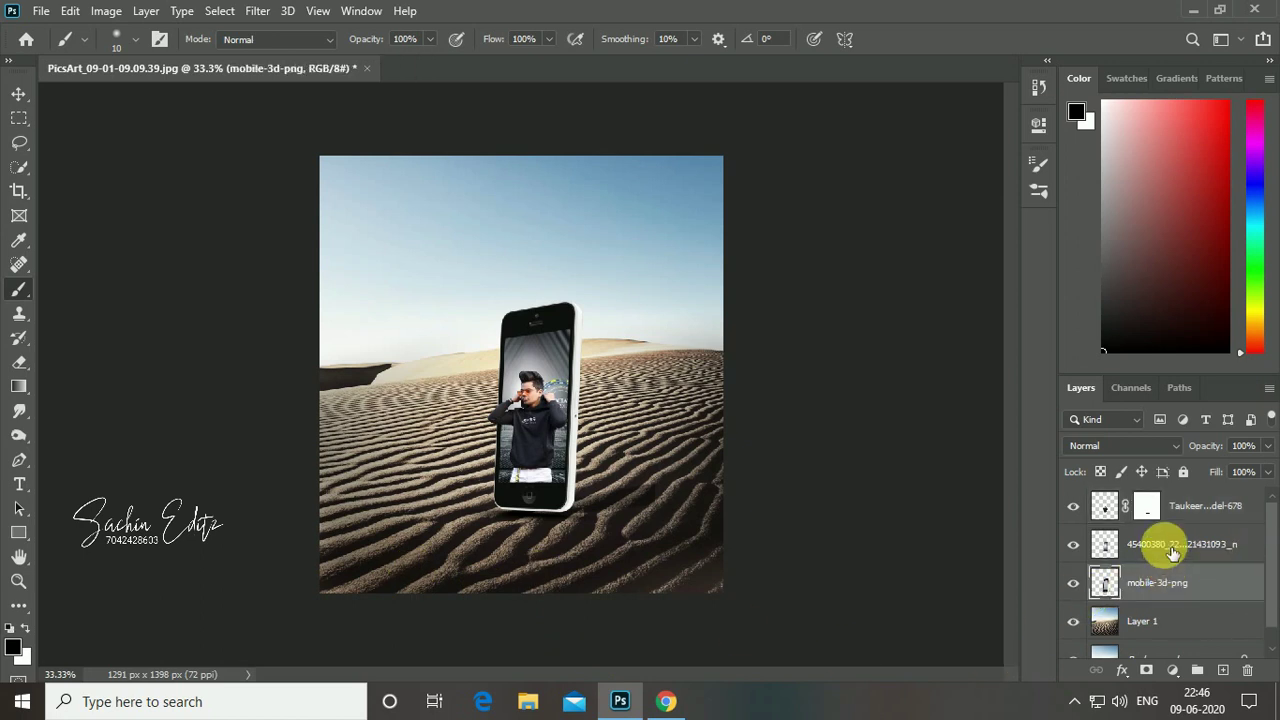
pyautogui.click(1210, 510)
pyautogui.rightClick(1147, 512)
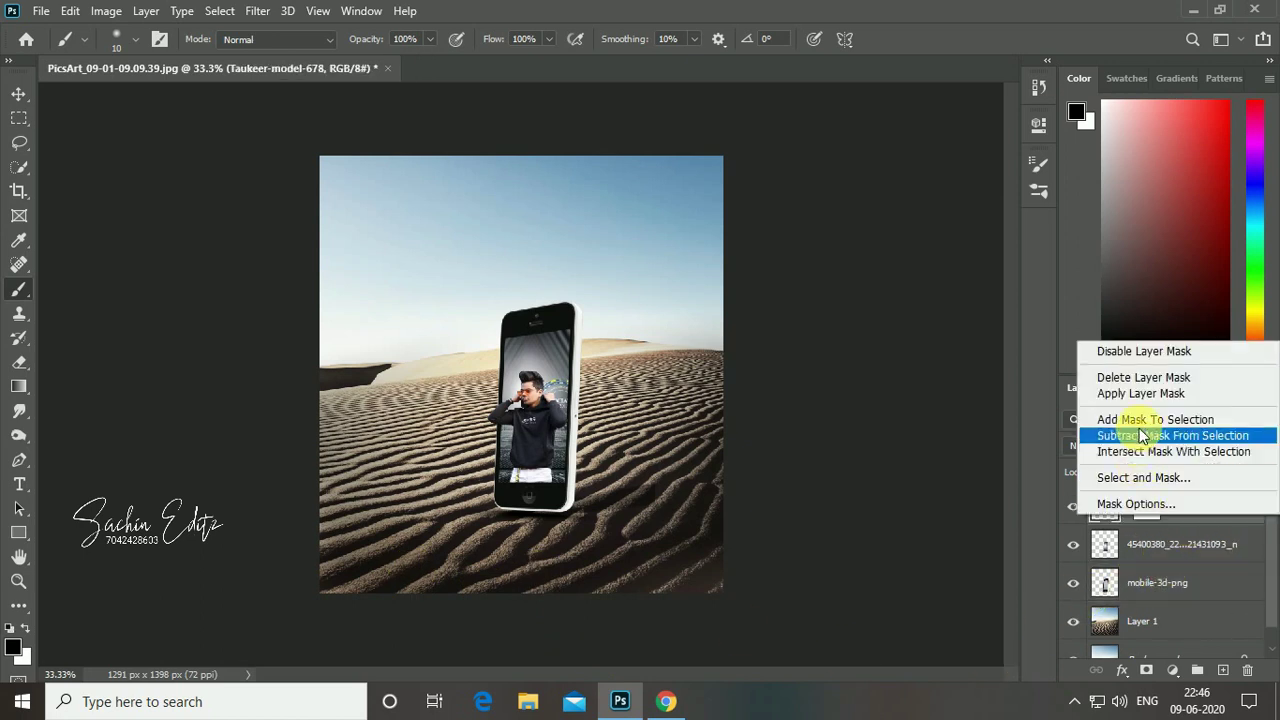
pyautogui.click(1140, 394)
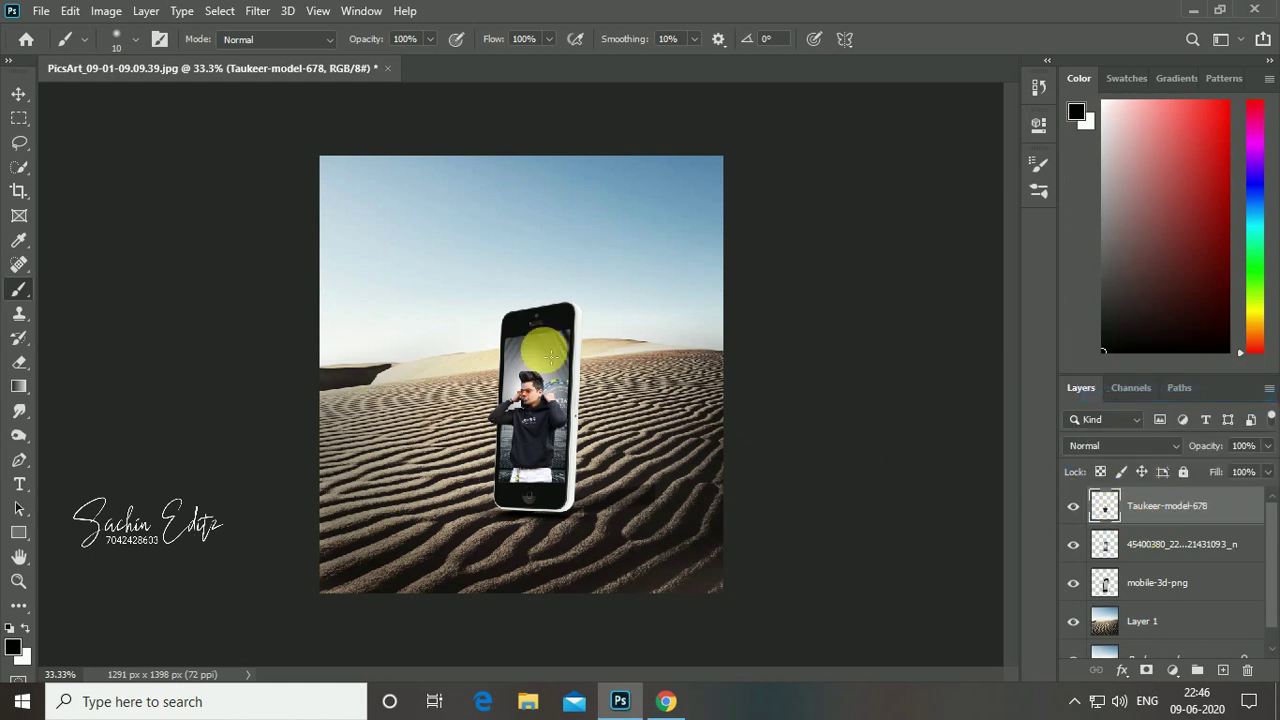
pyautogui.click(258, 11)
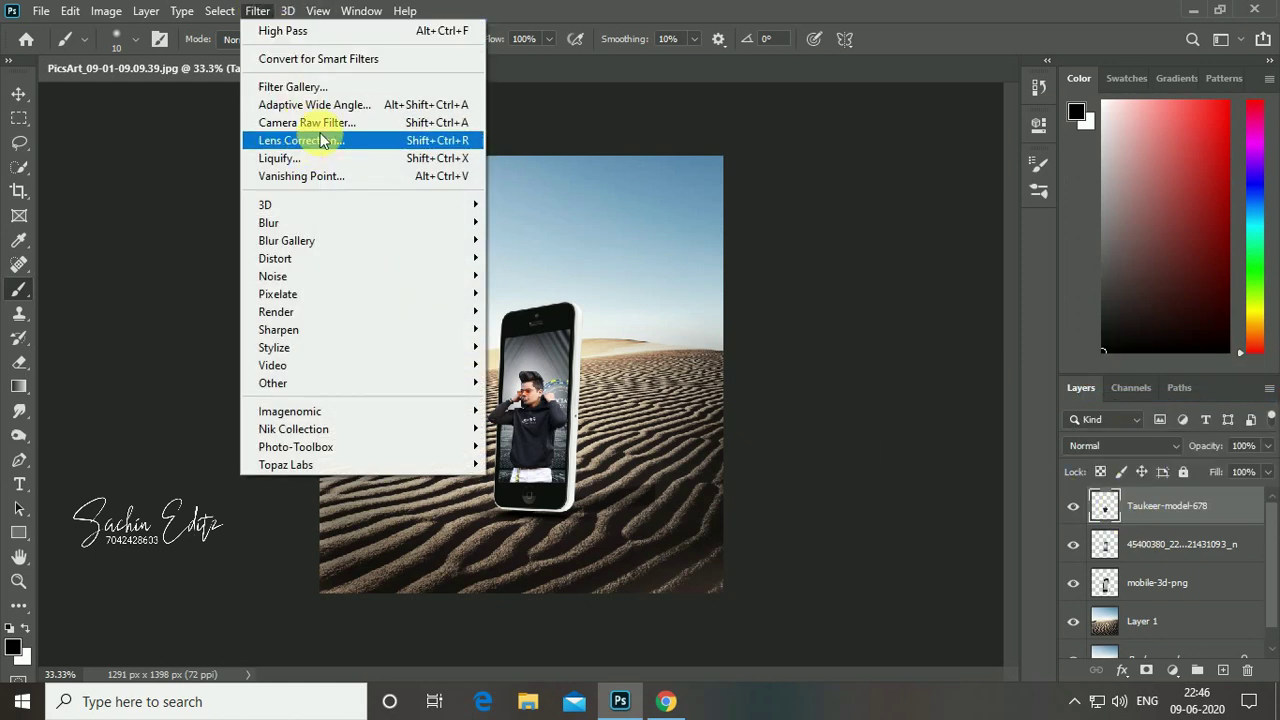
# In Camera Raw, raise contrast, lift shadows to +32, add clarity and cool temperature to -11.
pyautogui.click(327, 123)
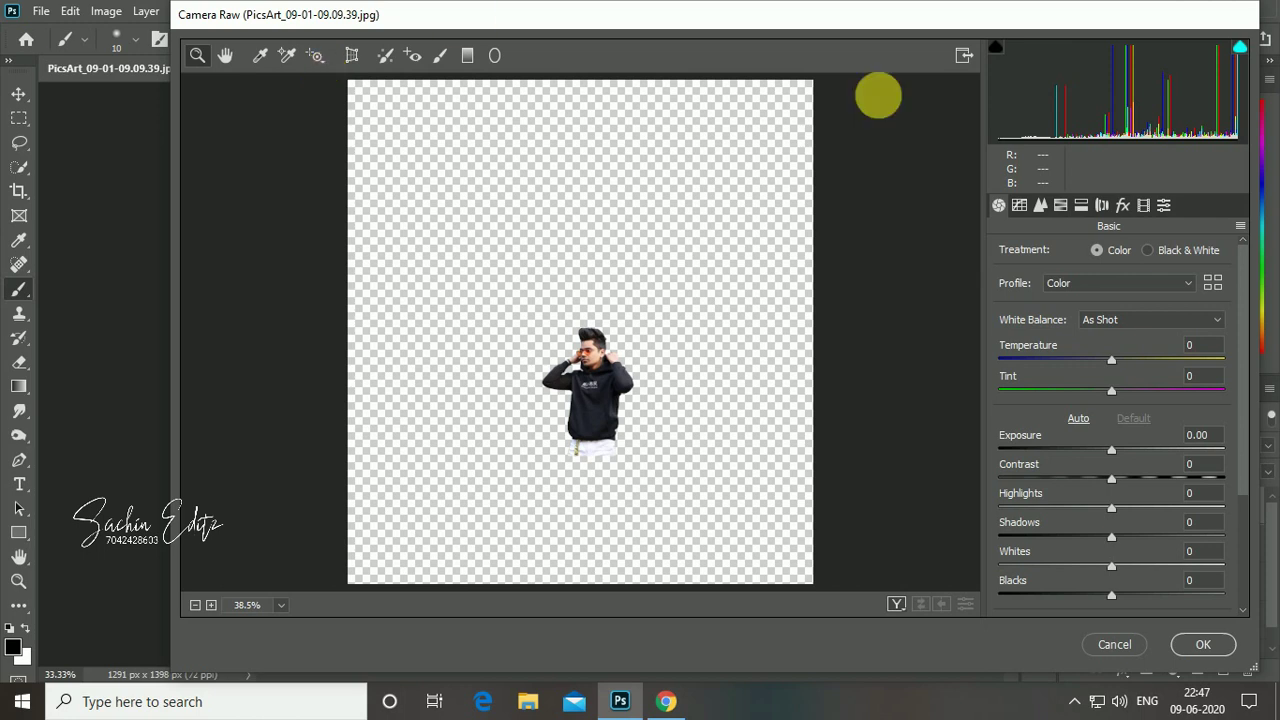
pyautogui.moveTo(498, 254); pyautogui.dragTo(851, 578)
pyautogui.moveTo(1111, 479)
pyautogui.mouseDown()
pyautogui.moveTo(1129, 479)
pyautogui.moveTo(1141, 508)
pyautogui.mouseUp()
pyautogui.click(1148, 537)
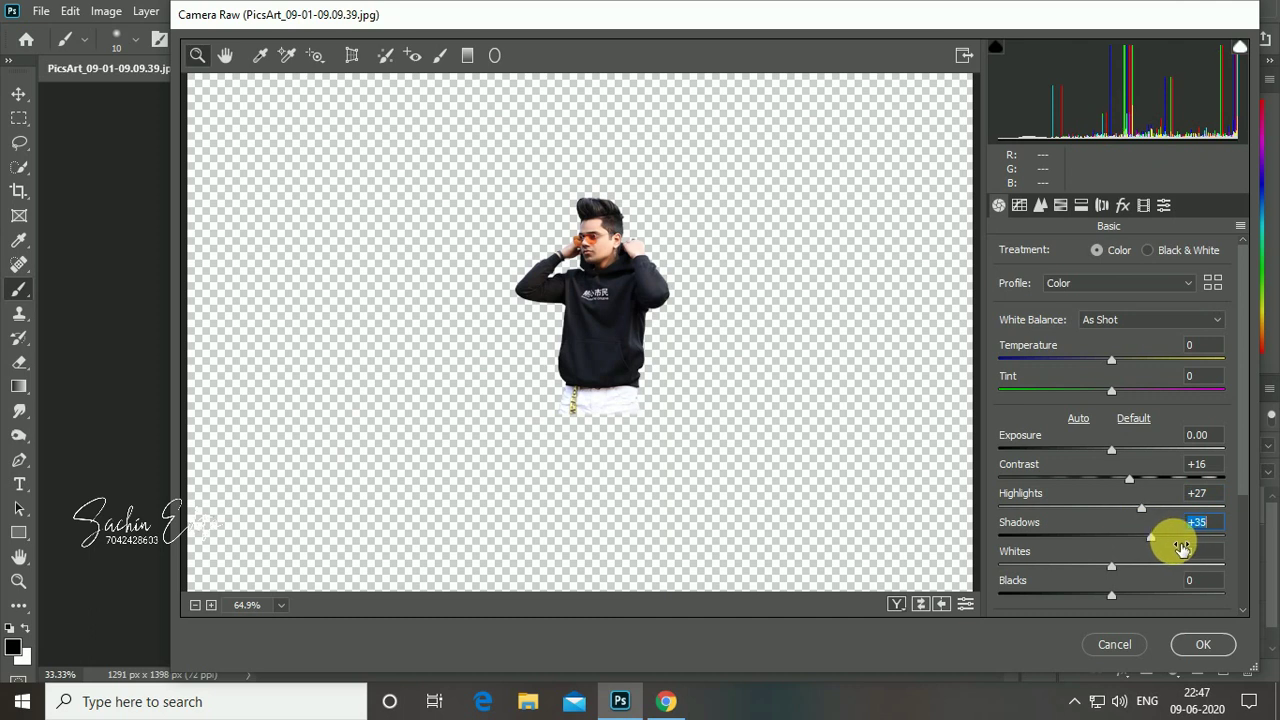
pyautogui.scroll(-2, 1180, 500)
pyautogui.moveTo(1112, 513); pyautogui.dragTo(1118, 513)
pyautogui.moveTo(1111, 587); pyautogui.dragTo(1129, 587)
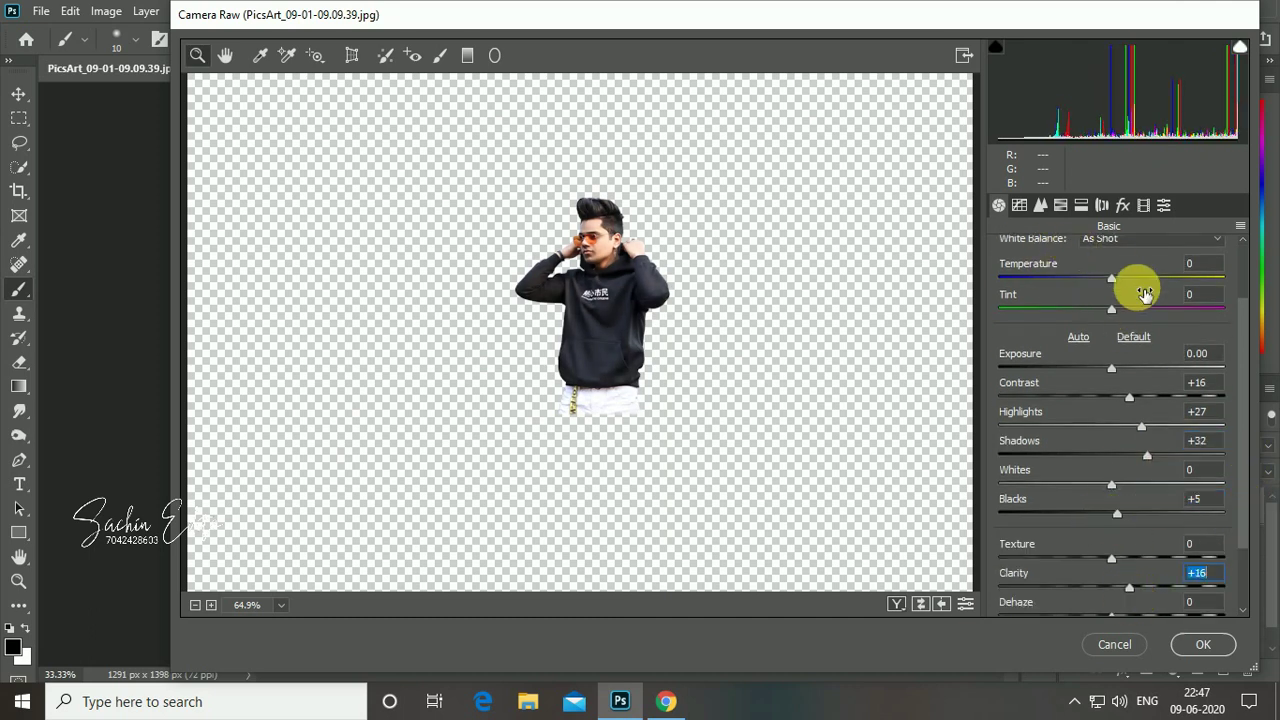
pyautogui.moveTo(1136, 276); pyautogui.dragTo(1125, 272)
# Adjust noise-reduction luminance and darken the Oranges luminance to -6.
pyautogui.click(1040, 207)
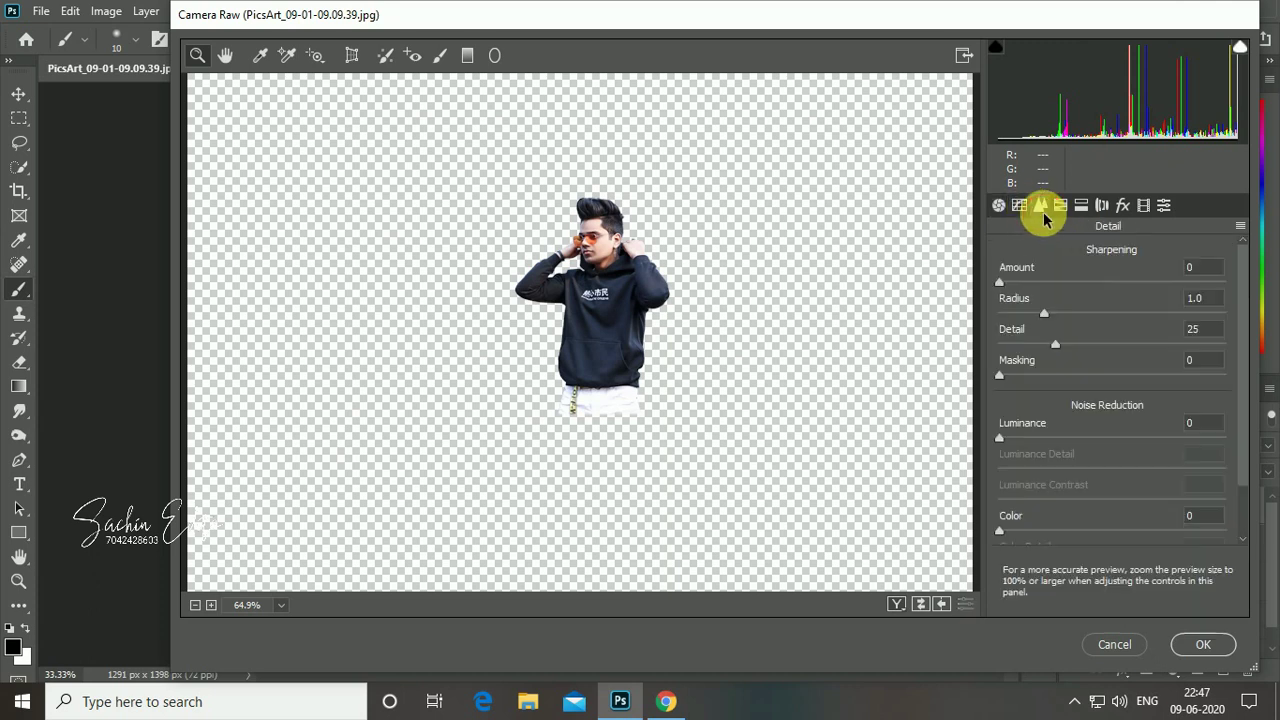
pyautogui.click(1063, 438)
pyautogui.click(1066, 206)
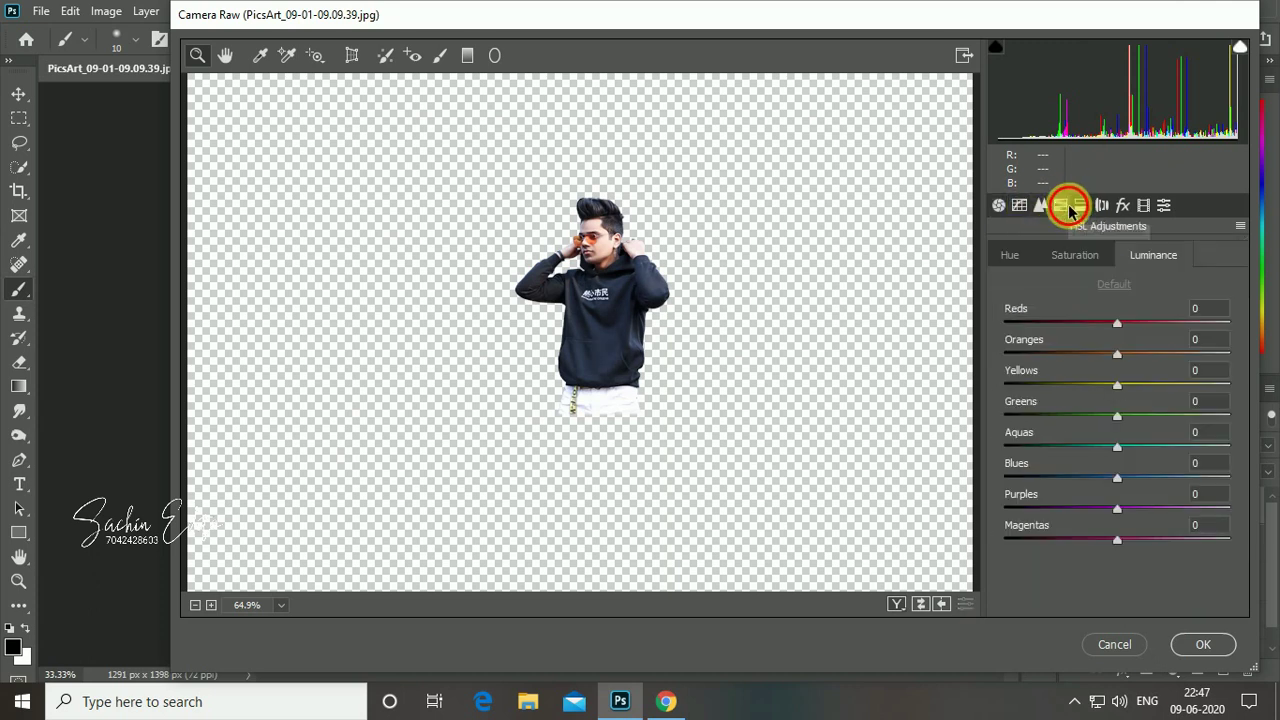
pyautogui.moveTo(1117, 354); pyautogui.dragTo(1110, 354)
pyautogui.click(1074, 255)
pyautogui.click(1019, 205)
pyautogui.click(998, 205)
# Fine-tune Clarity to +11 and pull the highlights down.
pyautogui.moveTo(1111, 587); pyautogui.dragTo(1146, 584)
pyautogui.moveTo(1137, 505); pyautogui.dragTo(1131, 510)
pyautogui.moveTo(1171, 409); pyautogui.dragTo(1170, 423)
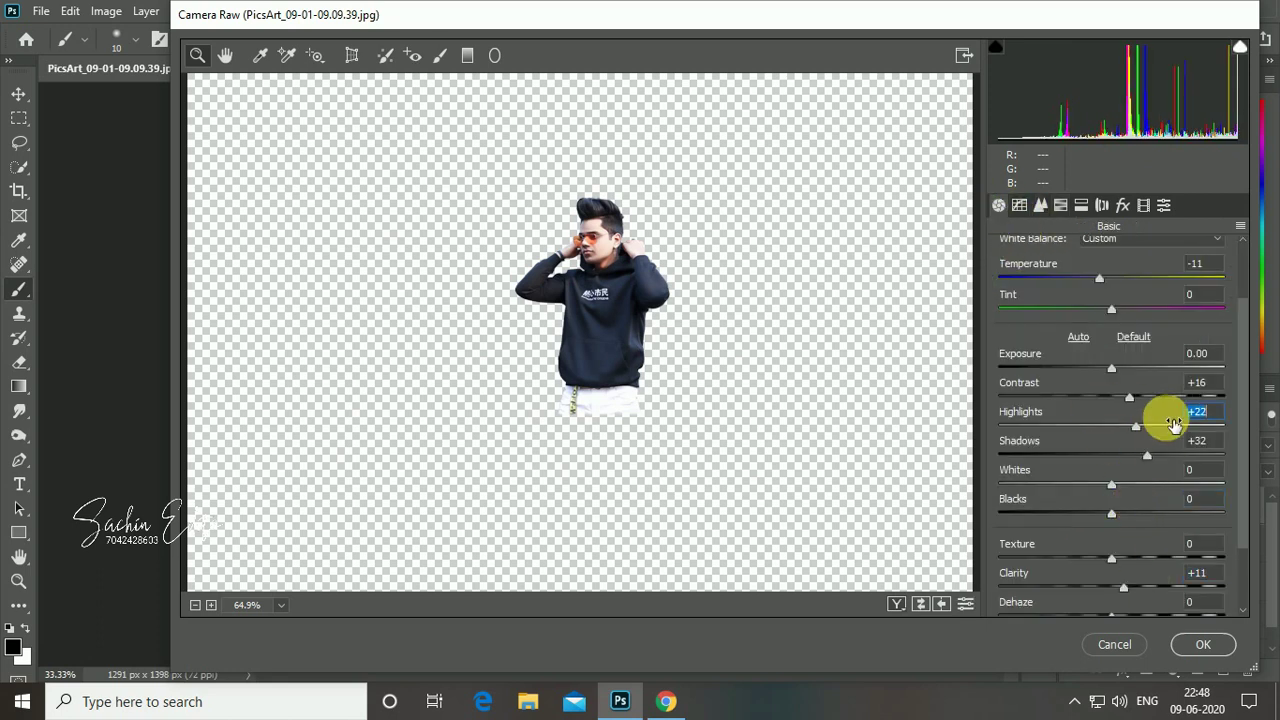
pyautogui.click(1101, 205)
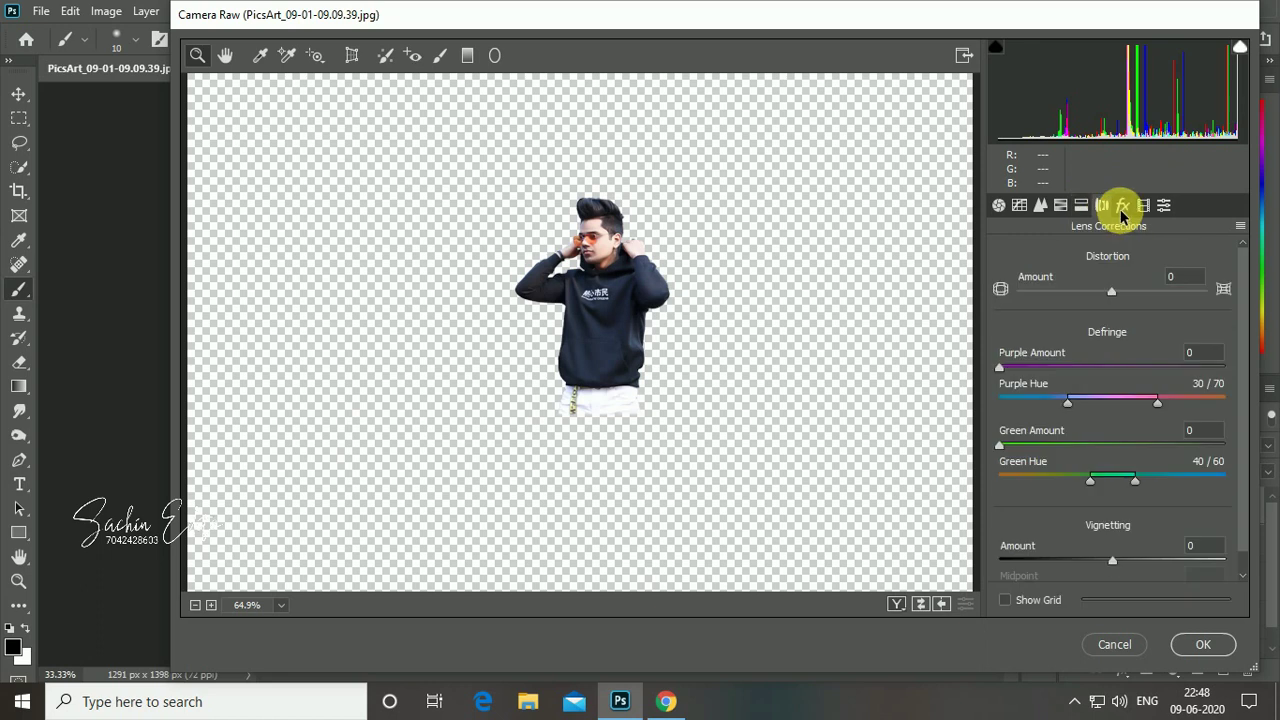
pyautogui.click(1122, 205)
# Shift the Reds hue to -11 and the Magentas hue to +9.
pyautogui.click(1060, 205)
pyautogui.moveTo(1151, 312); pyautogui.dragTo(1136, 312)
pyautogui.moveTo(1128, 539); pyautogui.dragTo(1139, 539)
pyautogui.click(1124, 207)
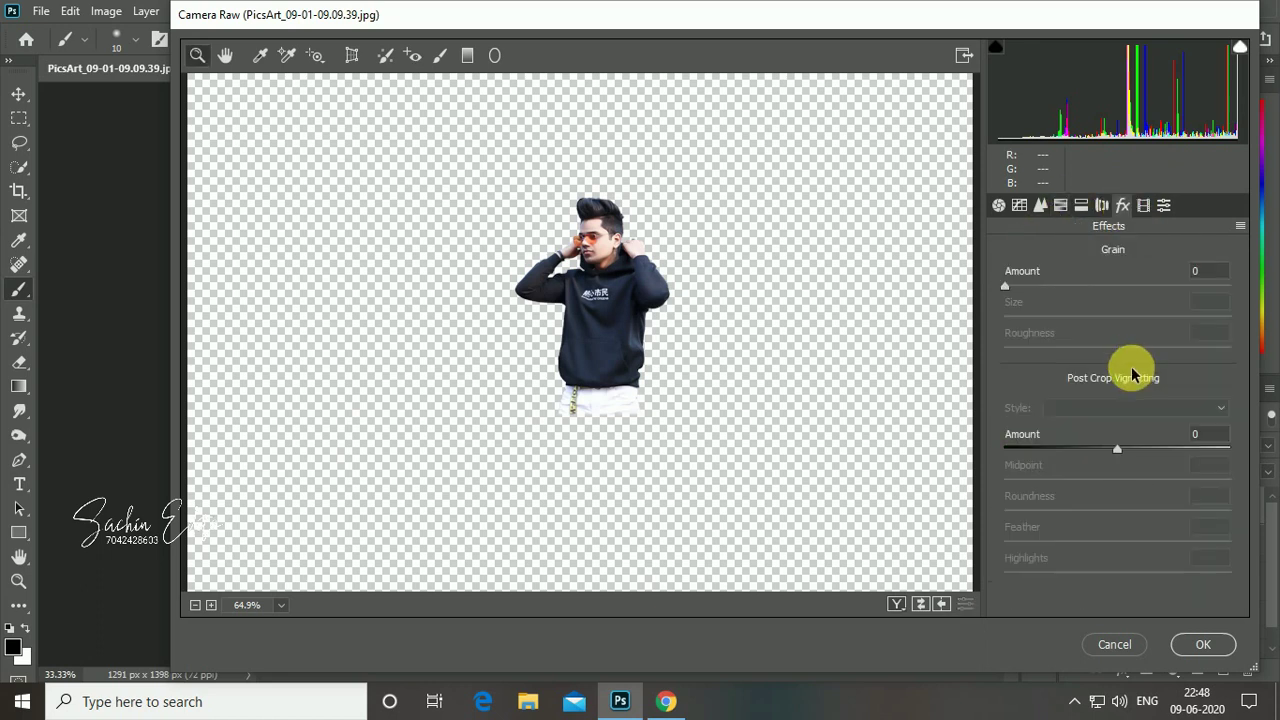
# Calibrate red primary saturation -9, green +15, raise blue, blue hue -7, and apply.
pyautogui.click(1143, 205)
pyautogui.moveTo(1117, 413); pyautogui.dragTo(1106, 413)
pyautogui.click(1136, 500)
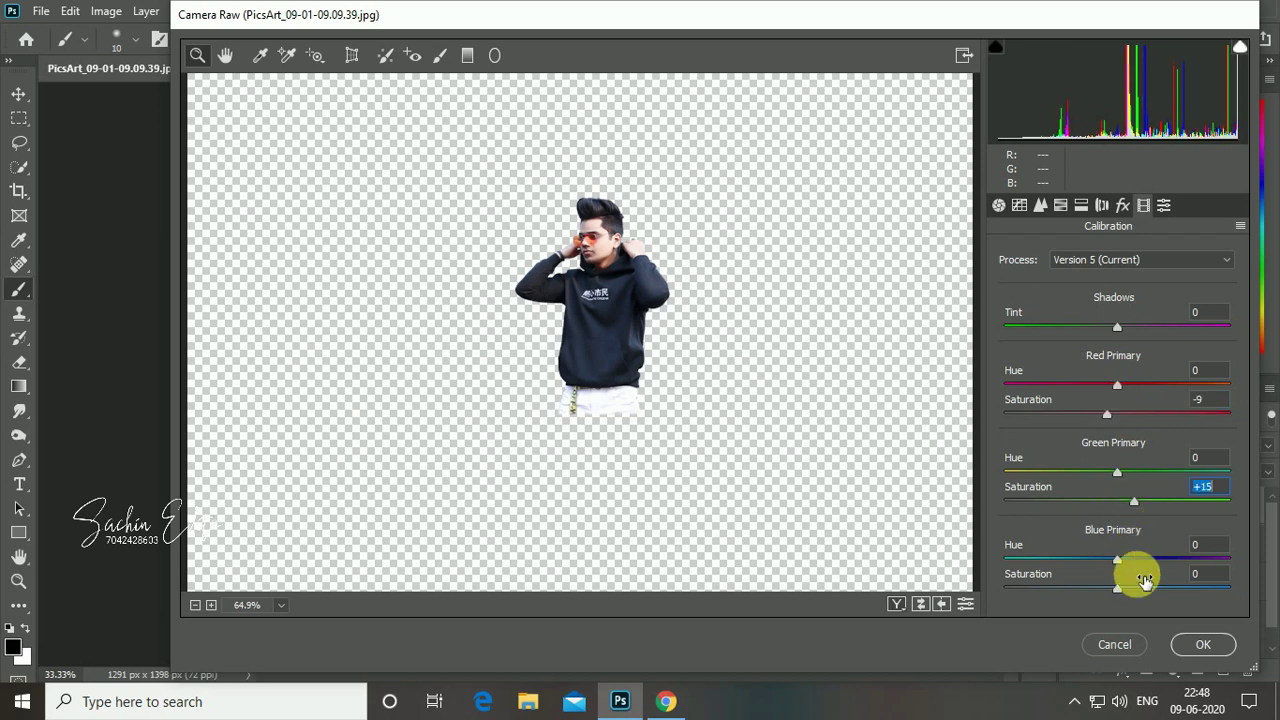
pyautogui.click(1134, 588)
pyautogui.moveTo(1111, 559); pyautogui.dragTo(1109, 559)
pyautogui.click(1216, 647)
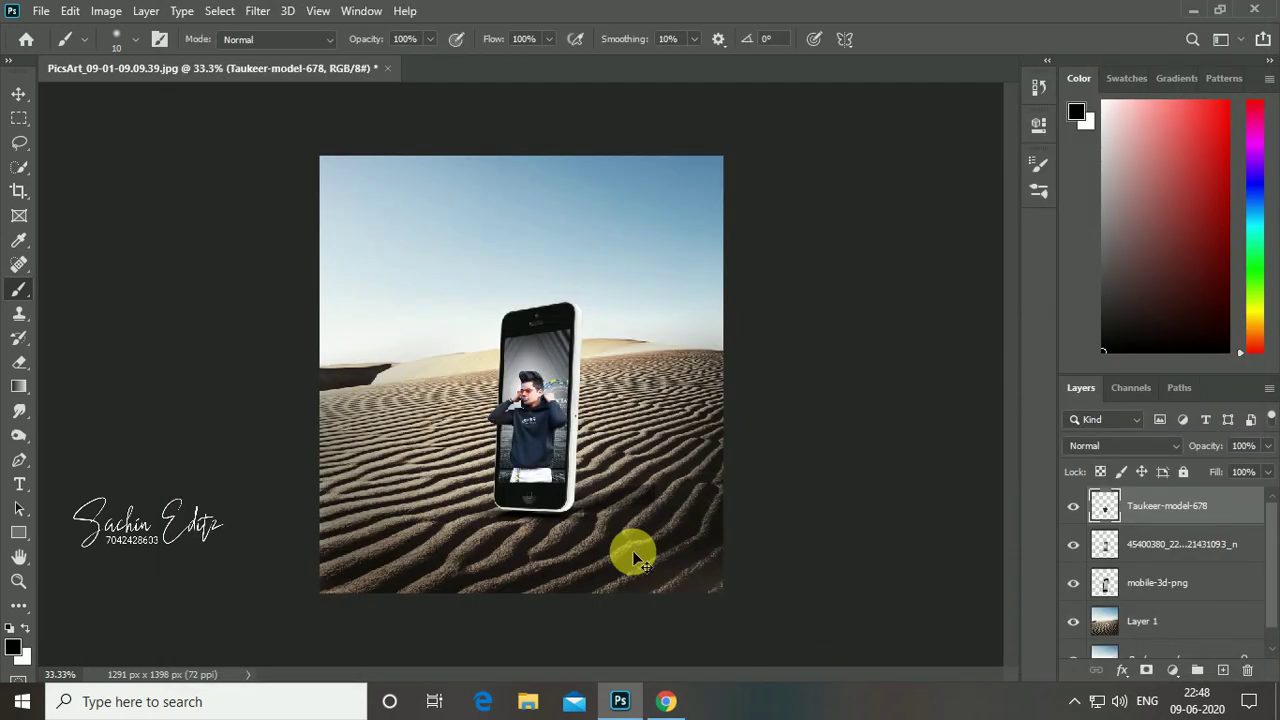
# Place the 'images (1)' glow picture from Pictures, scaled down to about 72%.
pyautogui.hotkey('ctrl', '+')
pyautogui.hotkey('ctrl', '+')
pyautogui.hotkey('ctrl', '+')
pyautogui.hotkey('ctrl', '+')
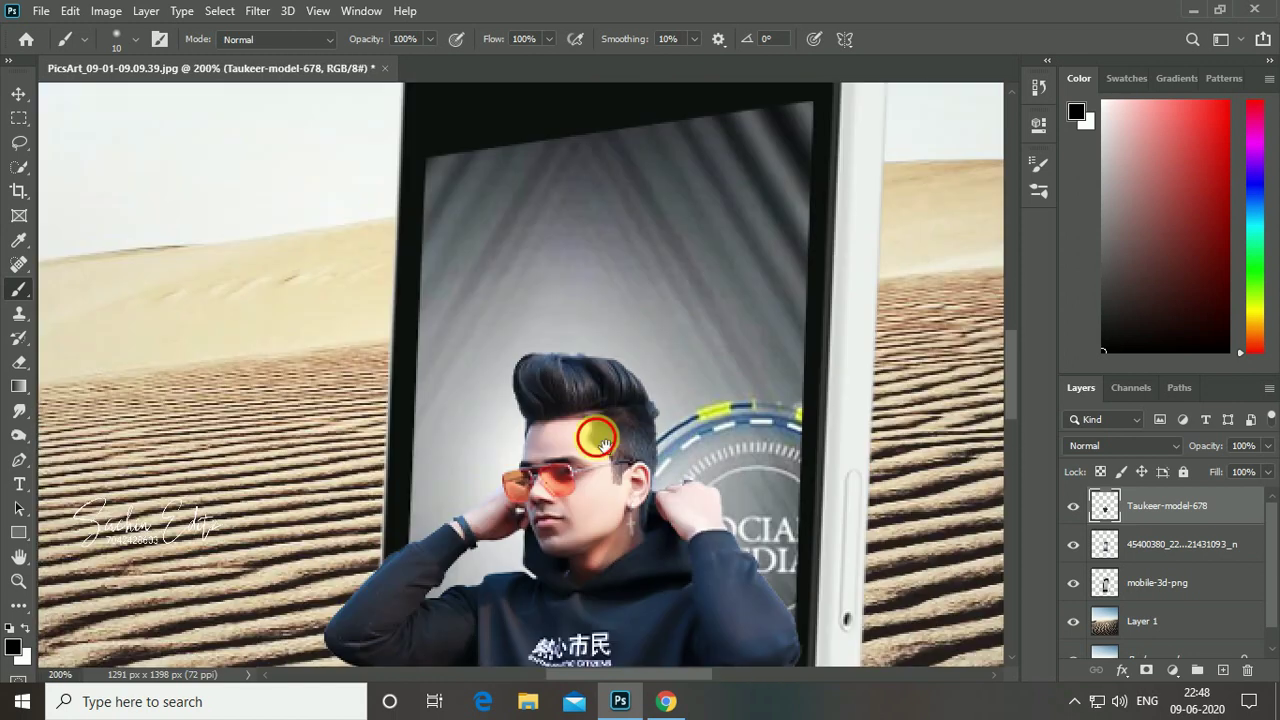
pyautogui.moveTo(633, 553); pyautogui.dragTo(562, 249)
pyautogui.hotkey('ctrl', '-')
pyautogui.hotkey('ctrl', '-')
pyautogui.hotkey('ctrl', '-')
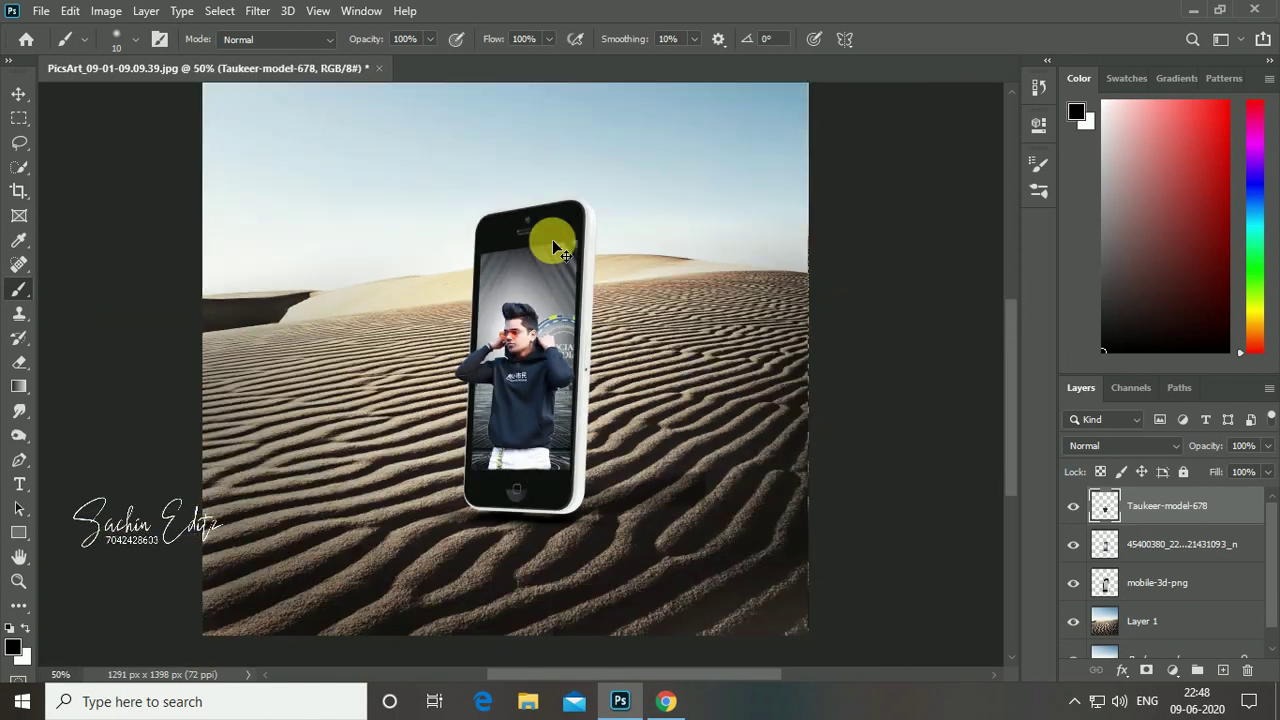
pyautogui.click(36, 12)
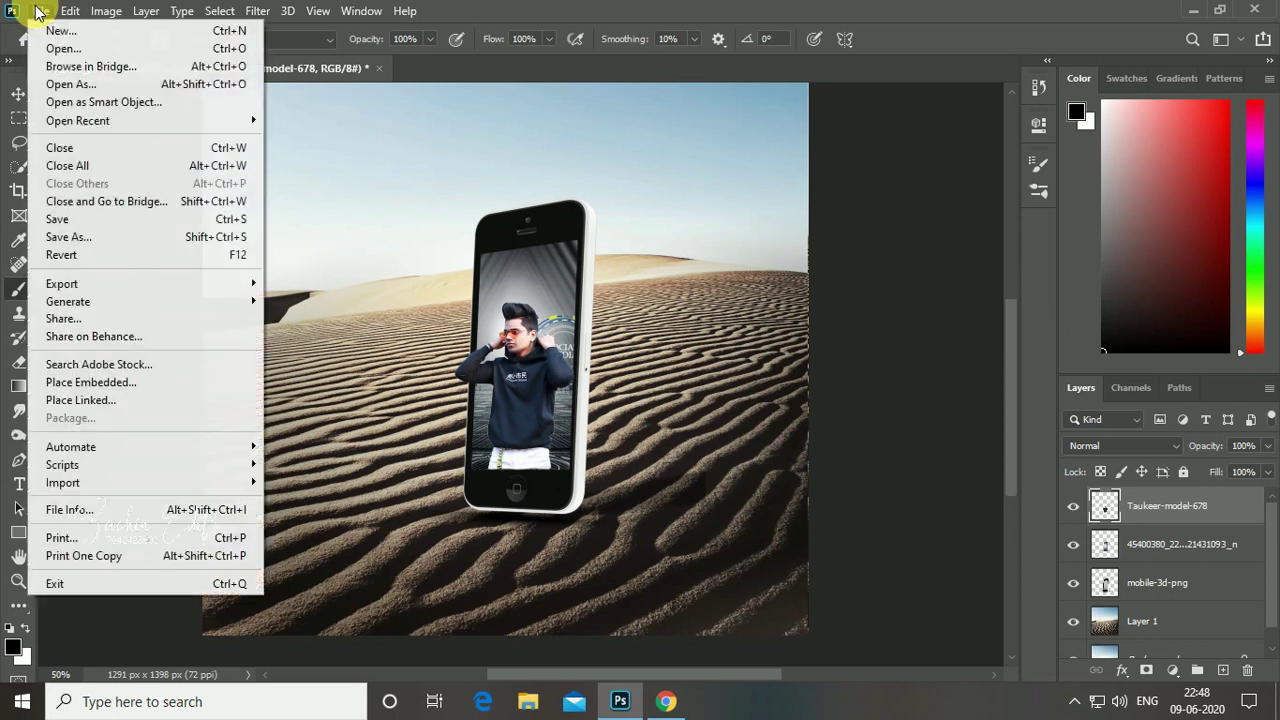
pyautogui.click(142, 385)
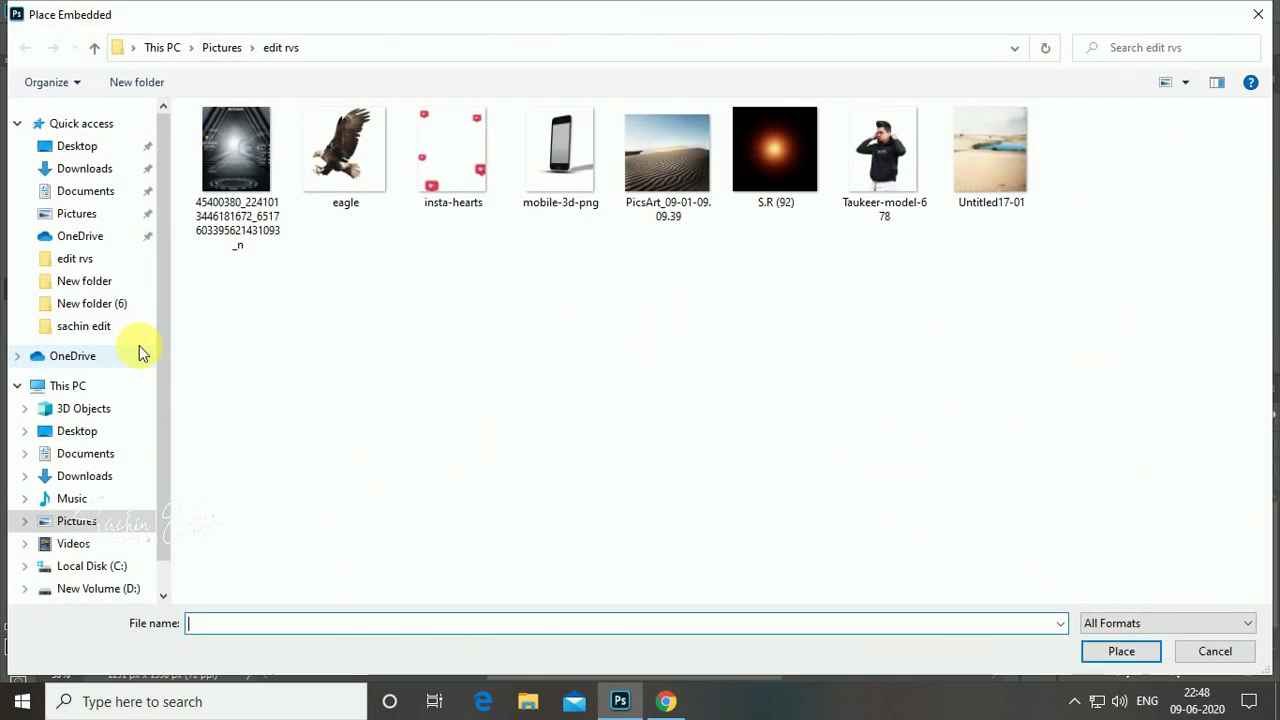
pyautogui.click(76, 213)
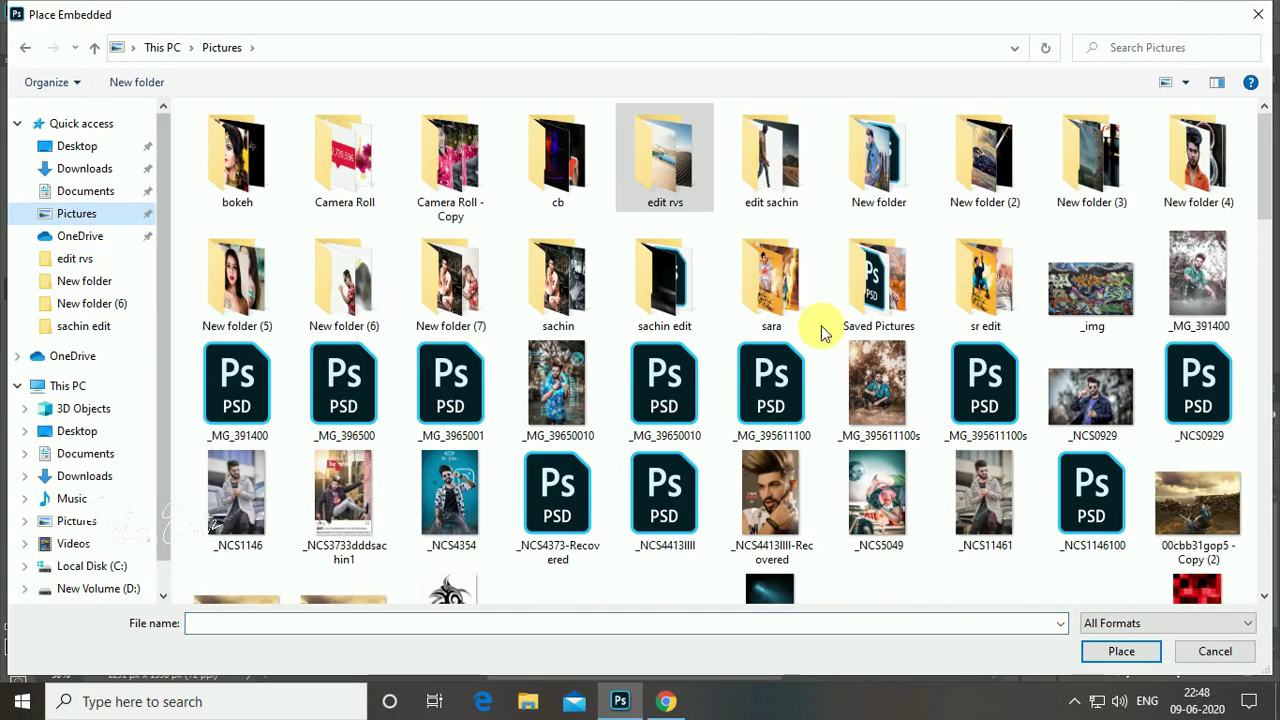
pyautogui.moveTo(1260, 171); pyautogui.dragTo(1268, 405)
pyautogui.doubleClick(570, 428)
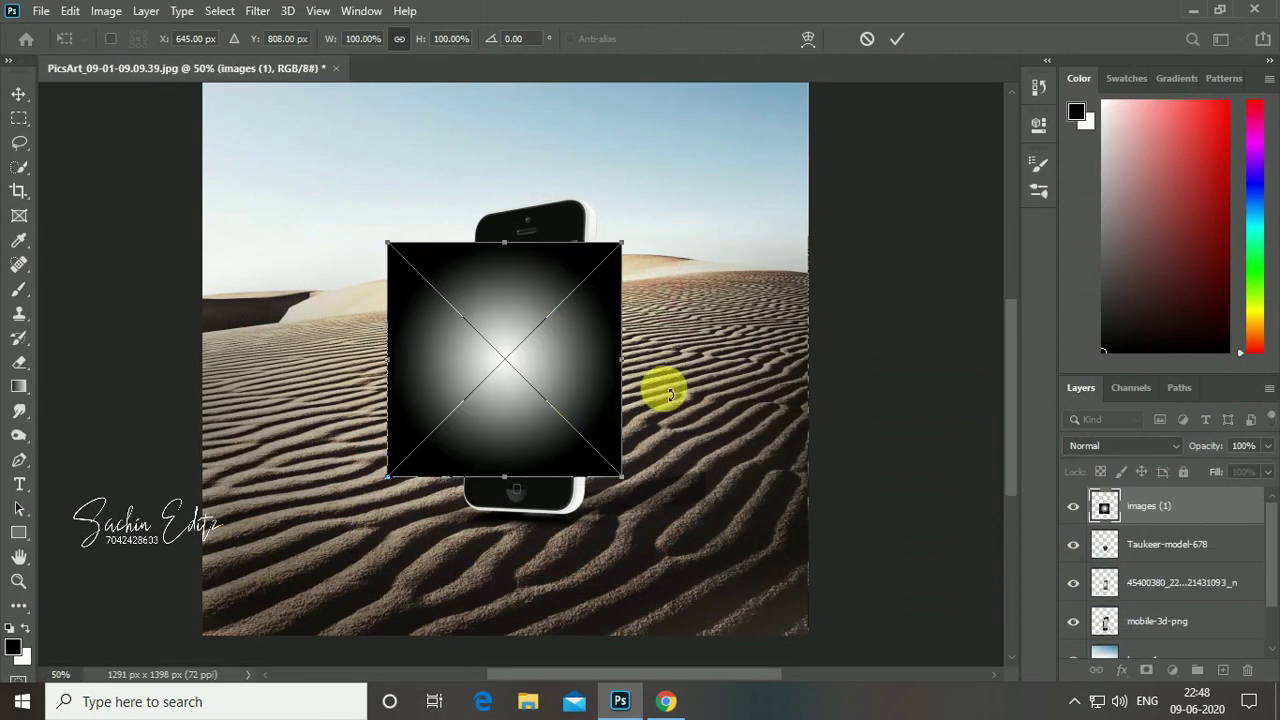
pyautogui.moveTo(624, 359); pyautogui.dragTo(553, 391)
pyautogui.click(891, 40)
# Rasterize the glow layer, move it below Taukeer-model-678, and set it to Screen mode.
pyautogui.press('b')
pyautogui.click(878, 310)
pyautogui.click(615, 287)
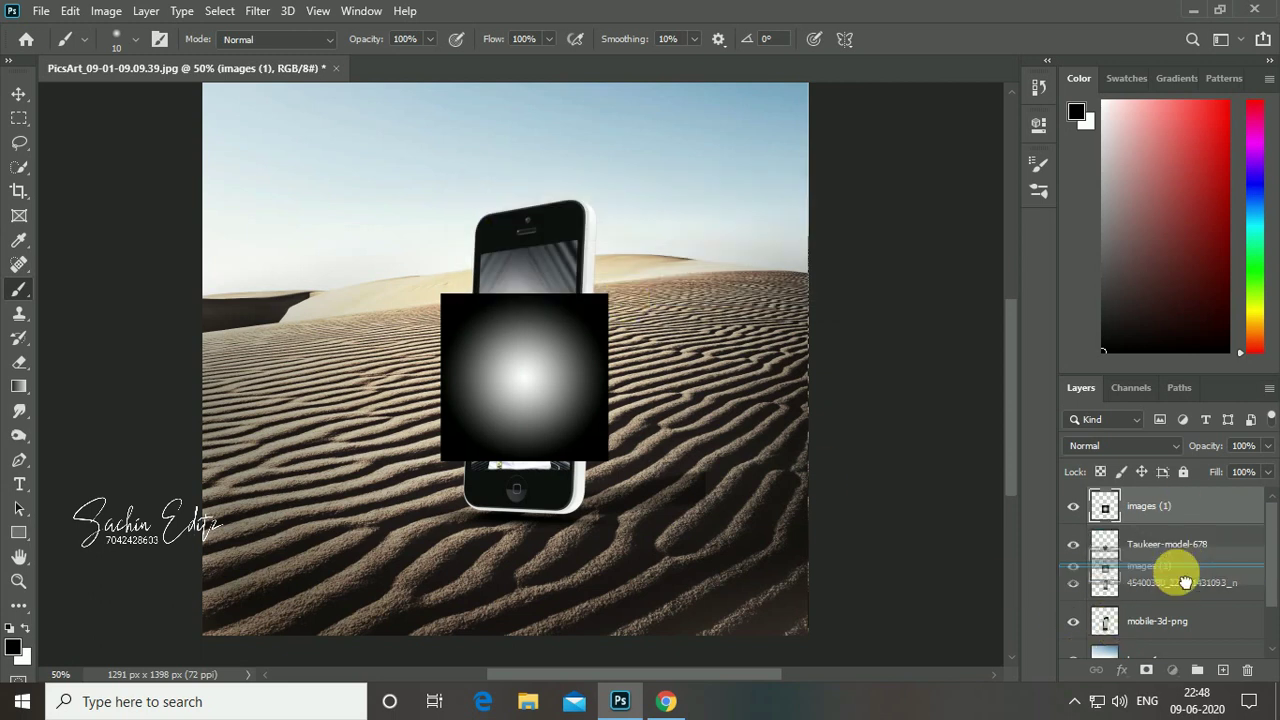
pyautogui.moveTo(1195, 527); pyautogui.dragTo(1180, 583)
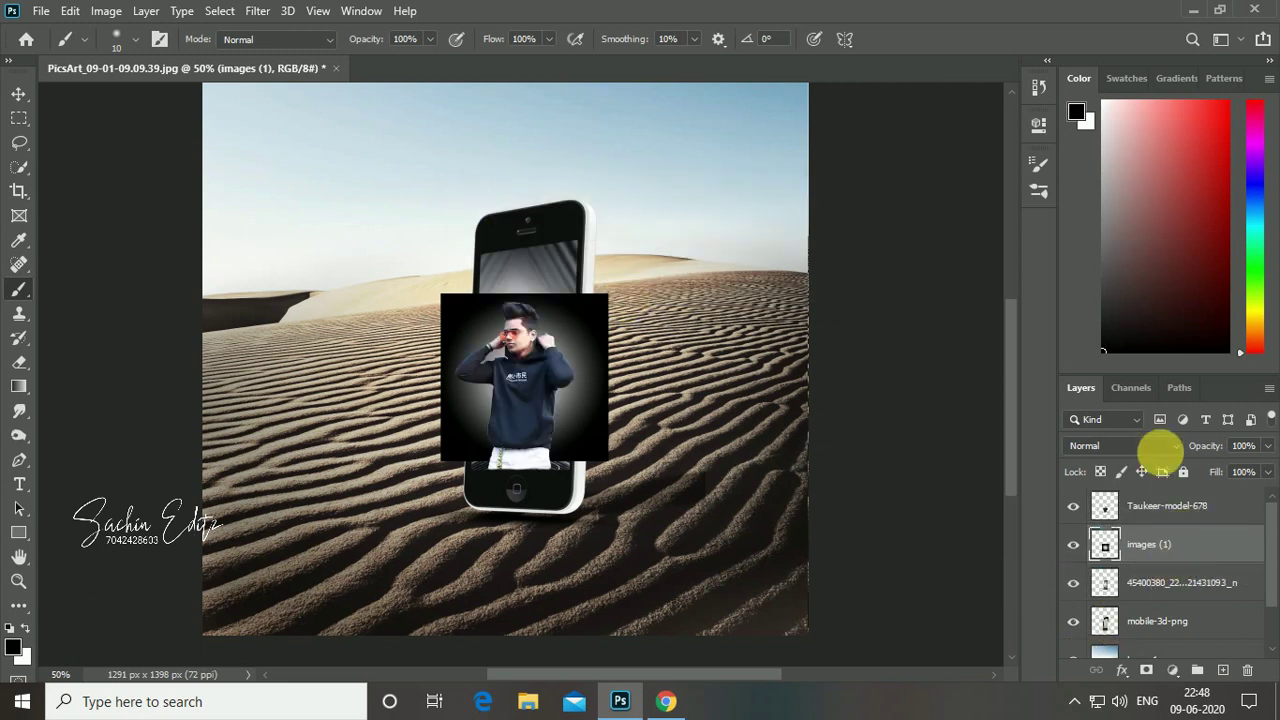
pyautogui.click(1140, 443)
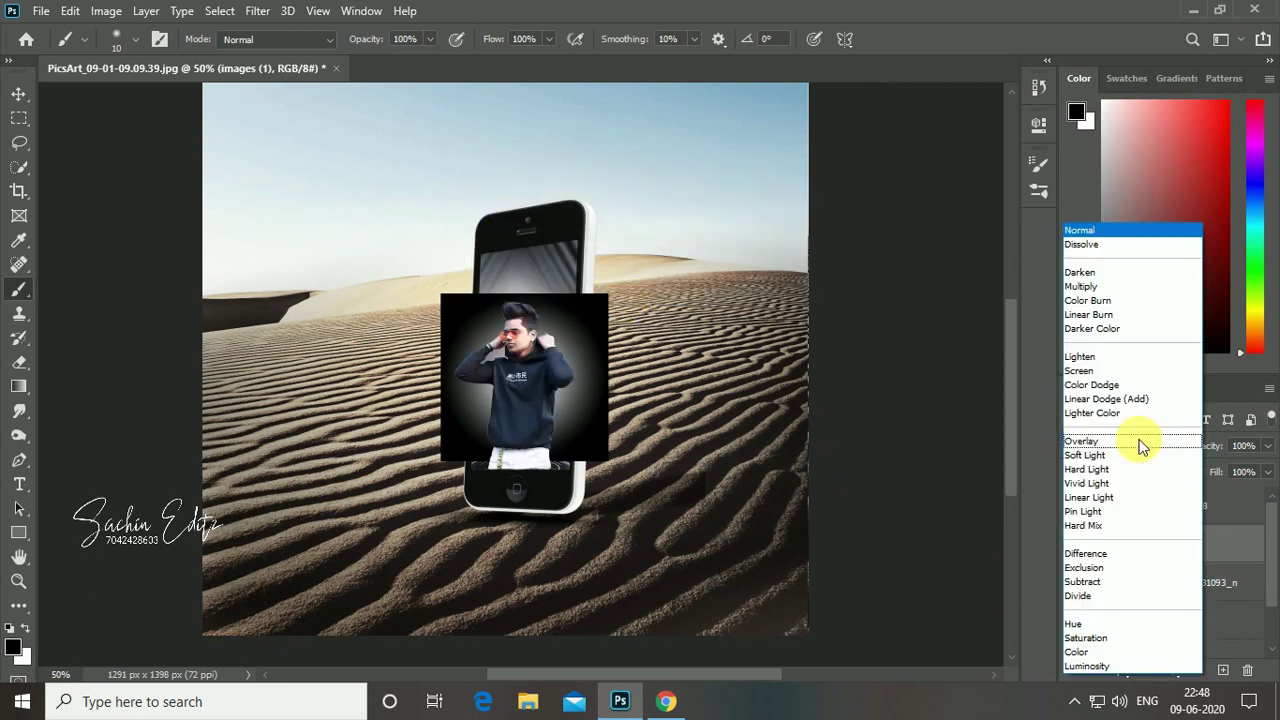
pyautogui.click(1100, 372)
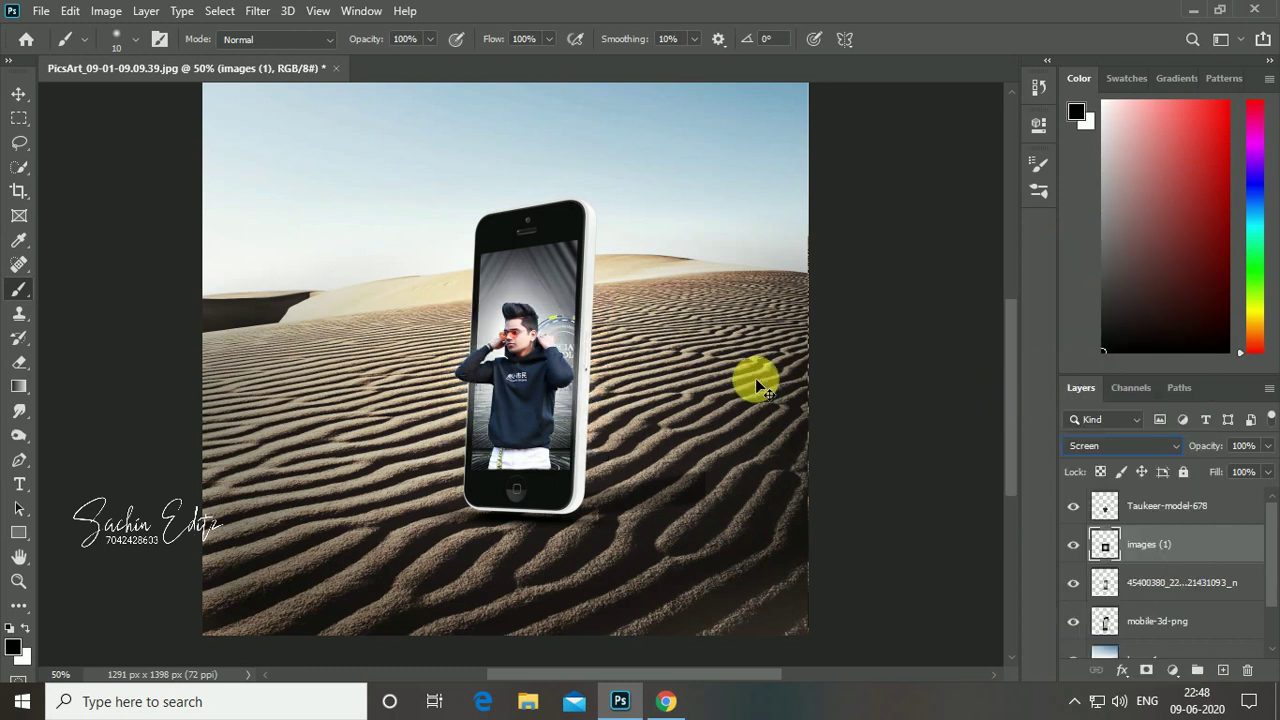
# Enlarge the glow to about 111% so it fills the phone screen.
pyautogui.hotkey('ctrl', 't')
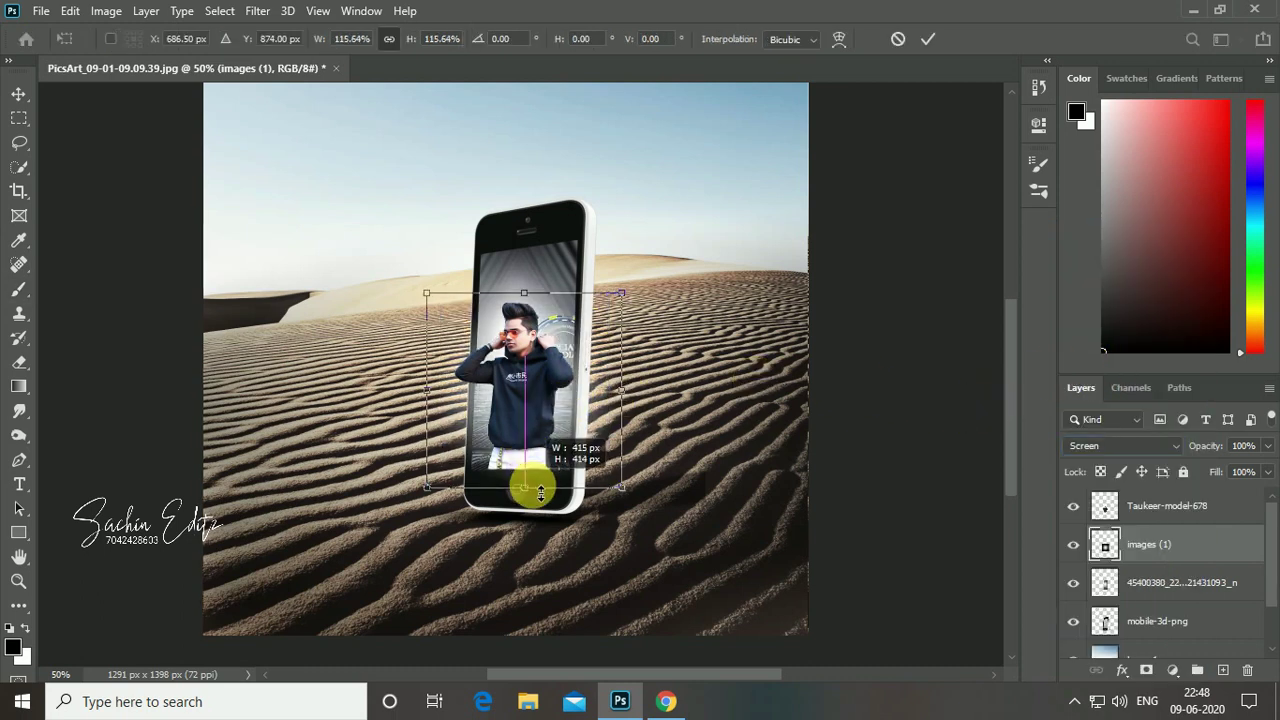
pyautogui.moveTo(531, 478)
pyautogui.mouseDown()
pyautogui.moveTo(544, 484)
pyautogui.moveTo(543, 426)
pyautogui.mouseUp()
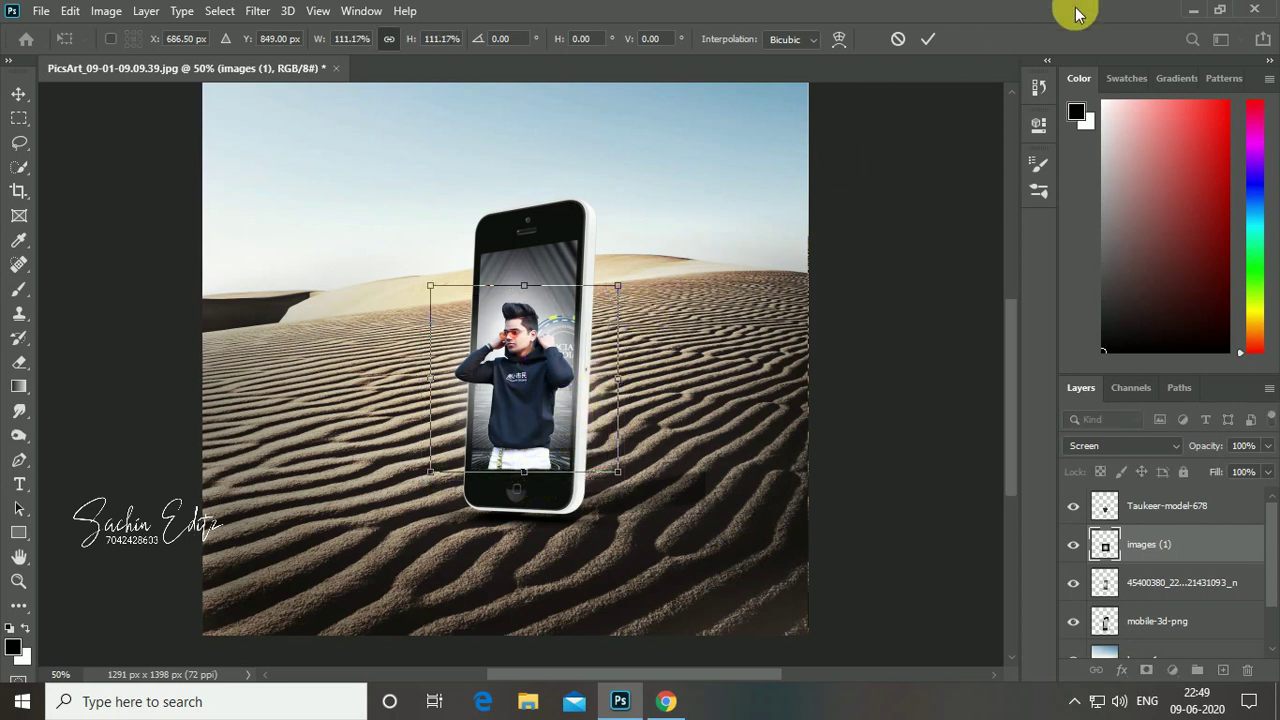
pyautogui.click(939, 40)
pyautogui.press('b')
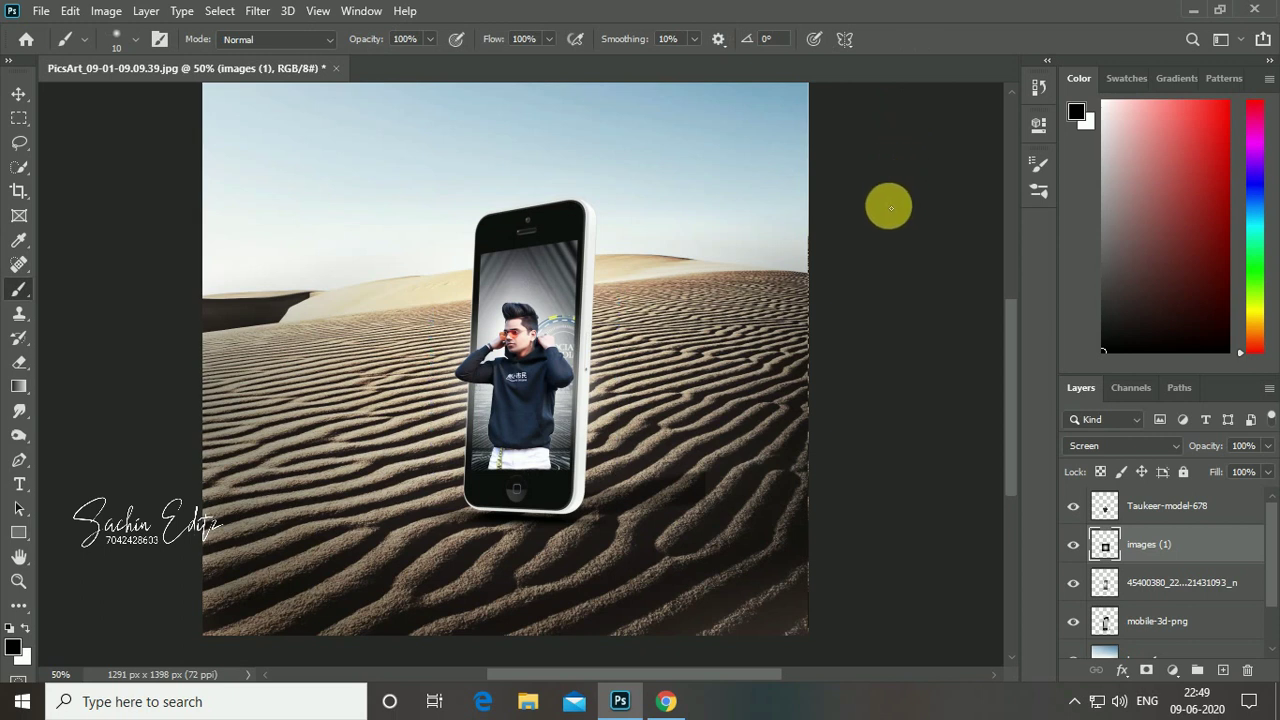
# Trim the left and right sides, cropping the canvas to 1021 × 1398 px around the phone.
pyautogui.hotkey('ctrl', '-')
pyautogui.hotkey('ctrl', '+')
pyautogui.hotkey('ctrl', '+')
pyautogui.hotkey('ctrl', '+')
pyautogui.hotkey('ctrl', '-')
pyautogui.hotkey('ctrl', '-')
pyautogui.hotkey('ctrl', '-')
pyautogui.hotkey('ctrl', '+')
pyautogui.hotkey('ctrl', '-')
pyautogui.hotkey('ctrl', '+')
pyautogui.hotkey('ctrl', '-')
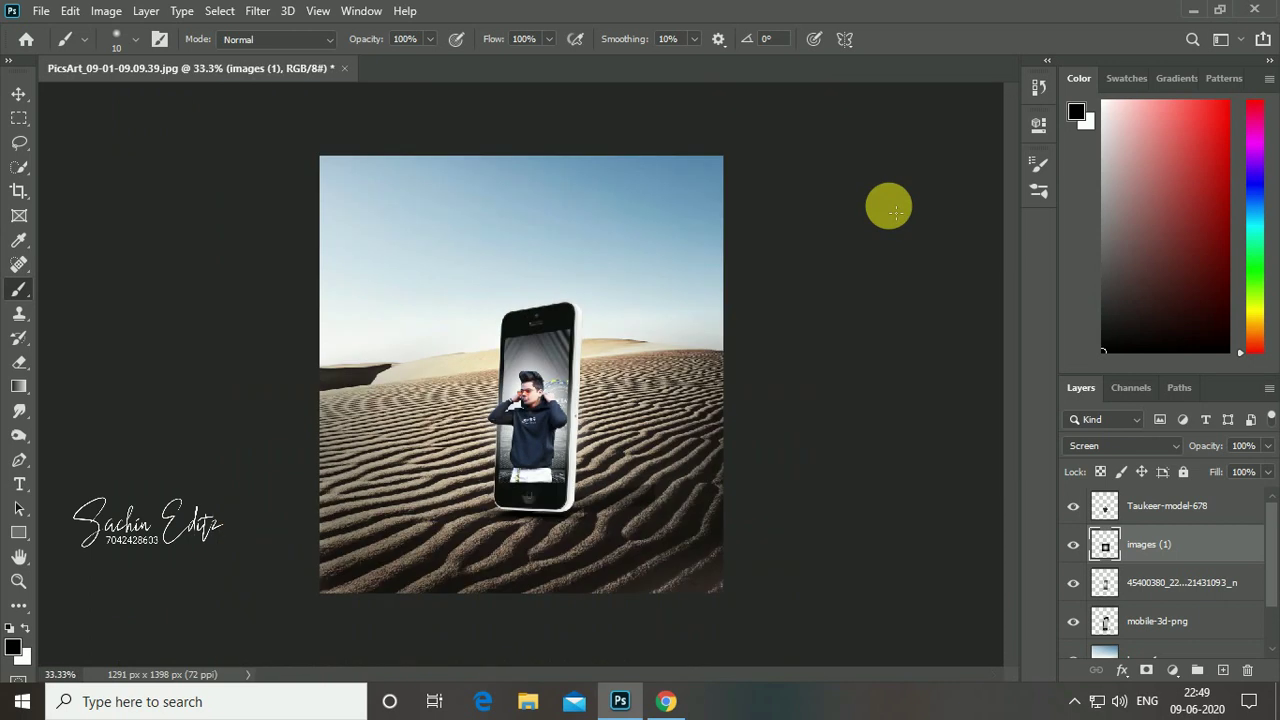
pyautogui.click(19, 191)
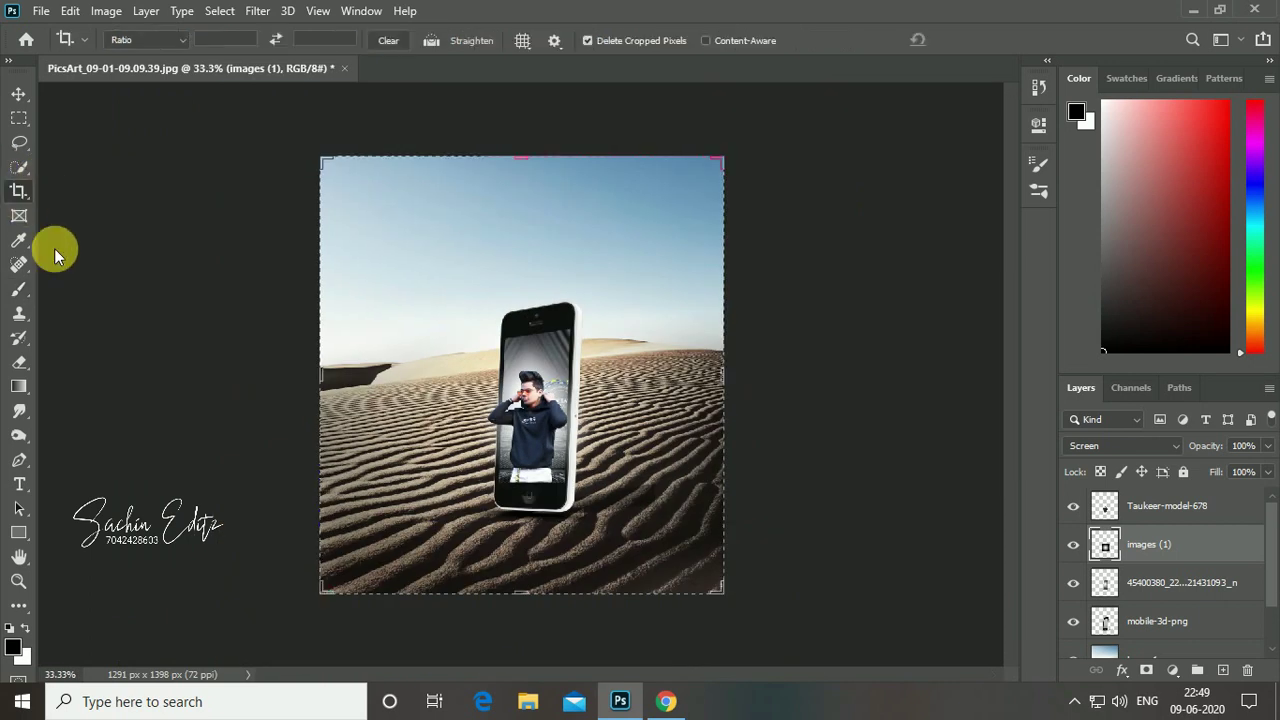
pyautogui.moveTo(324, 375); pyautogui.dragTo(350, 375)
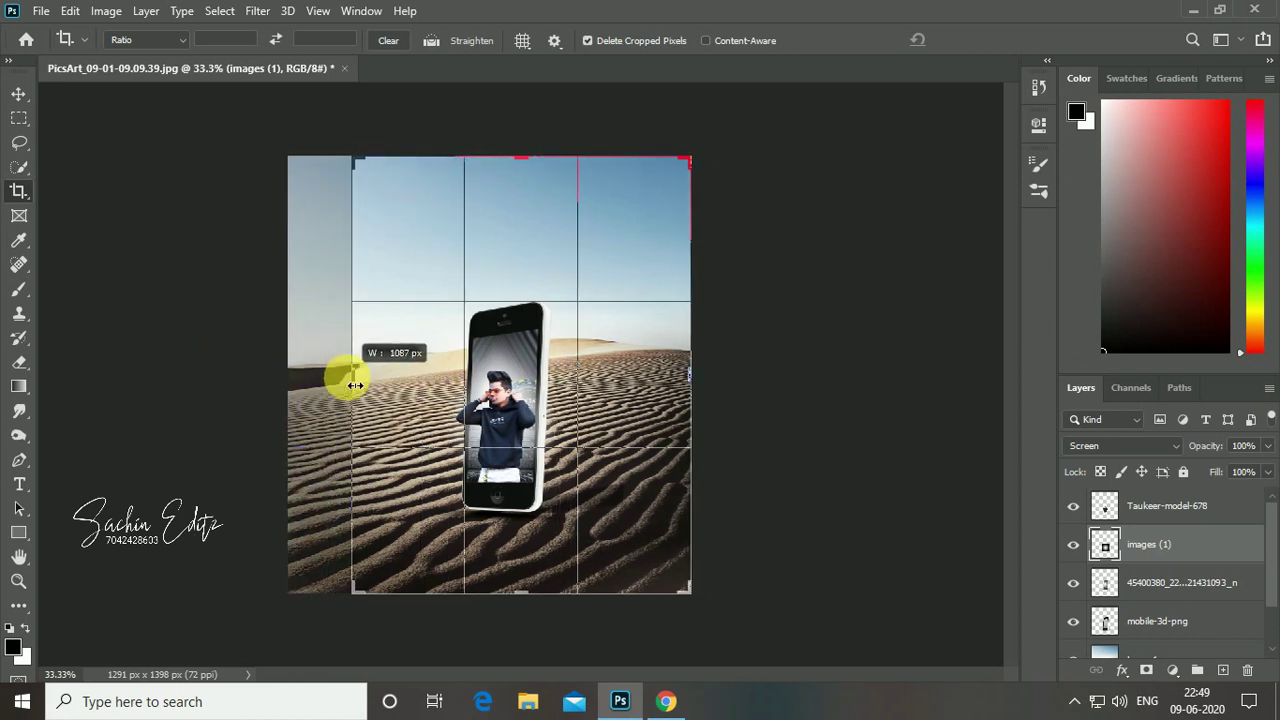
pyautogui.moveTo(700, 385); pyautogui.dragTo(693, 389)
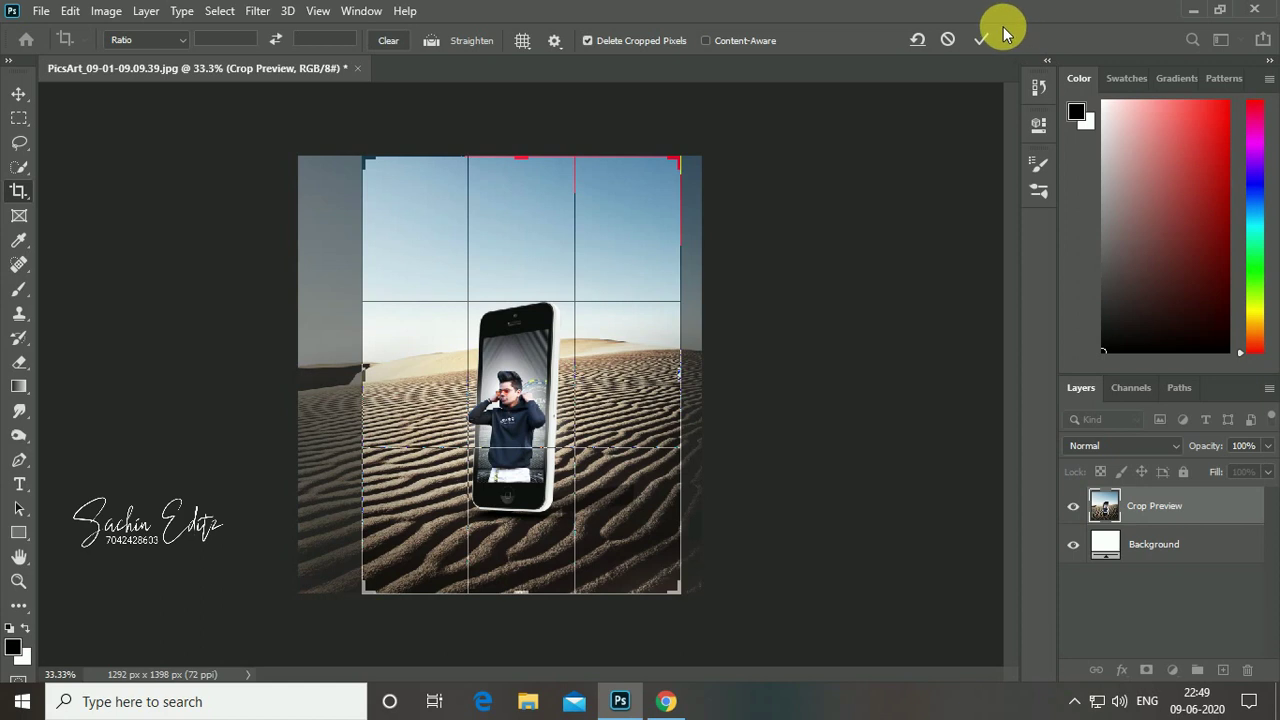
pyautogui.press('Return')
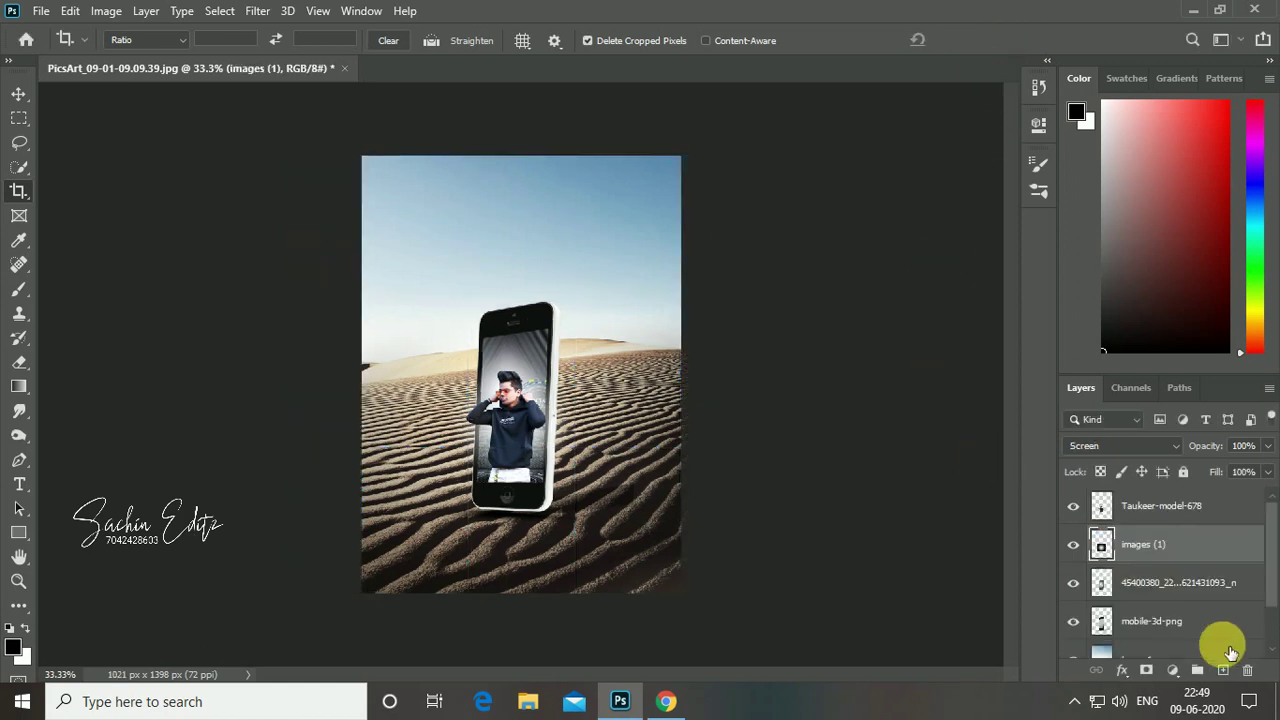
pyautogui.scroll(-3, 1268, 594)
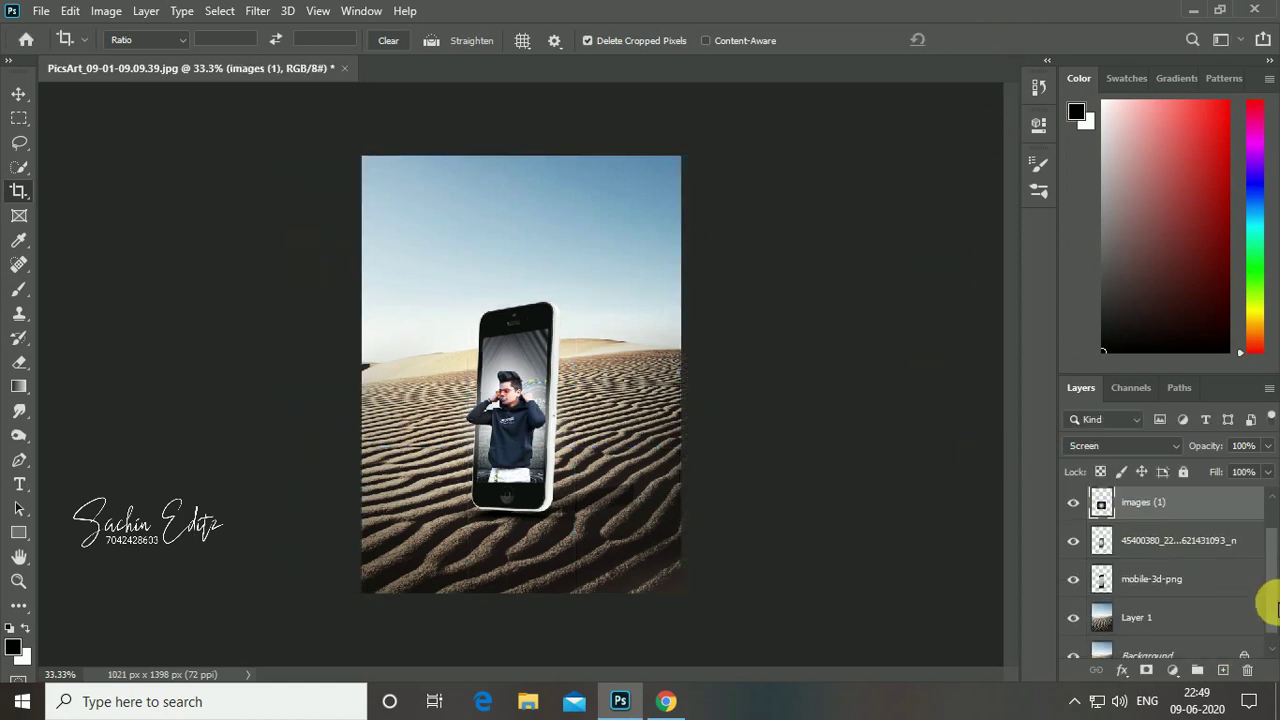
# In Camera Raw on Layer 1, raise contrast, highlights and shadows, and set Whites to -4.
pyautogui.click(1171, 605)
pyautogui.click(258, 10)
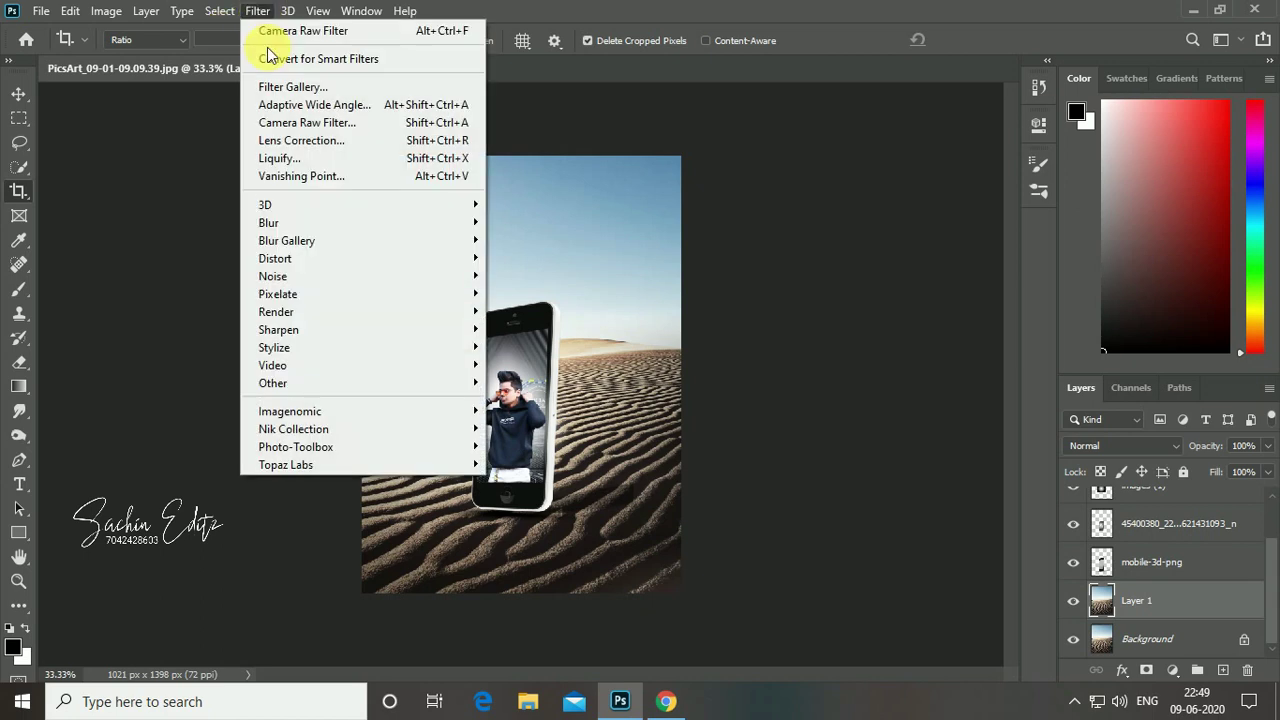
pyautogui.click(316, 127)
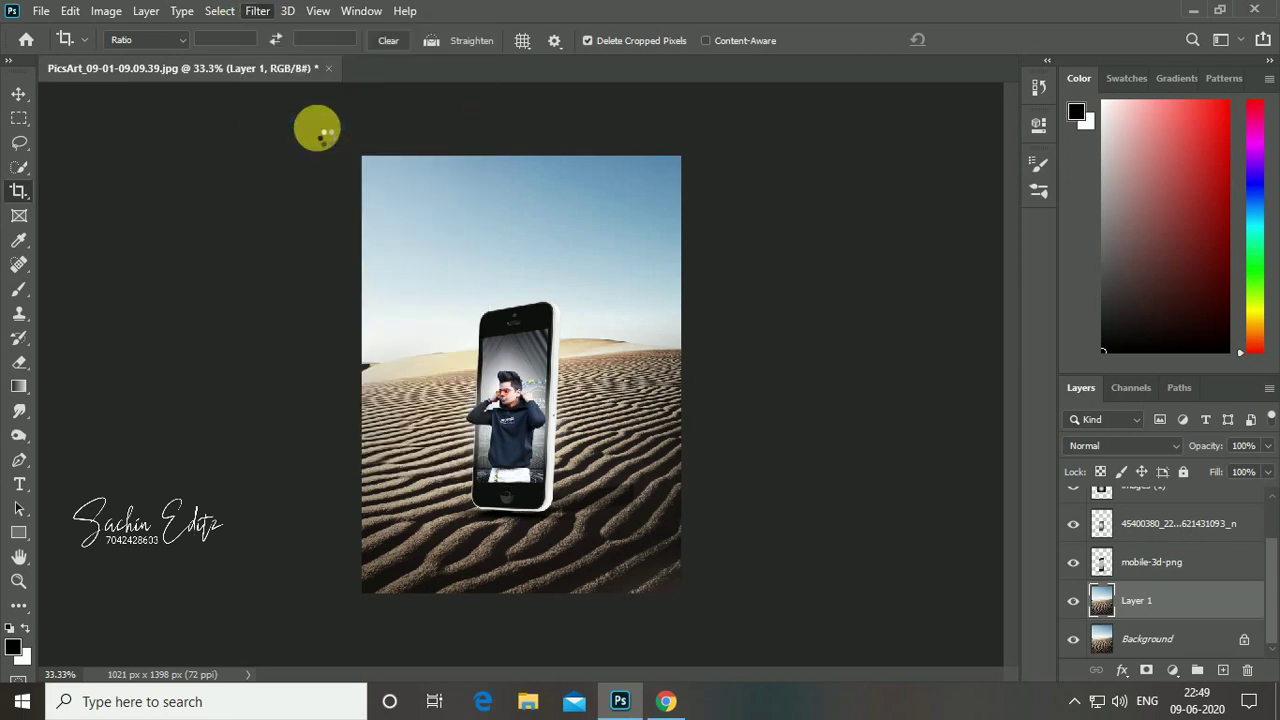
pyautogui.moveTo(1111, 479)
pyautogui.mouseDown()
pyautogui.moveTo(1134, 479)
pyautogui.moveTo(1134, 545)
pyautogui.mouseUp()
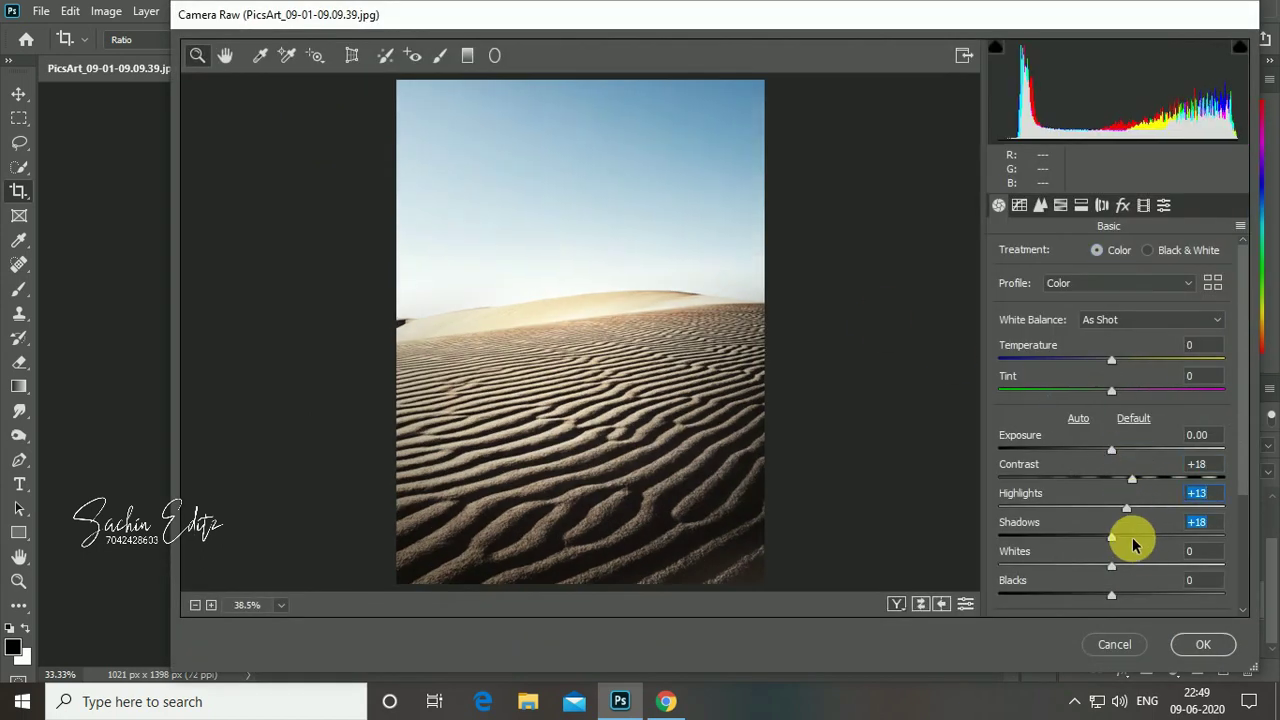
pyautogui.scroll(-2, 1240, 478)
pyautogui.moveTo(1108, 518); pyautogui.dragTo(1104, 518)
pyautogui.click(1111, 548)
# Raise Clarity to +20 and Saturation to +12.
pyautogui.scroll(-3, 1142, 570)
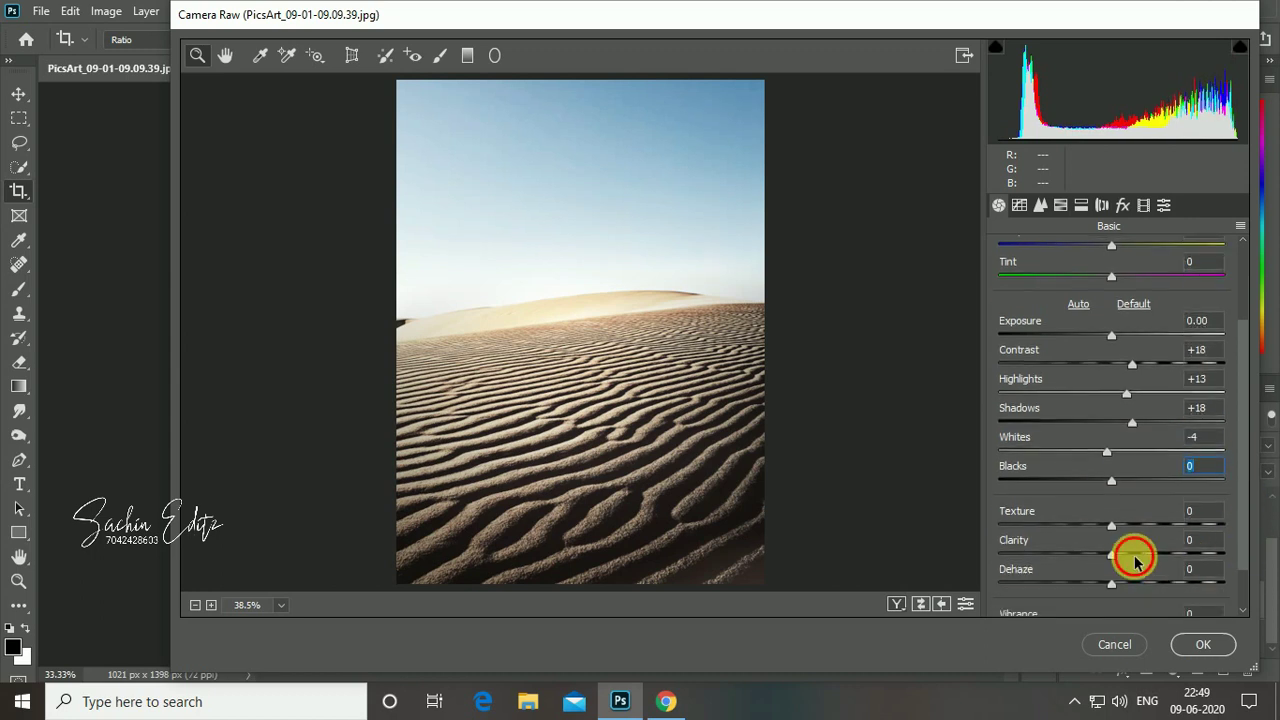
pyautogui.click(1135, 556)
pyautogui.scroll(-2, 1194, 537)
pyautogui.click(1124, 600)
pyautogui.moveTo(1124, 606); pyautogui.dragTo(1128, 620)
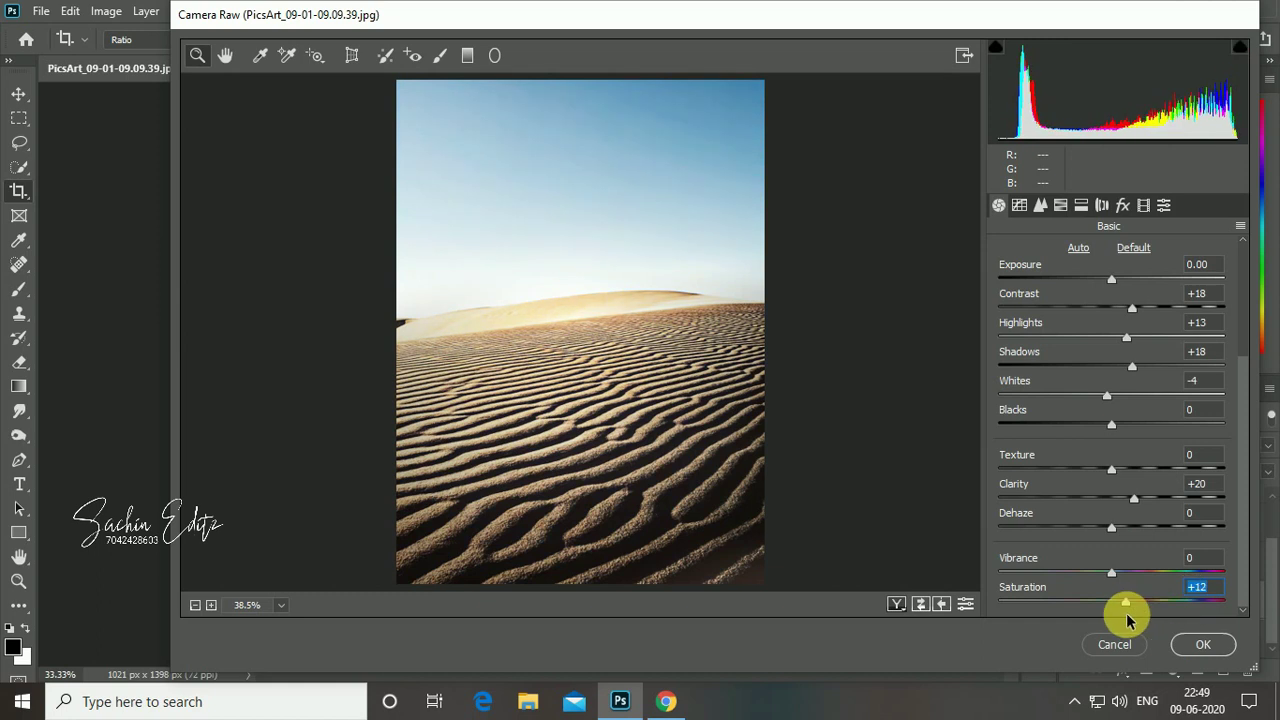
# Shift hues Reds -10, Blues -20, Magentas +12, and darken the blue luminance.
pyautogui.click(1060, 205)
pyautogui.moveTo(1146, 308); pyautogui.dragTo(1136, 306)
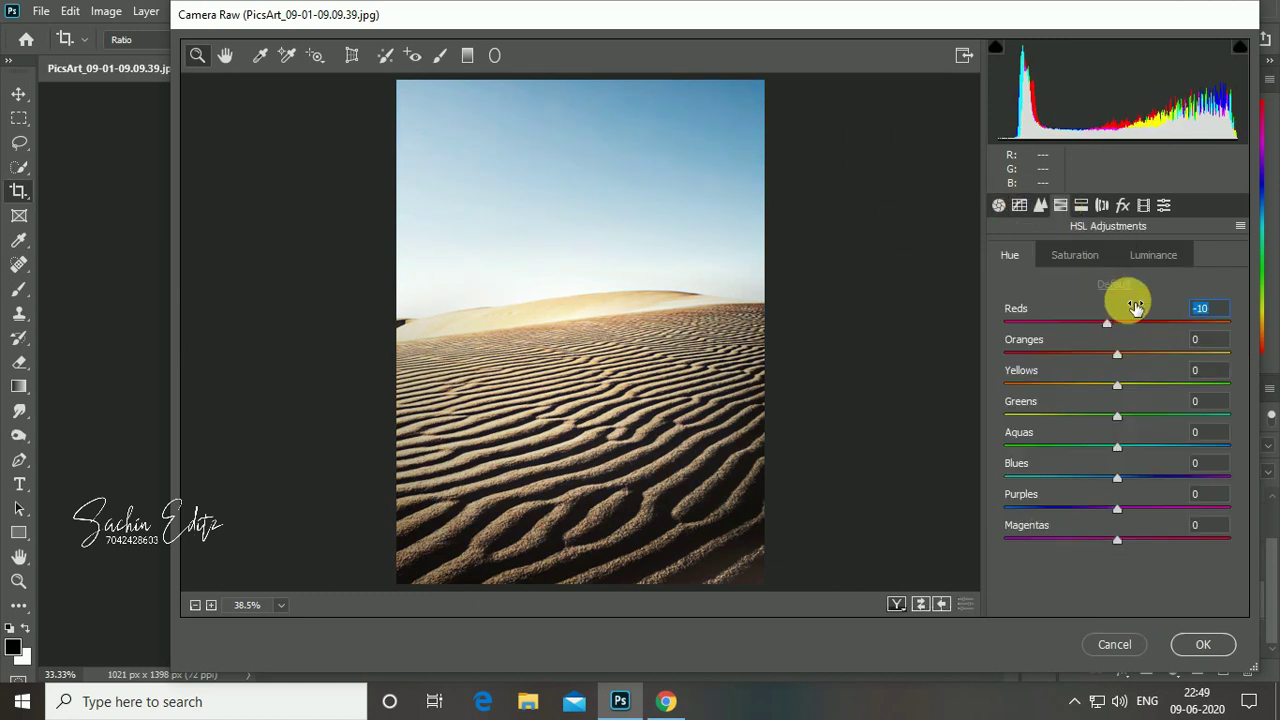
pyautogui.moveTo(1116, 478); pyautogui.dragTo(1094, 476)
pyautogui.moveTo(1117, 540); pyautogui.dragTo(1130, 538)
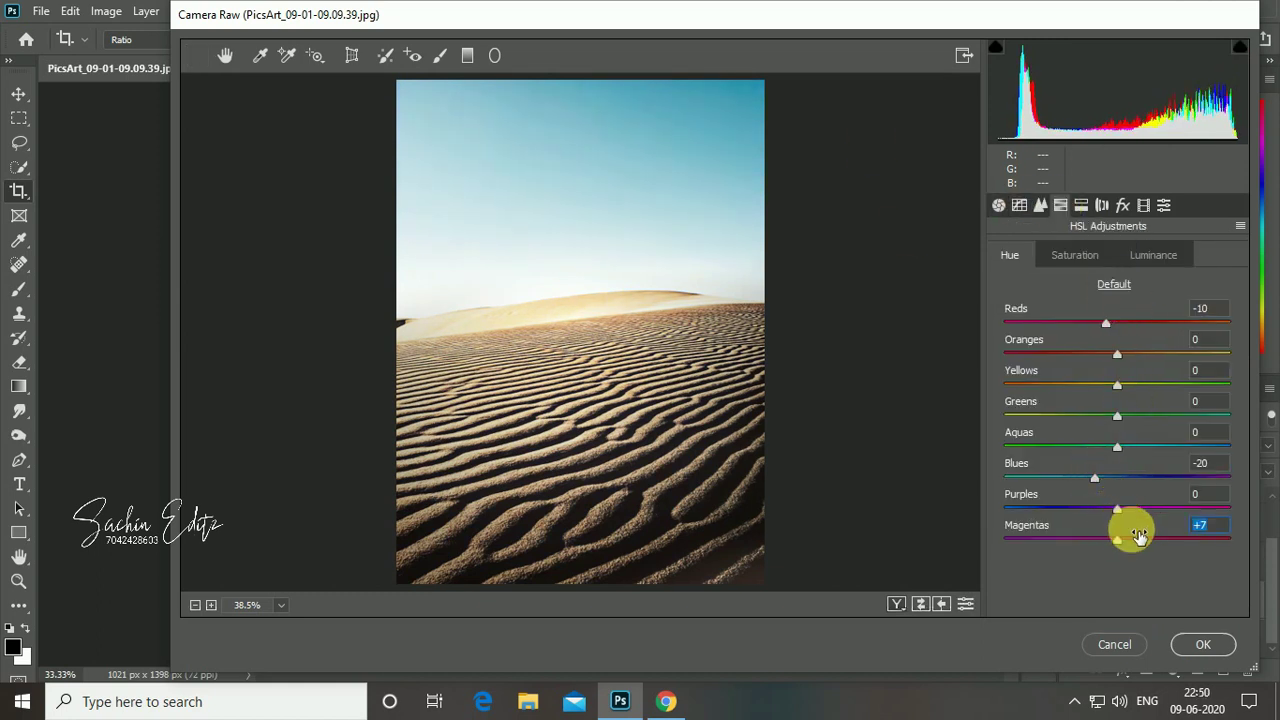
pyautogui.click(1080, 255)
pyautogui.click(1145, 255)
pyautogui.moveTo(1117, 478)
pyautogui.mouseDown()
pyautogui.moveTo(1100, 477)
pyautogui.moveTo(1140, 447)
pyautogui.moveTo(1110, 413)
pyautogui.moveTo(1109, 385)
pyautogui.mouseUp()
# Tweak red and green primaries, raise Blue Primary saturation to +14, and apply the grade.
pyautogui.click(1101, 205)
pyautogui.click(1122, 205)
pyautogui.click(1143, 205)
pyautogui.moveTo(1117, 501); pyautogui.dragTo(1123, 501)
pyautogui.moveTo(1117, 588); pyautogui.dragTo(1133, 588)
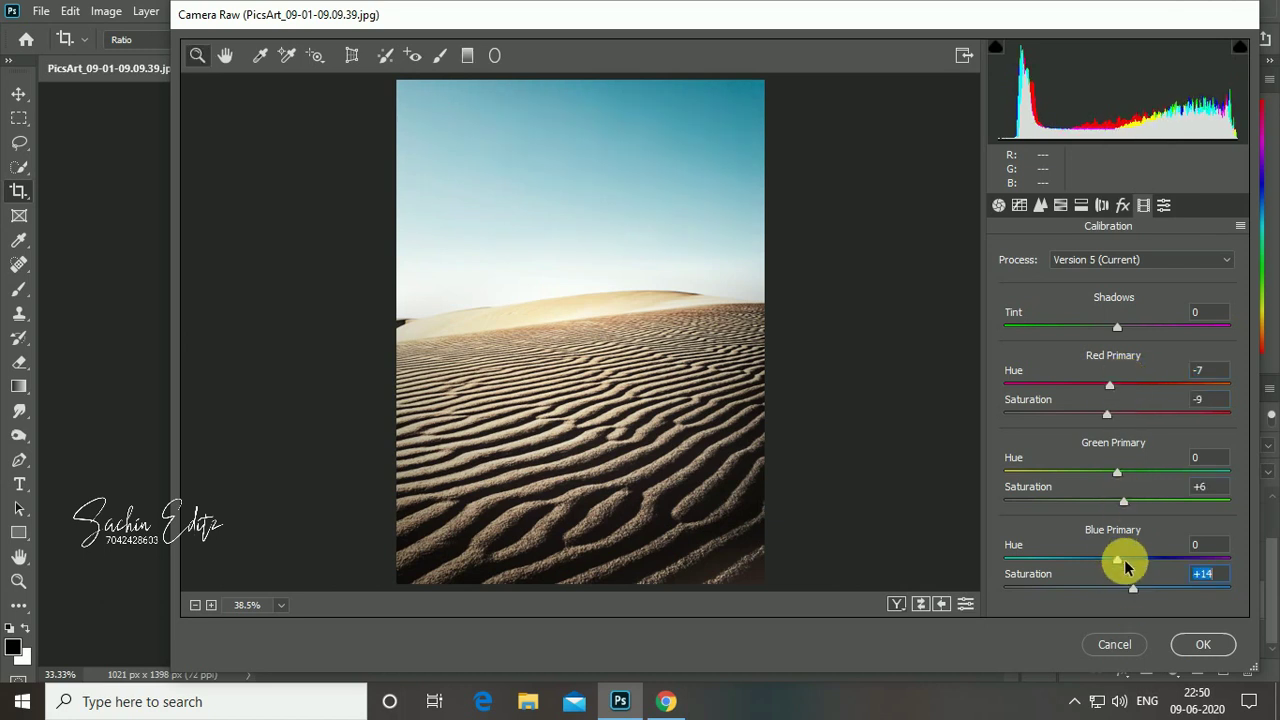
pyautogui.press('Return')
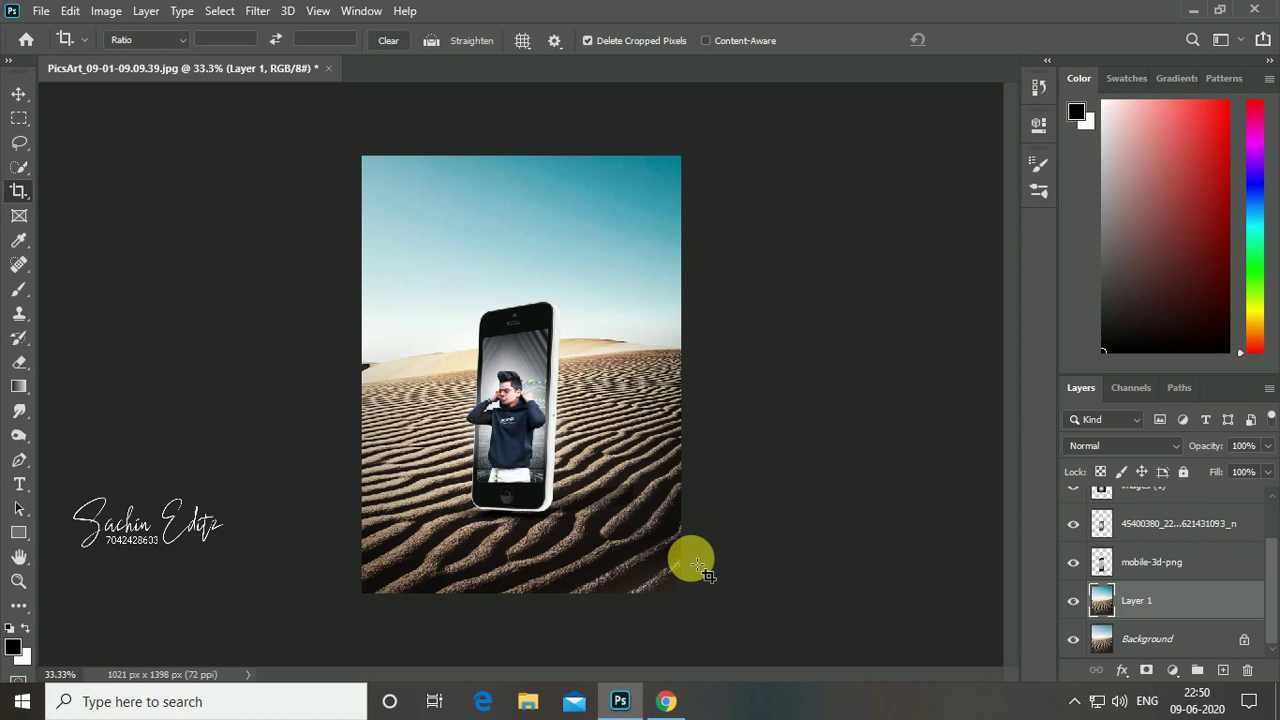
# Trim sky and foreground sand, cropping the canvas to 1021 × 1222 px.
pyautogui.hotkey('ctrl', '+')
pyautogui.hotkey('ctrl', '+')
pyautogui.hotkey('ctrl', '-')
pyautogui.hotkey('ctrl', '-')
pyautogui.hotkey('ctrl', '+')
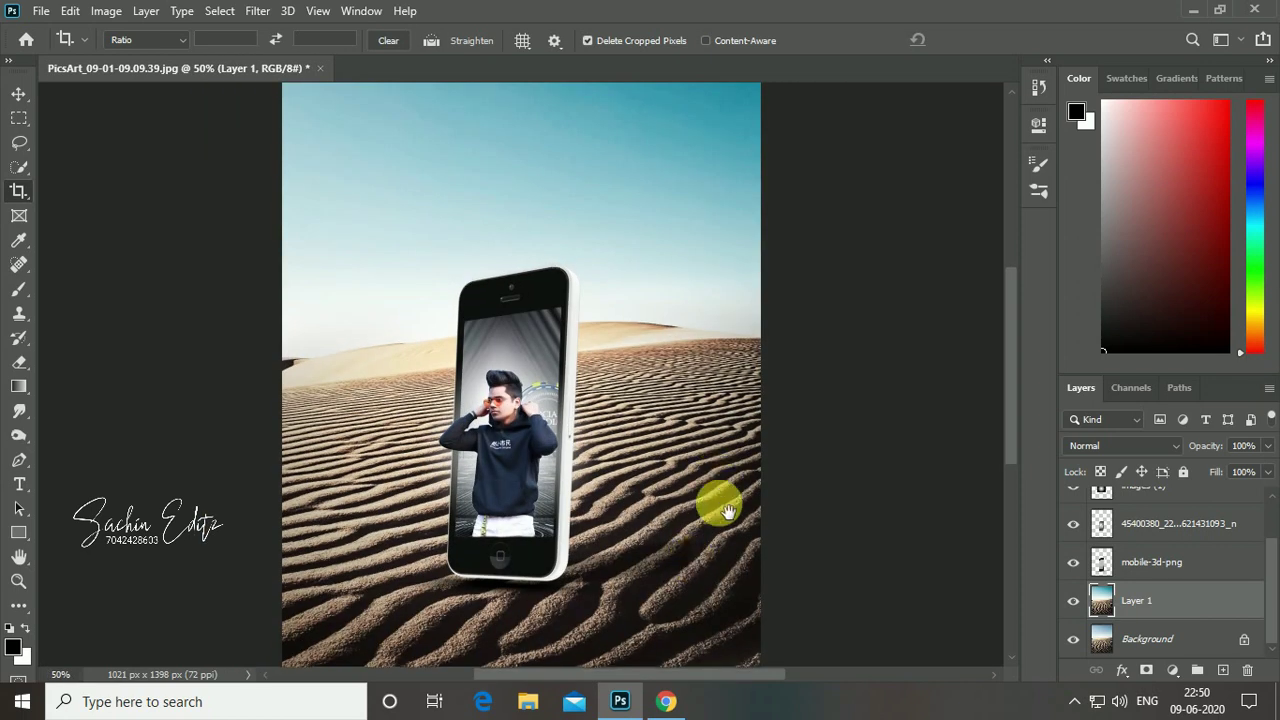
pyautogui.scroll(3, 714, 443)
pyautogui.click(480, 212)
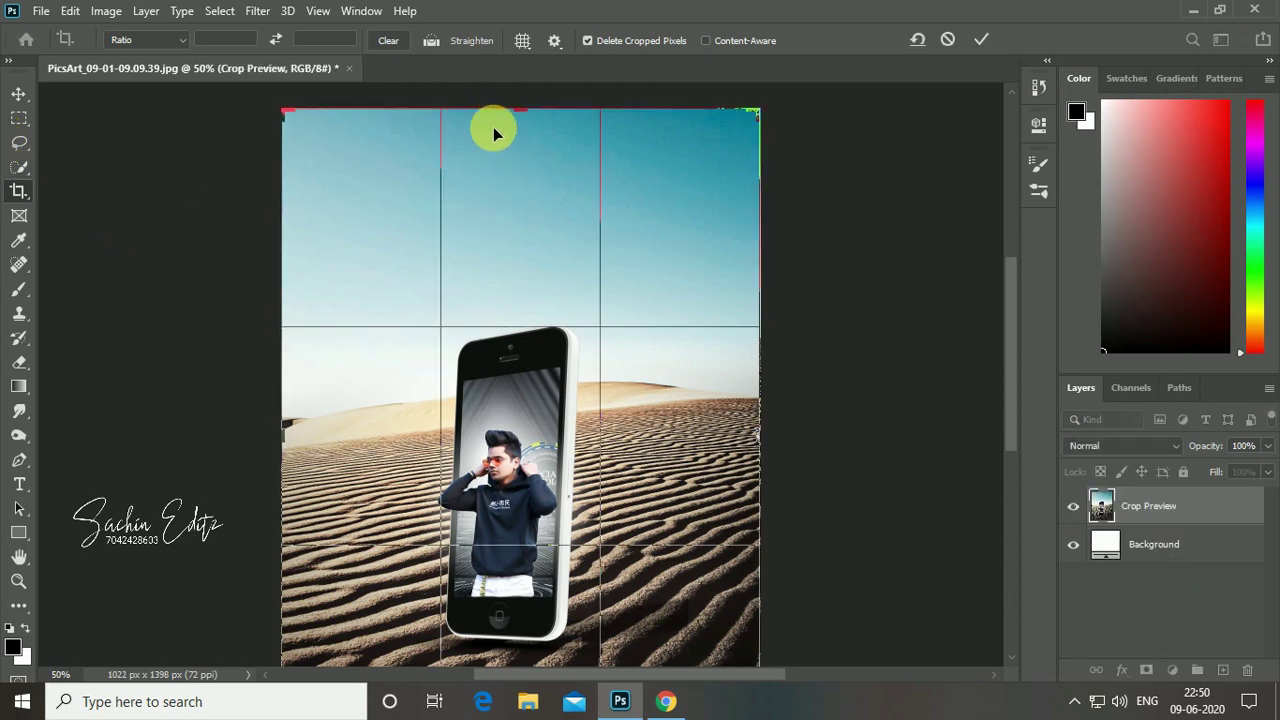
pyautogui.moveTo(520, 104); pyautogui.dragTo(522, 136)
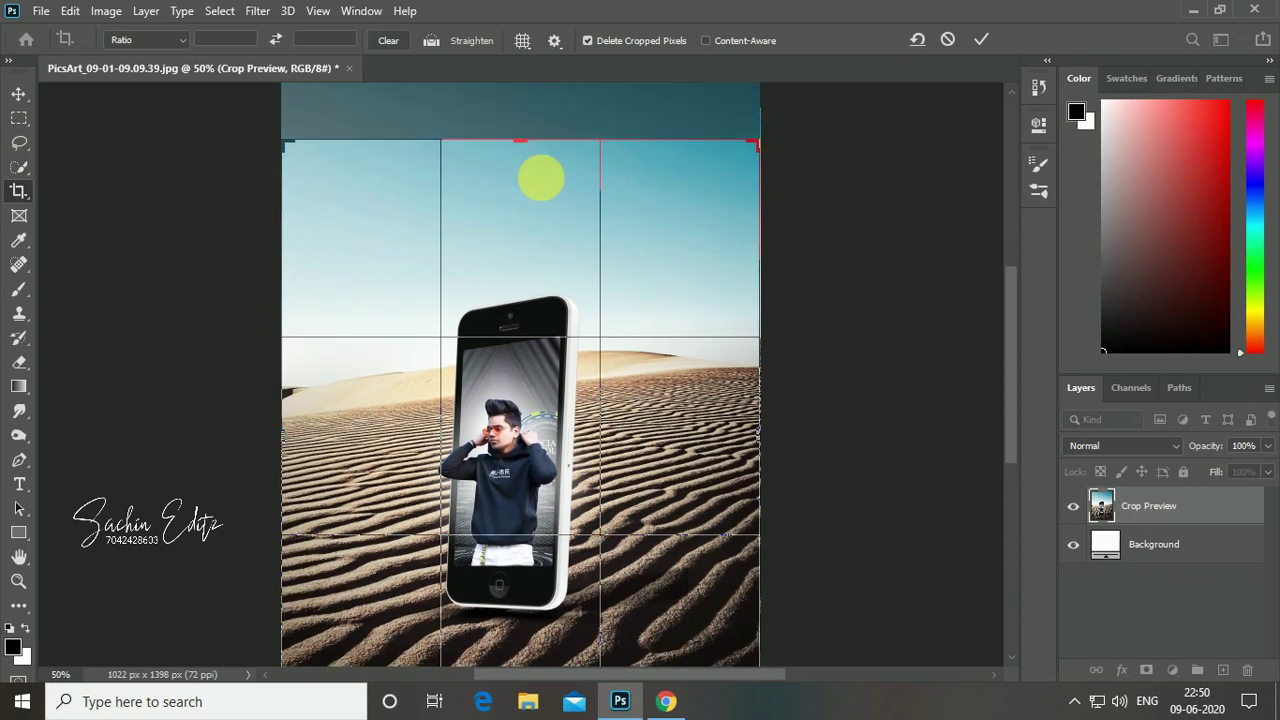
pyautogui.moveTo(849, 491); pyautogui.dragTo(862, 338)
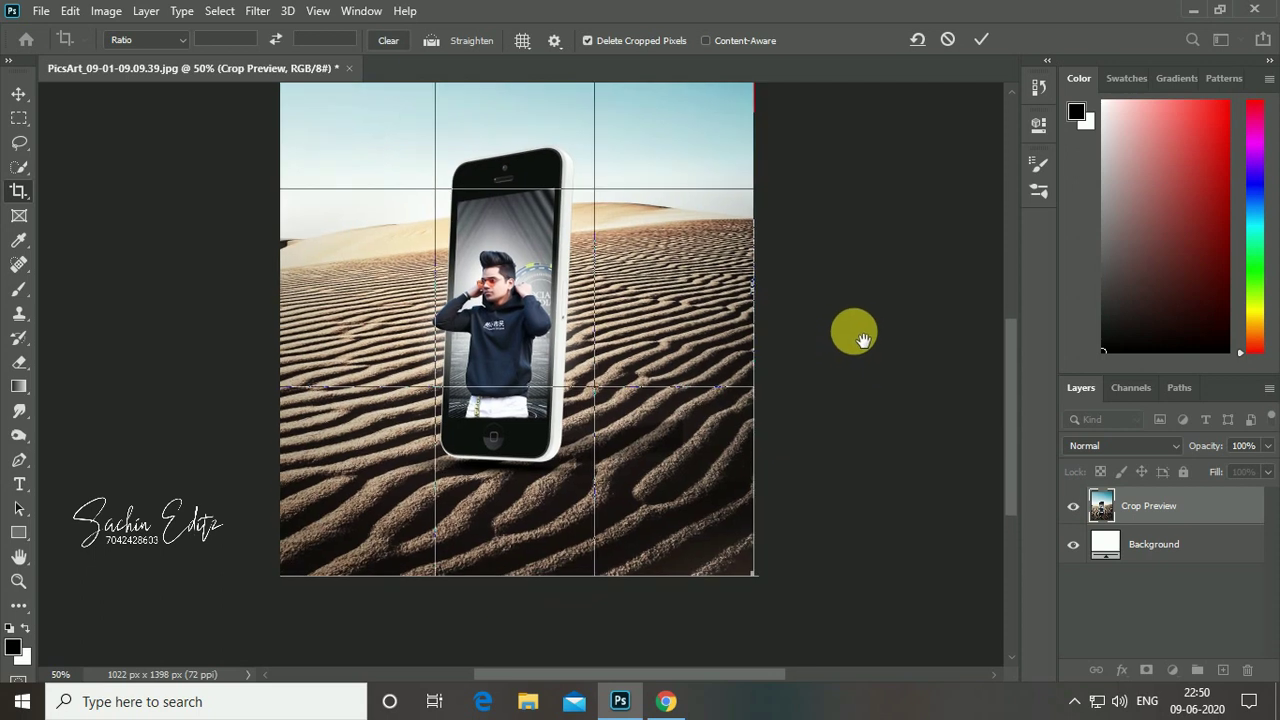
pyautogui.moveTo(510, 568); pyautogui.dragTo(508, 552)
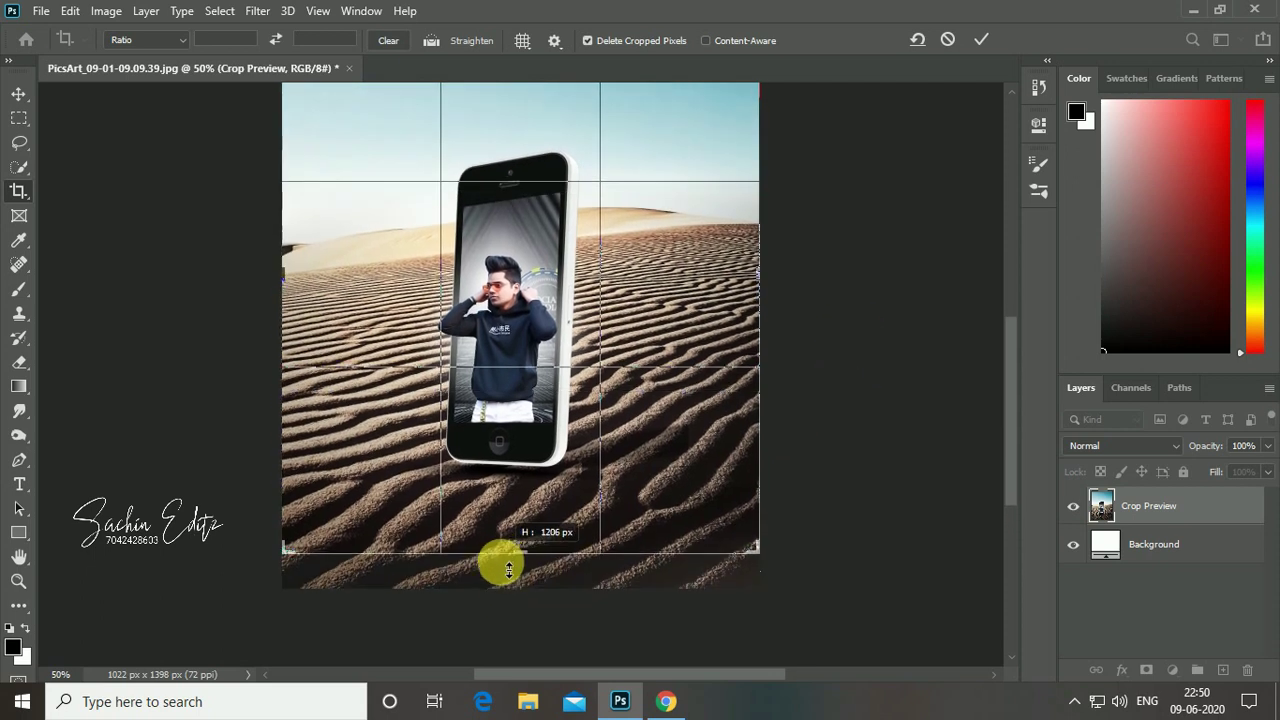
pyautogui.click(986, 40)
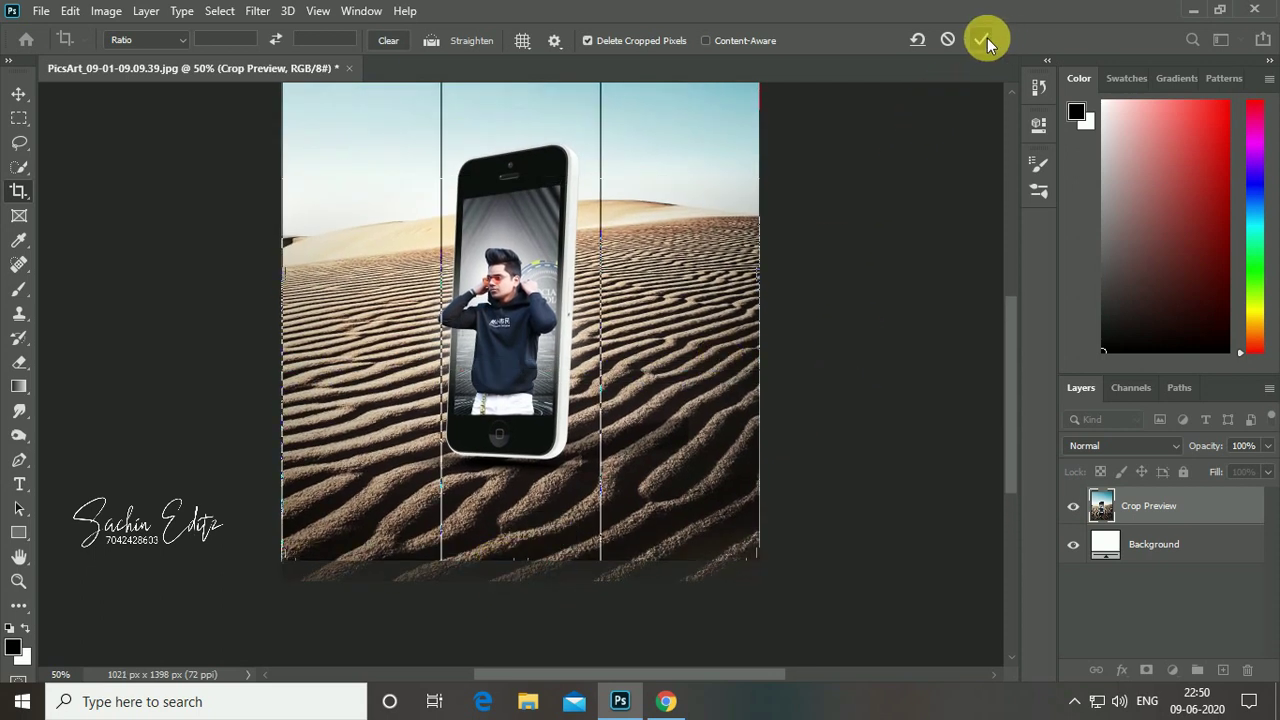
pyautogui.hotkey('ctrl', '-')
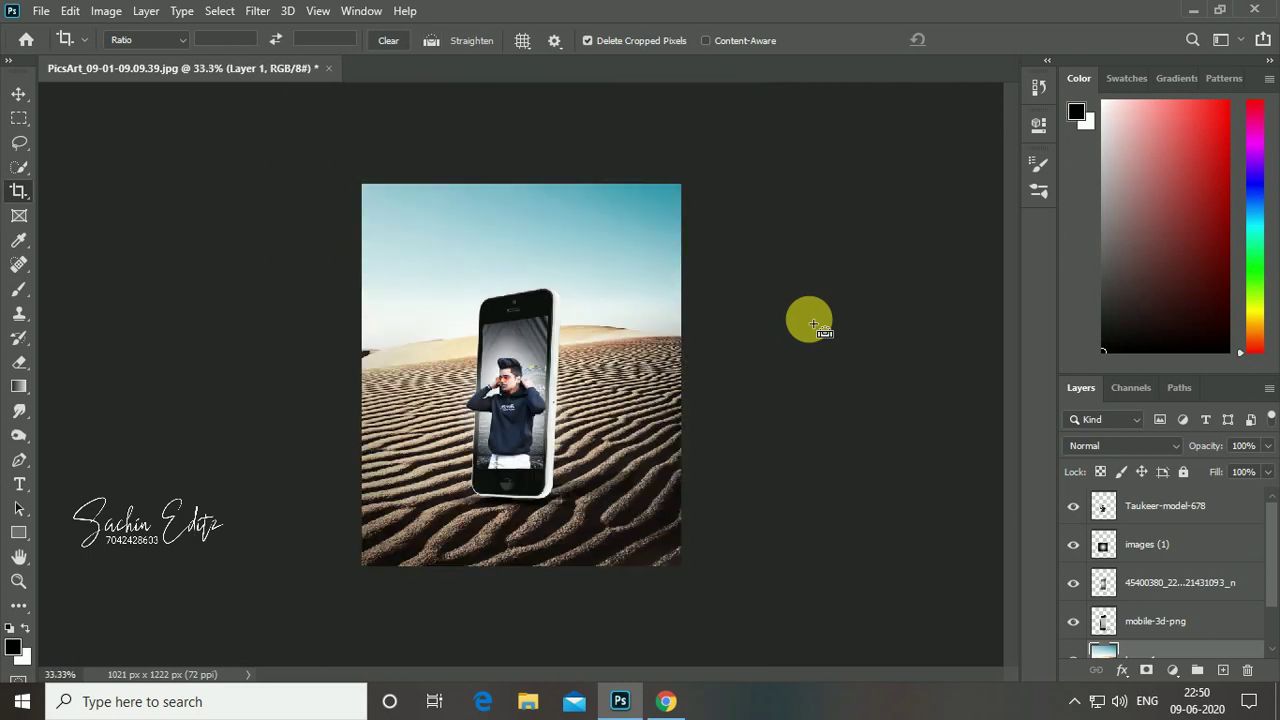
pyautogui.hotkey('ctrl', '+')
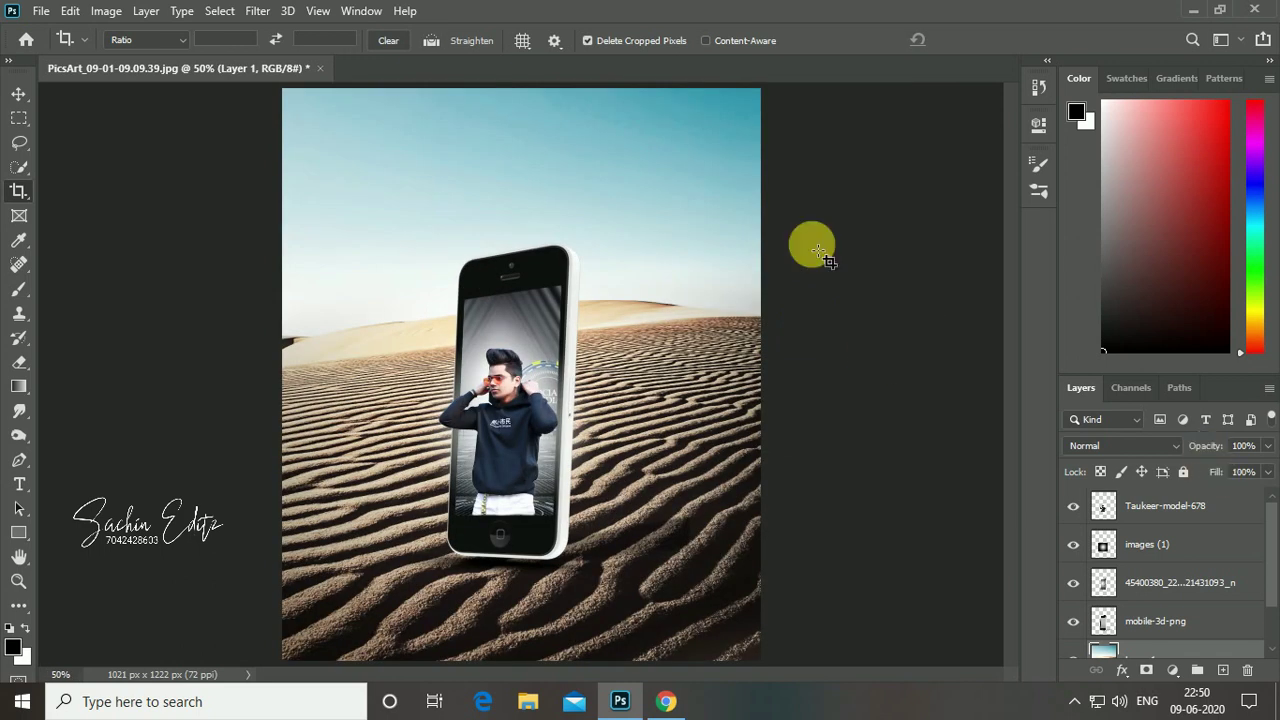
# Start a Tilt-Shift blur and move its sharp focus band down to the phone's base.
pyautogui.click(287, 10)
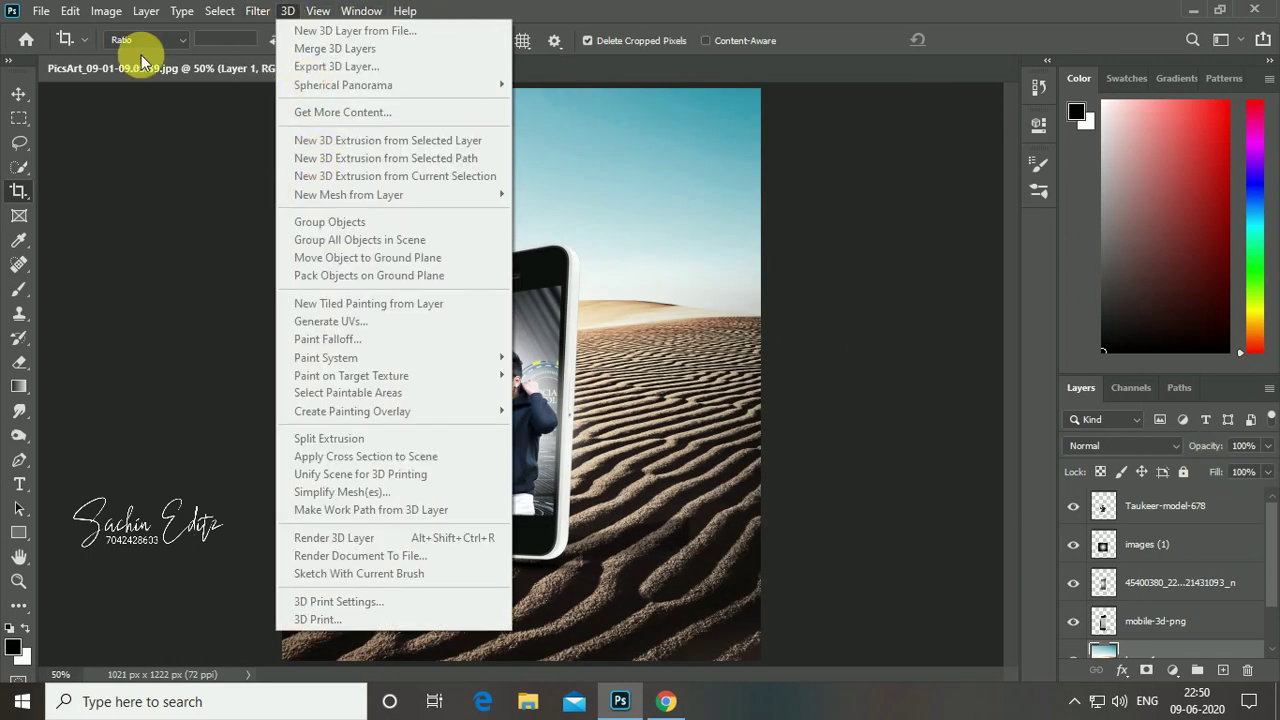
pyautogui.moveTo(287, 240)
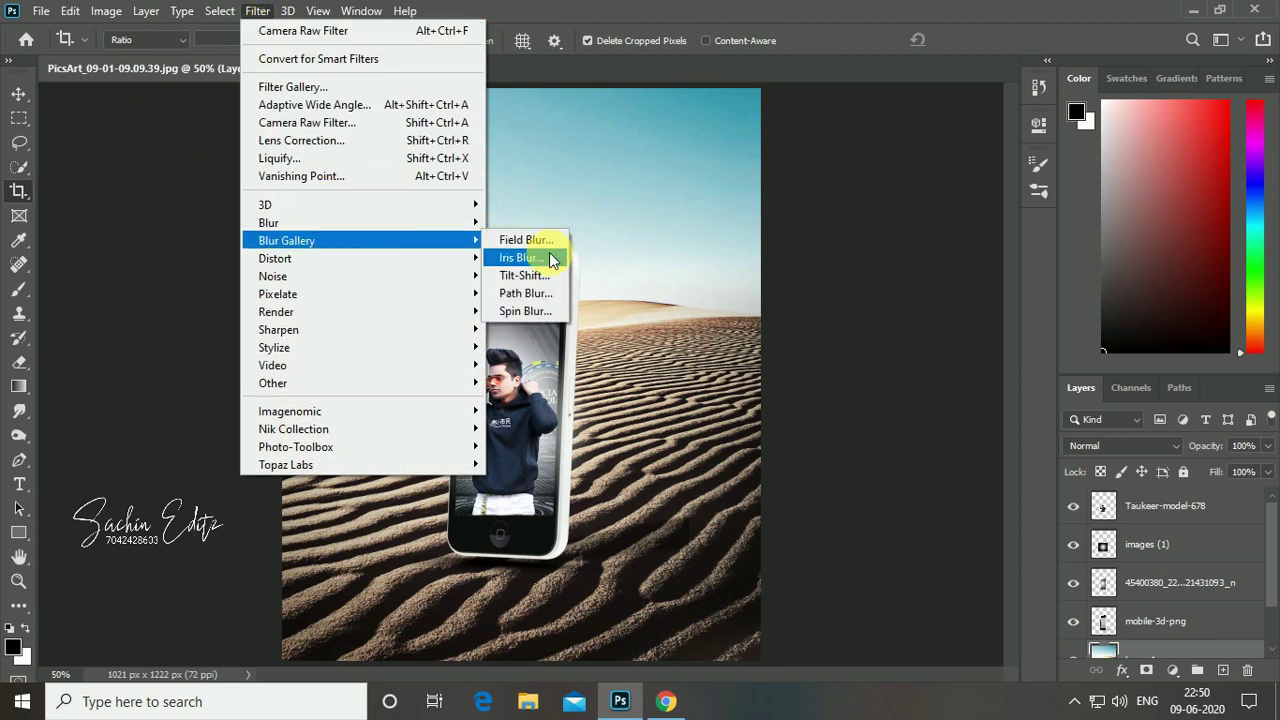
pyautogui.click(532, 276)
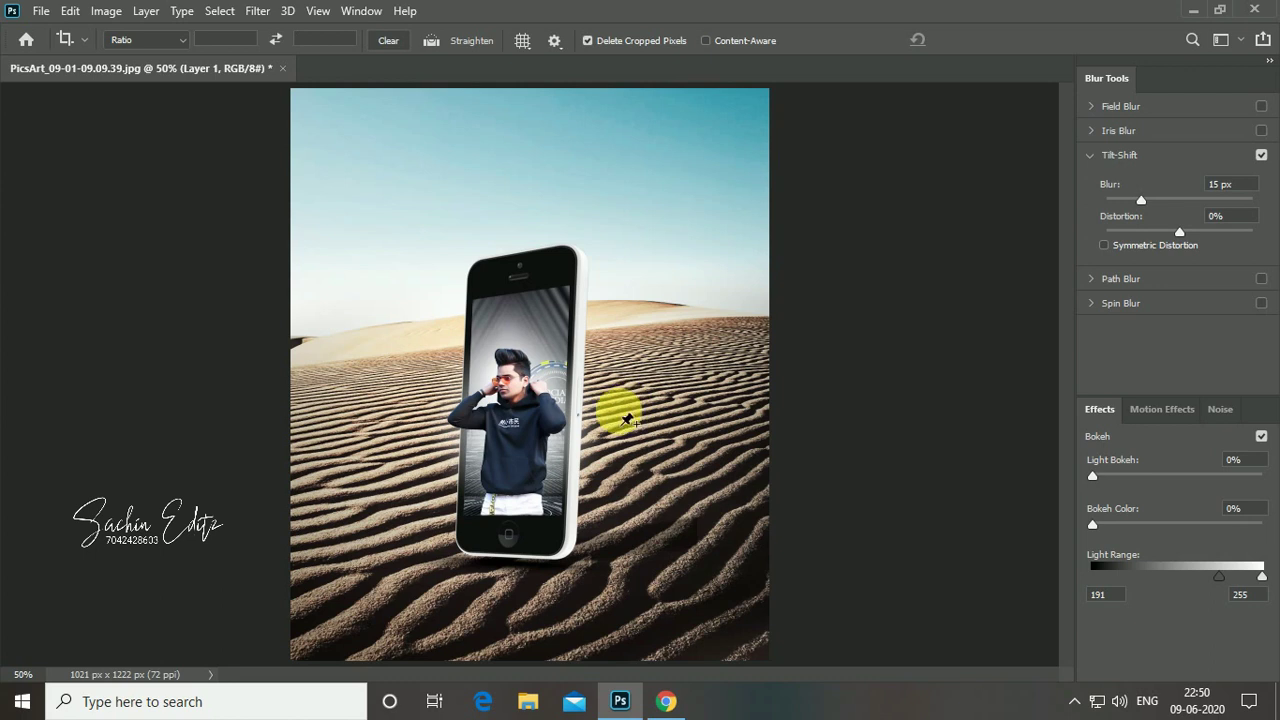
pyautogui.hotkey('ctrl', '-')
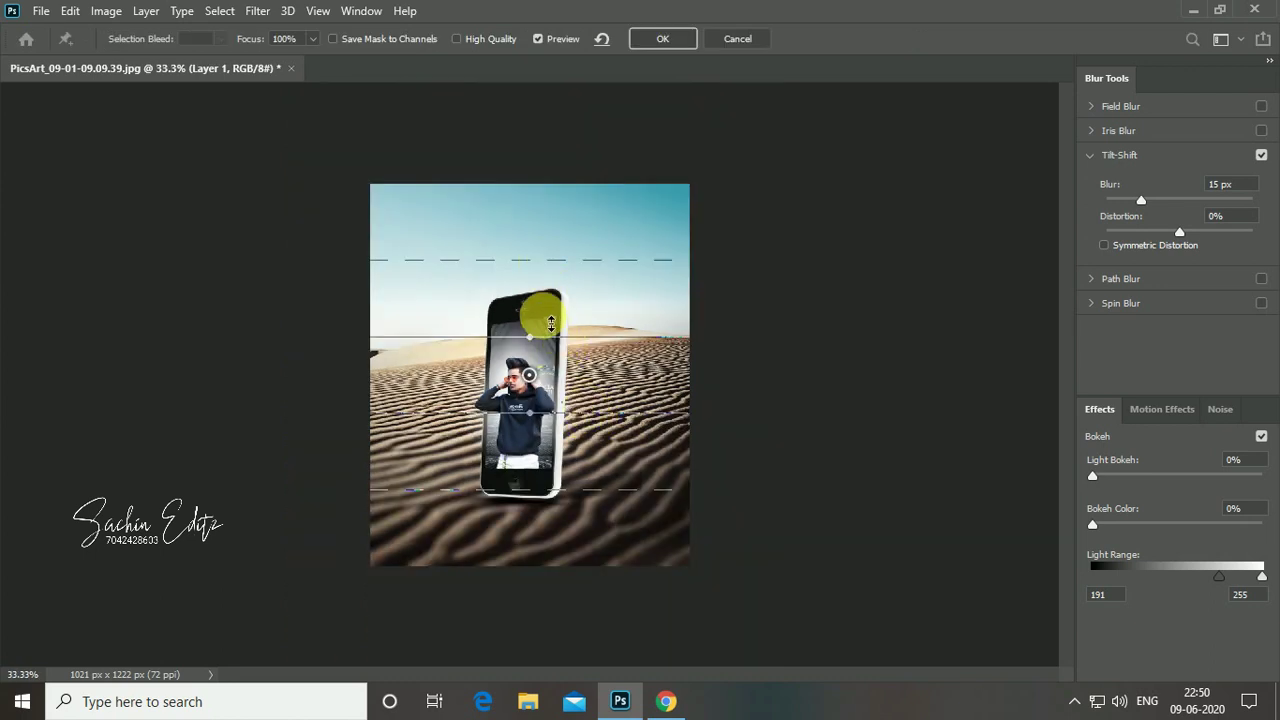
pyautogui.moveTo(545, 258)
pyautogui.mouseDown()
pyautogui.moveTo(531, 309)
pyautogui.moveTo(540, 382)
pyautogui.mouseUp()
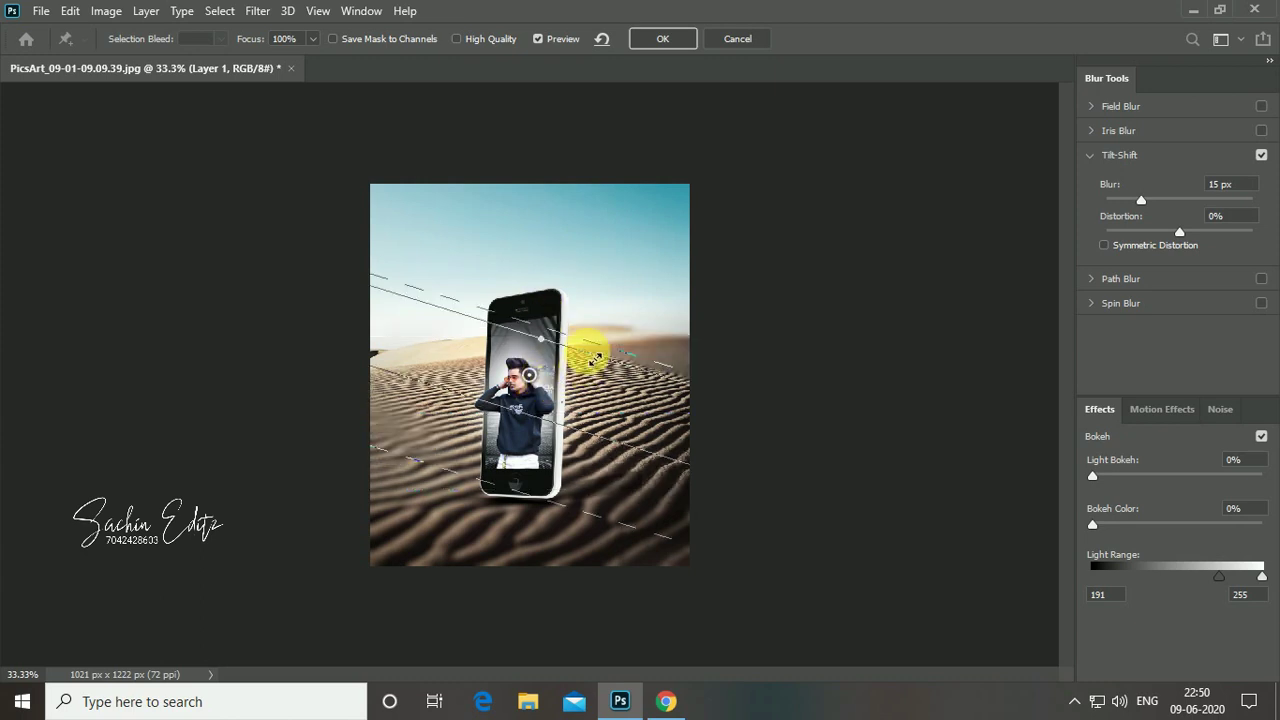
pyautogui.moveTo(614, 344); pyautogui.dragTo(614, 343)
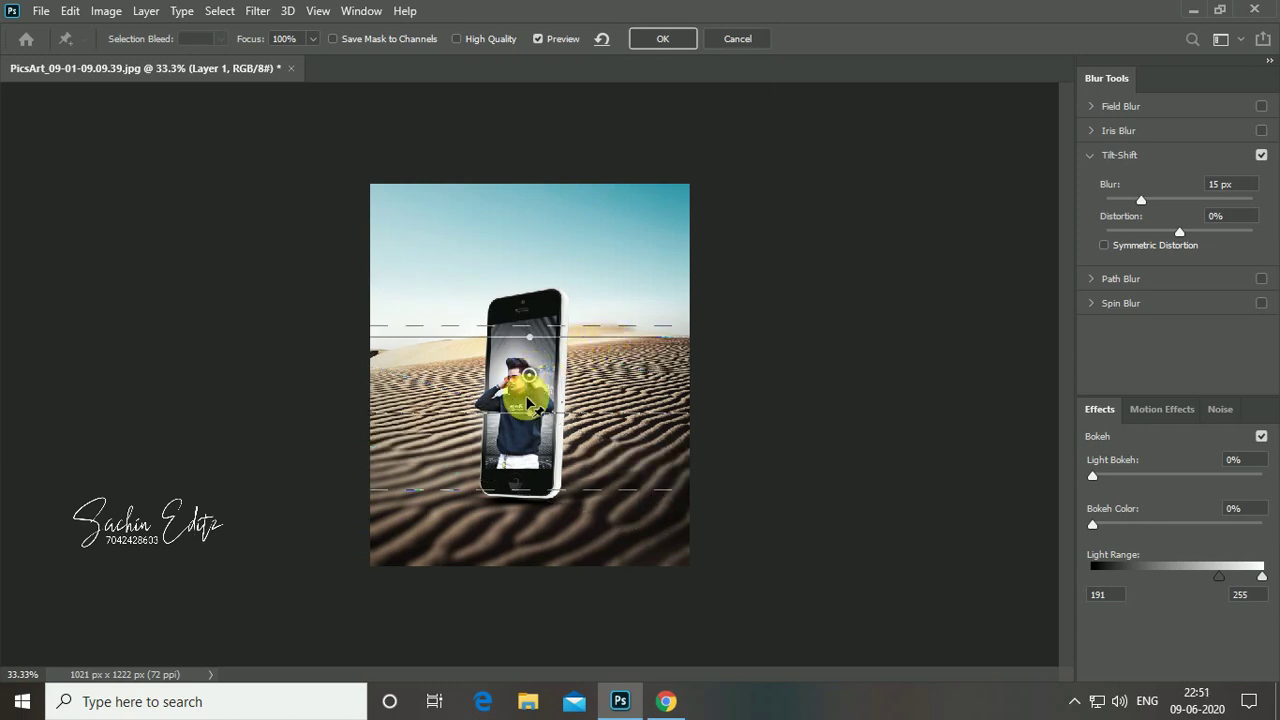
pyautogui.moveTo(524, 391); pyautogui.dragTo(527, 466)
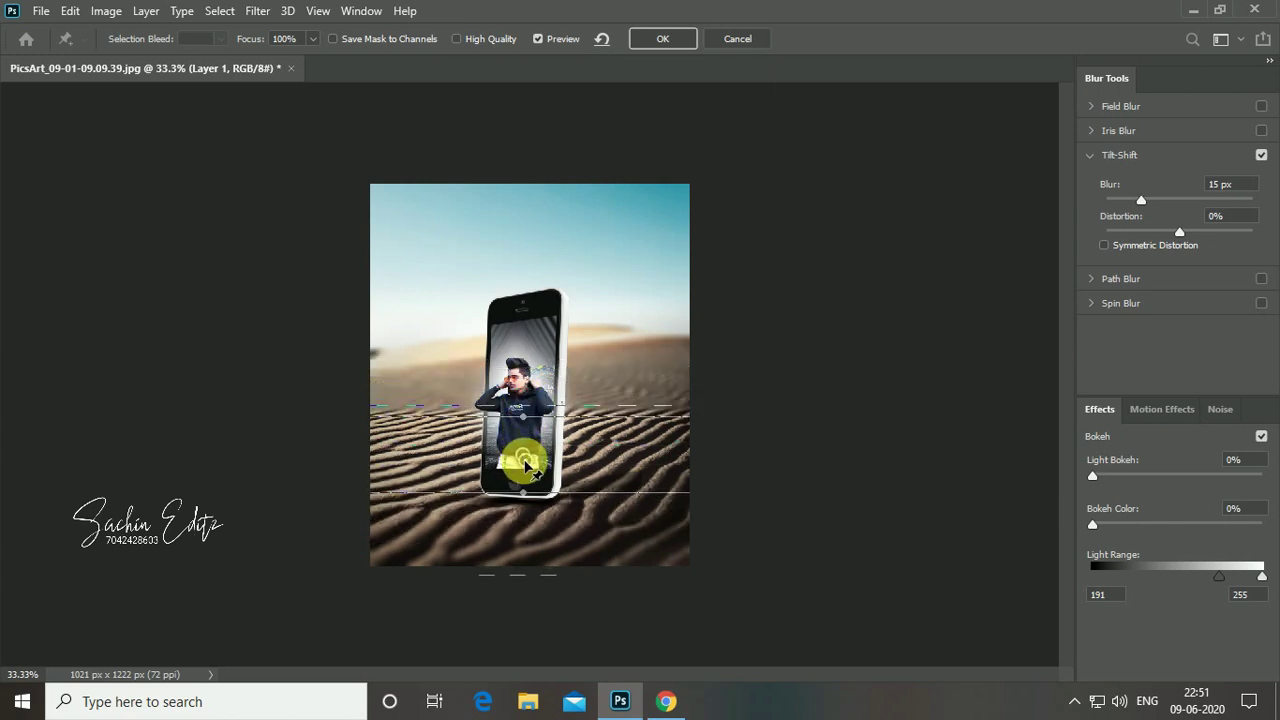
pyautogui.moveTo(533, 482)
pyautogui.mouseDown()
pyautogui.moveTo(522, 567)
pyautogui.moveTo(546, 487)
pyautogui.mouseUp()
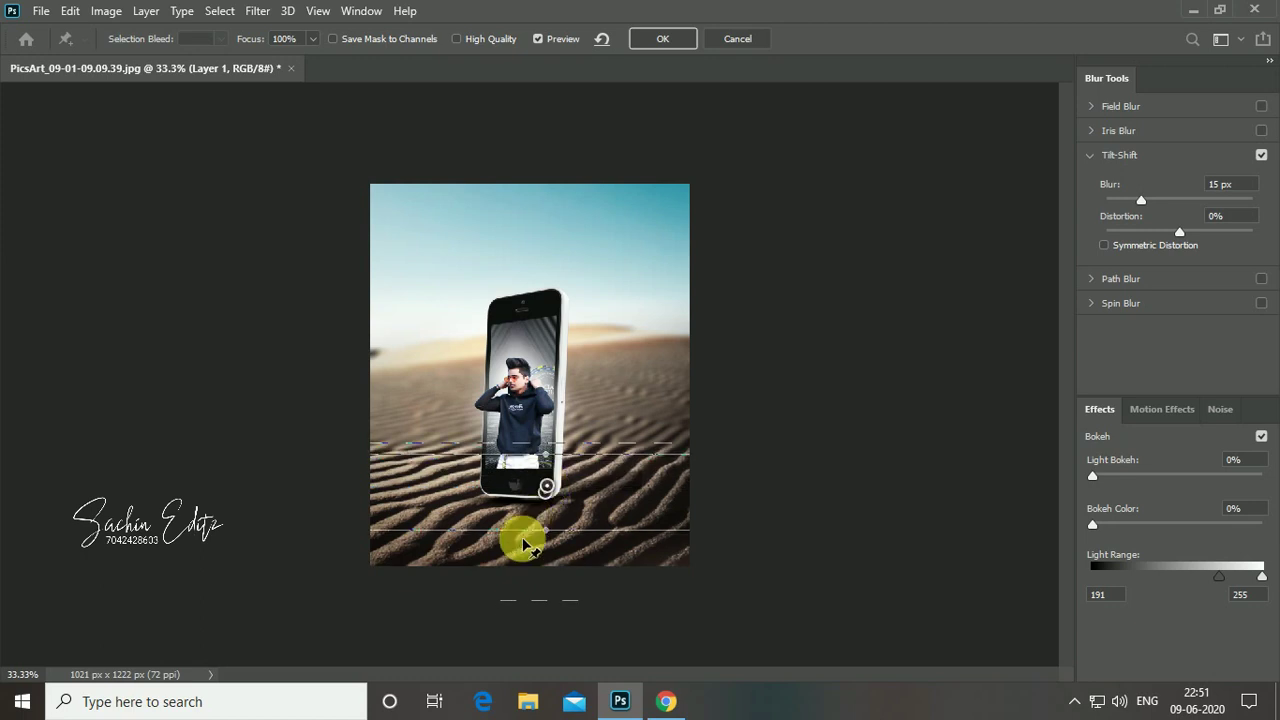
# Adjust the lower transition, set Light Bokeh to 14%, and apply the 10 px blur.
pyautogui.moveTo(547, 596); pyautogui.dragTo(554, 597)
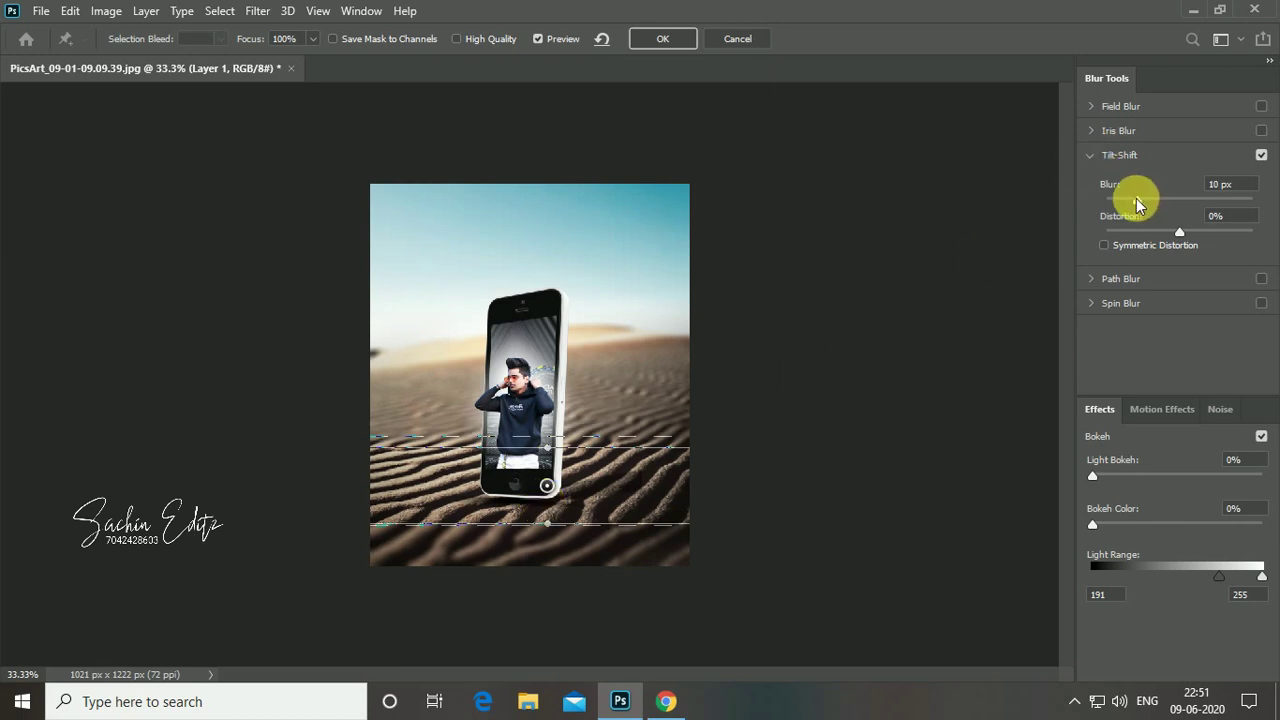
pyautogui.click(1146, 474)
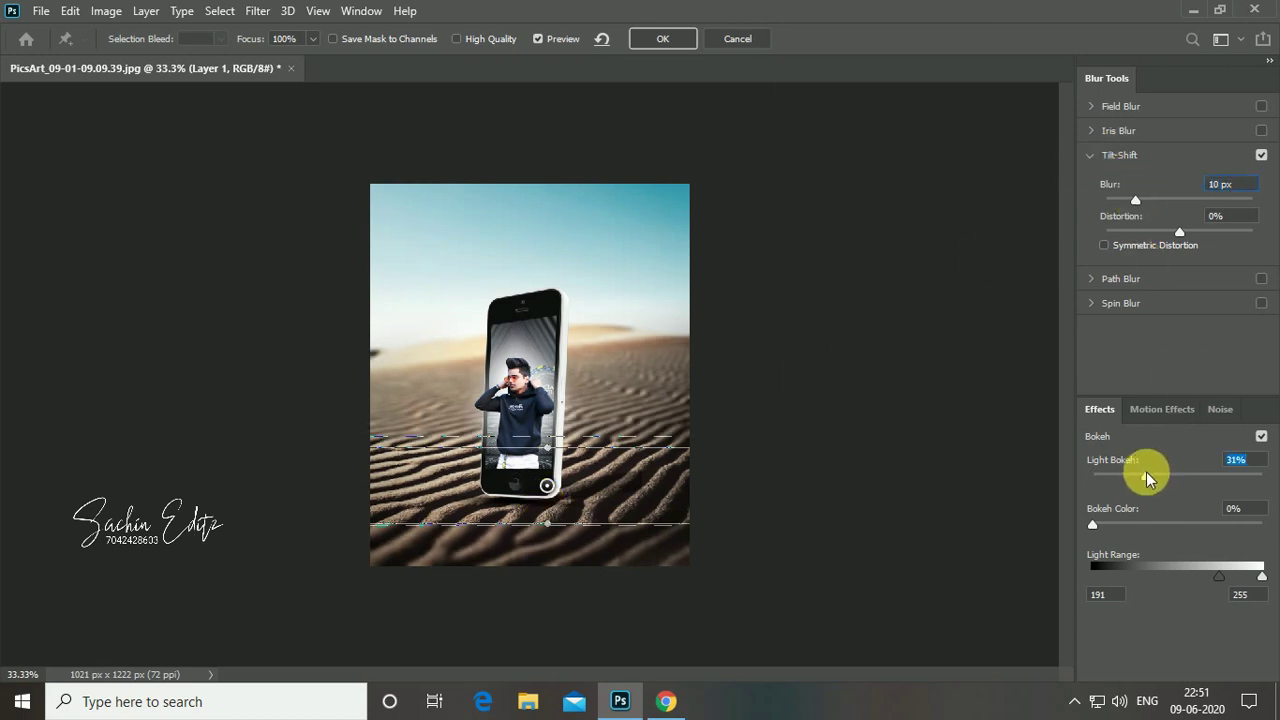
pyautogui.moveTo(1140, 476); pyautogui.dragTo(1117, 477)
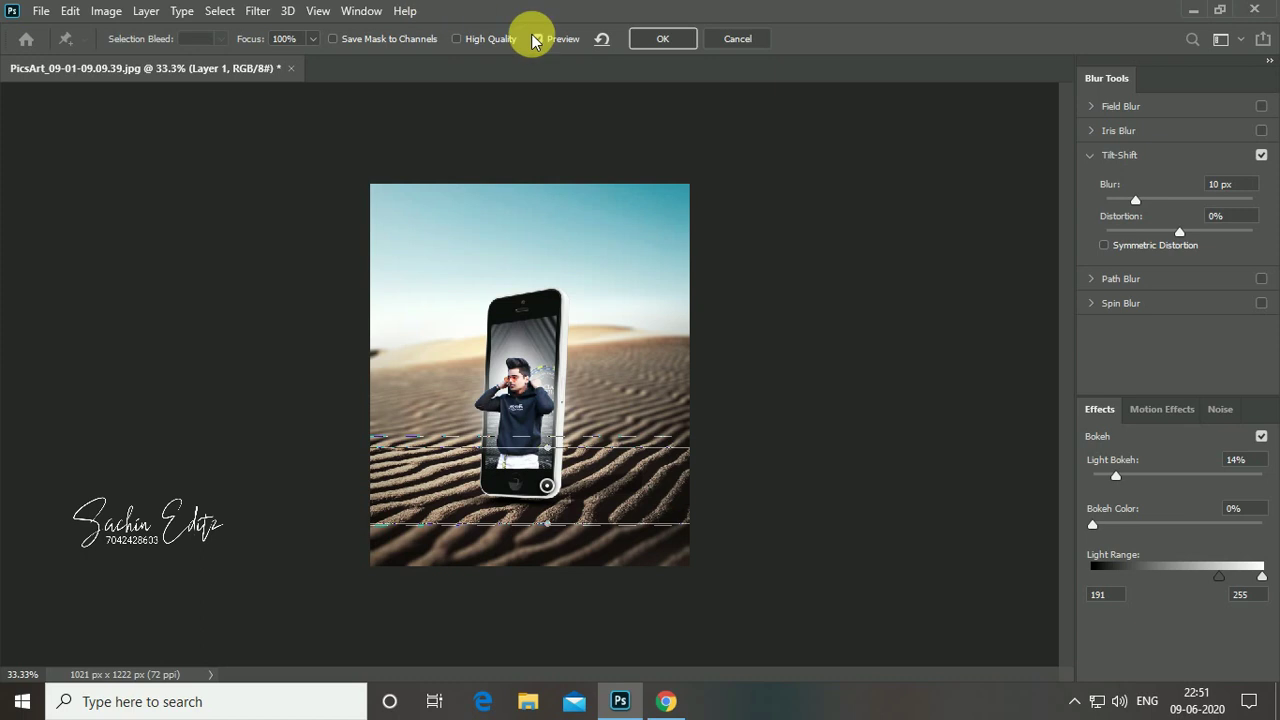
pyautogui.click(648, 38)
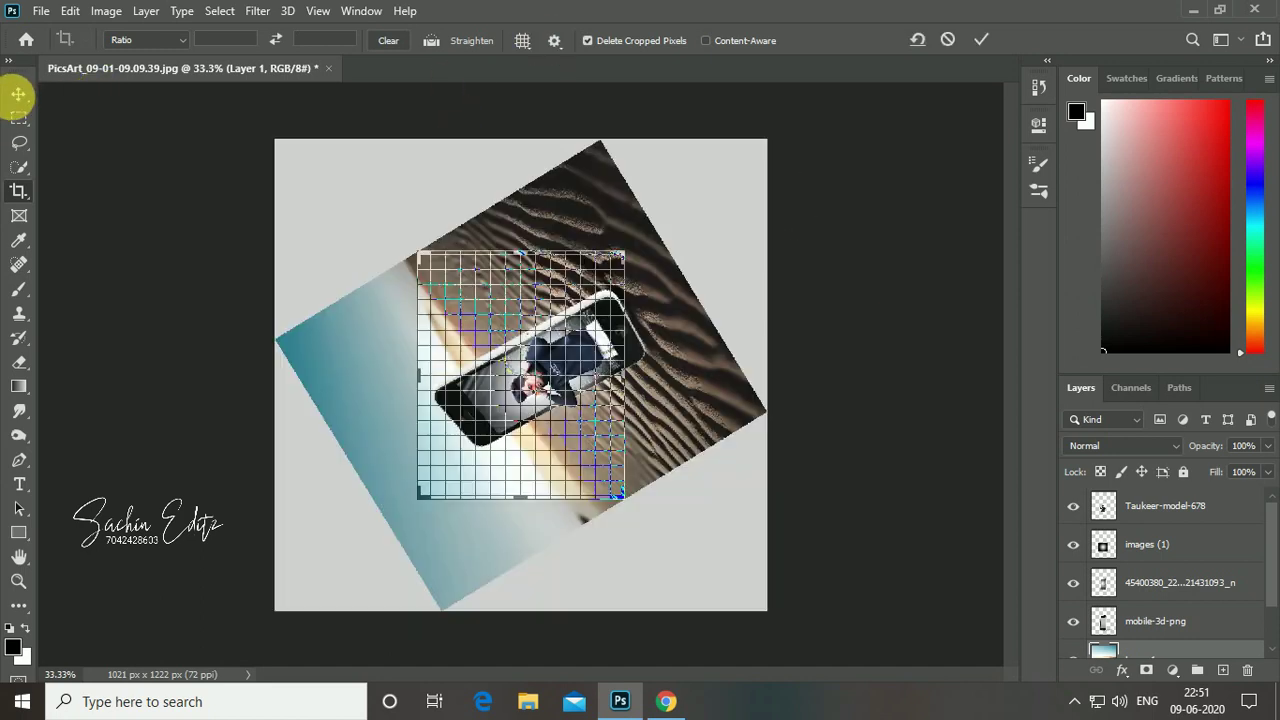
# Cancel the rotated crop, switch to the Move tool, and zoom to 50%.
pyautogui.click(949, 41)
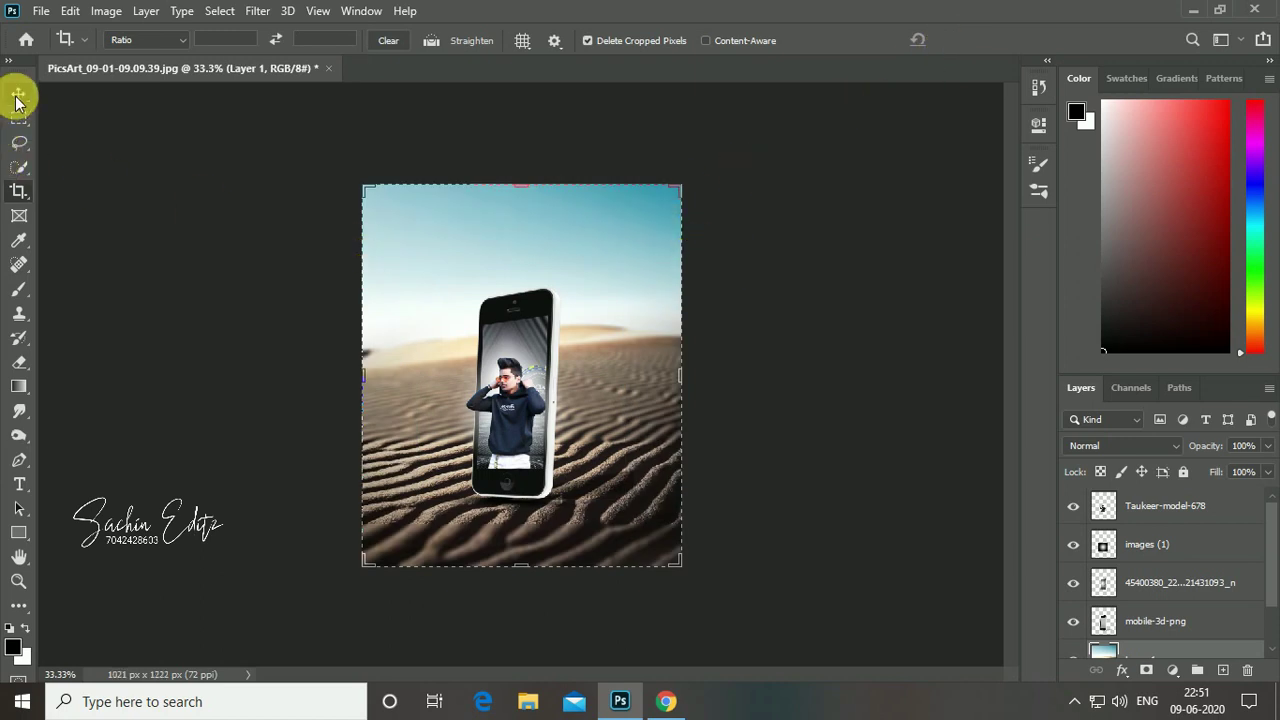
pyautogui.press('v')
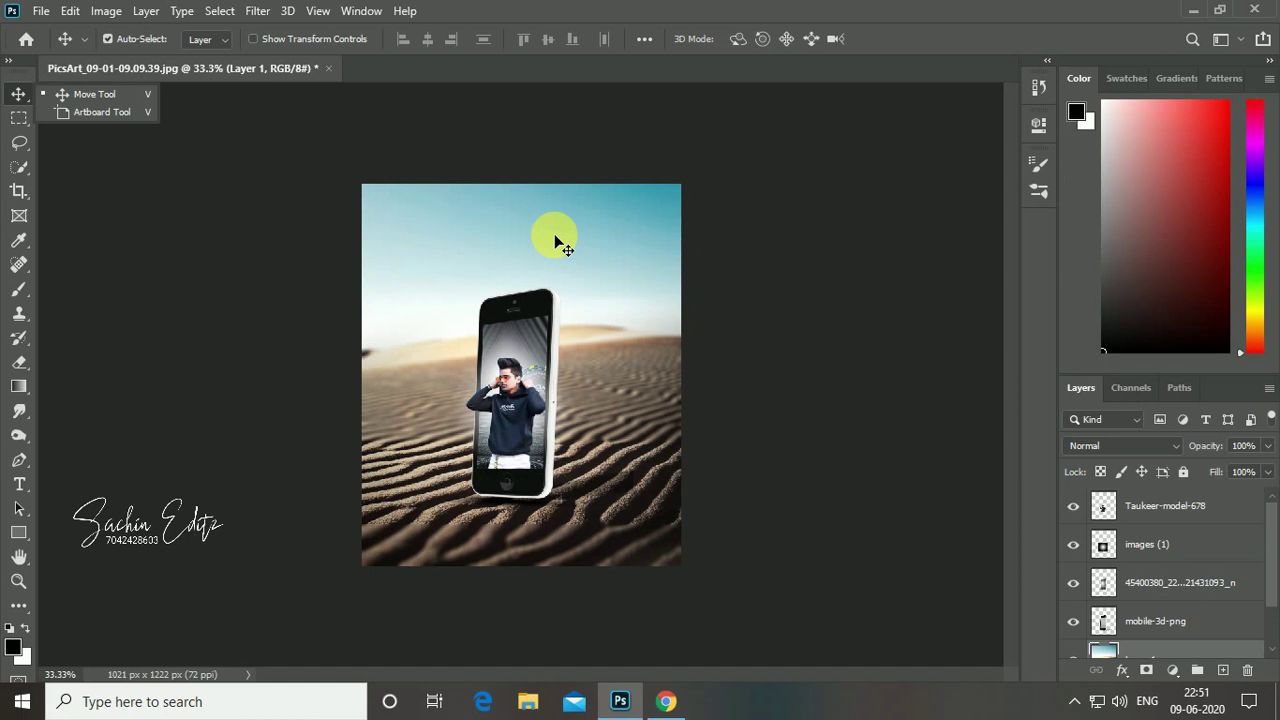
pyautogui.hotkey('ctrl', '+')
pyautogui.hotkey('ctrl', '+')
pyautogui.hotkey('ctrl', '-')
pyautogui.hotkey('ctrl', '-')
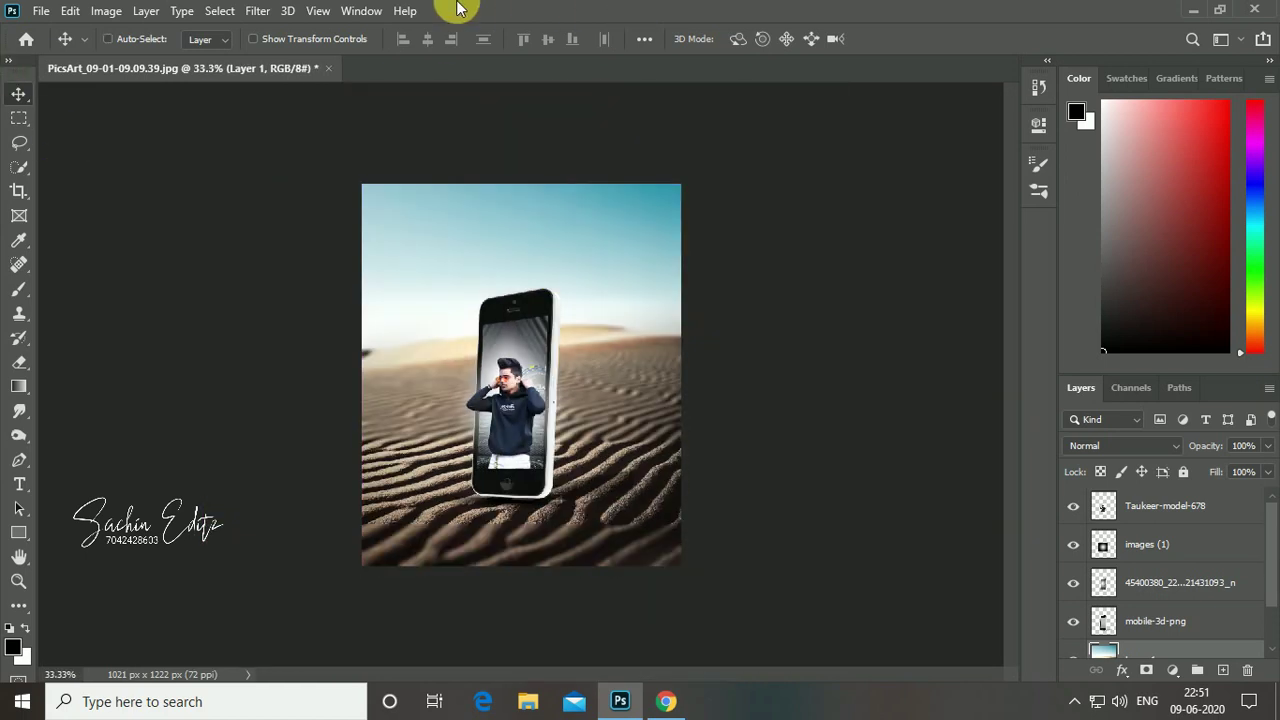
pyautogui.hotkey('ctrl', '+')
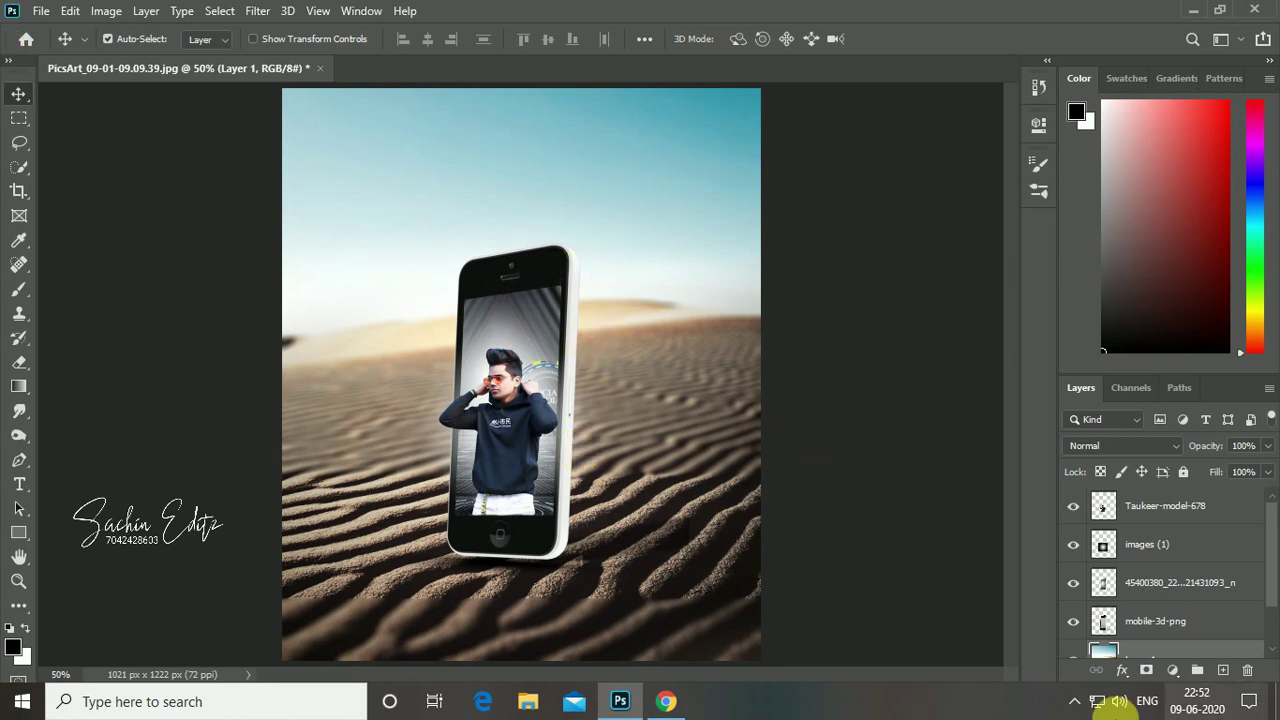
# Add a mask to Layer 1 and paint black across the lower sand with a 175 px brush.
pyautogui.click(1147, 670)
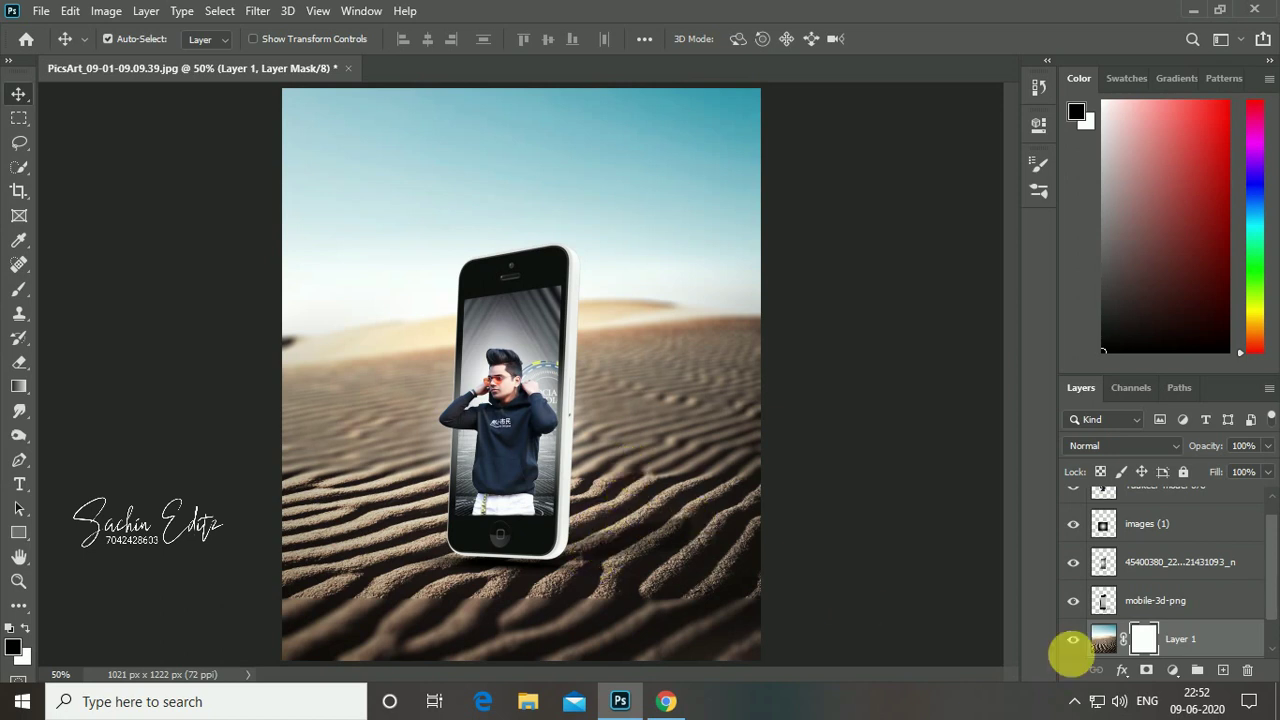
pyautogui.click(20, 289)
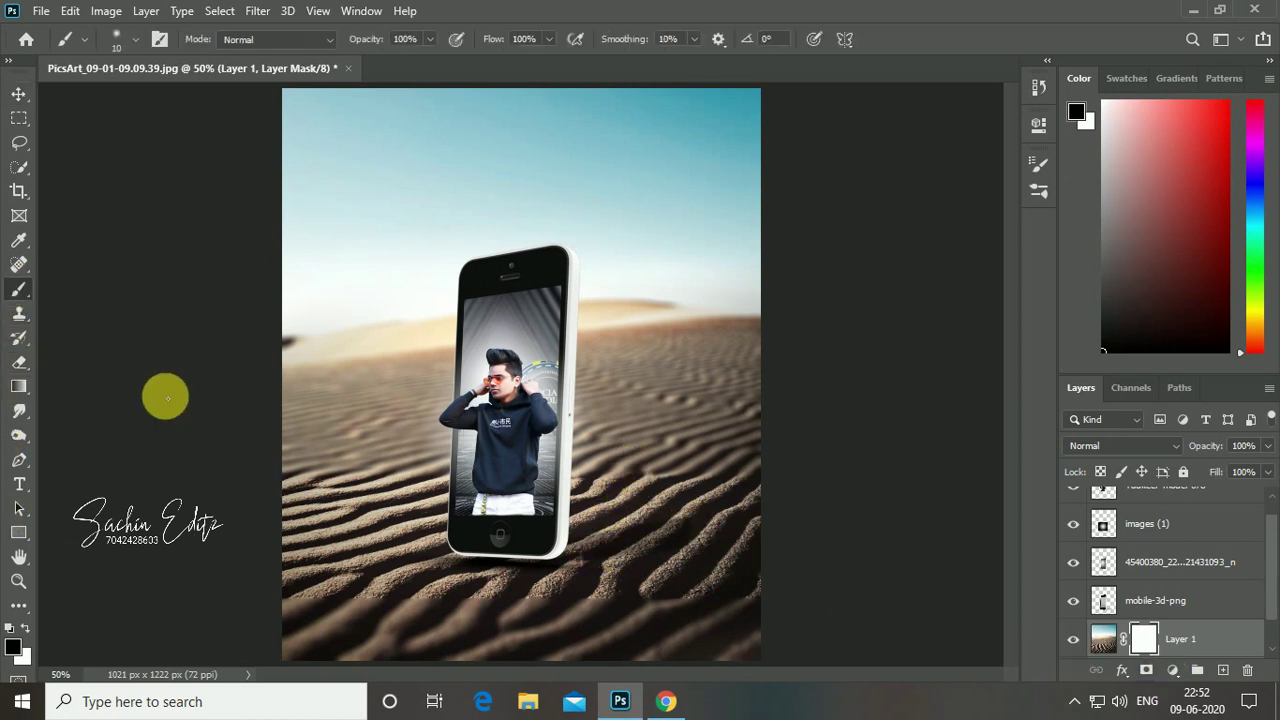
pyautogui.press(']')
pyautogui.press(']')
pyautogui.press(']')
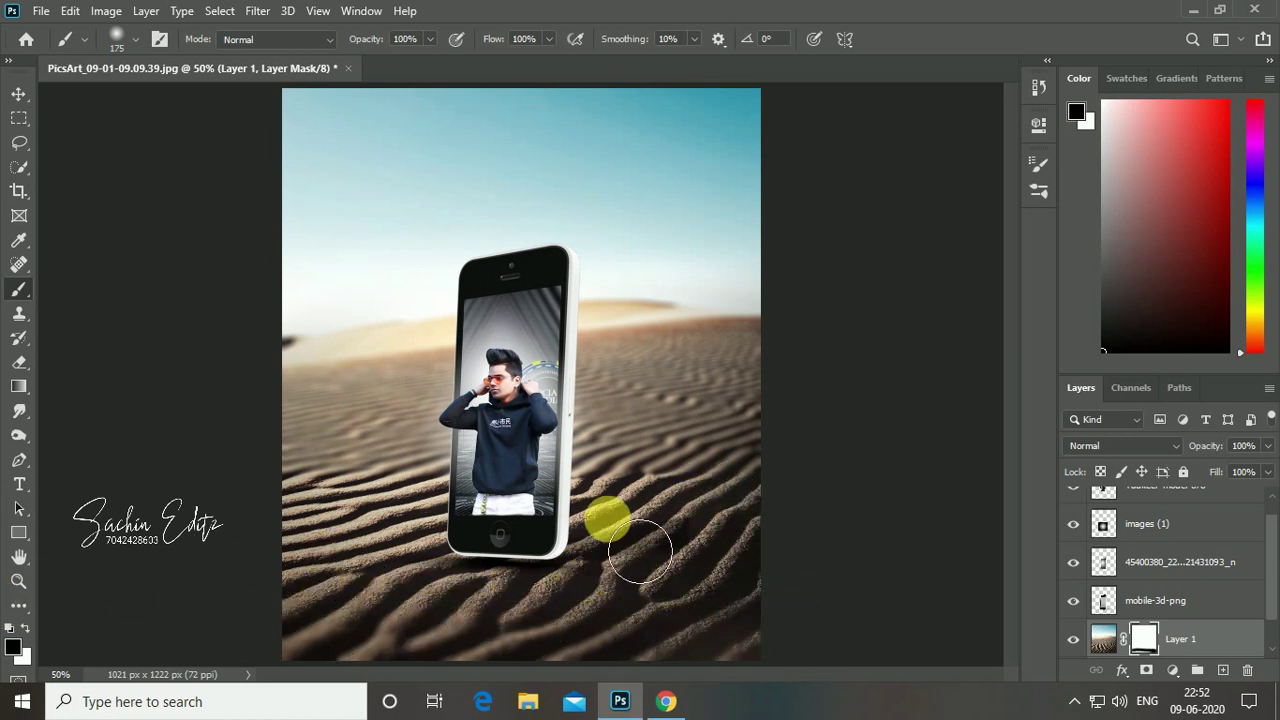
pyautogui.click(556, 490)
pyautogui.moveTo(556, 490); pyautogui.dragTo(363, 491)
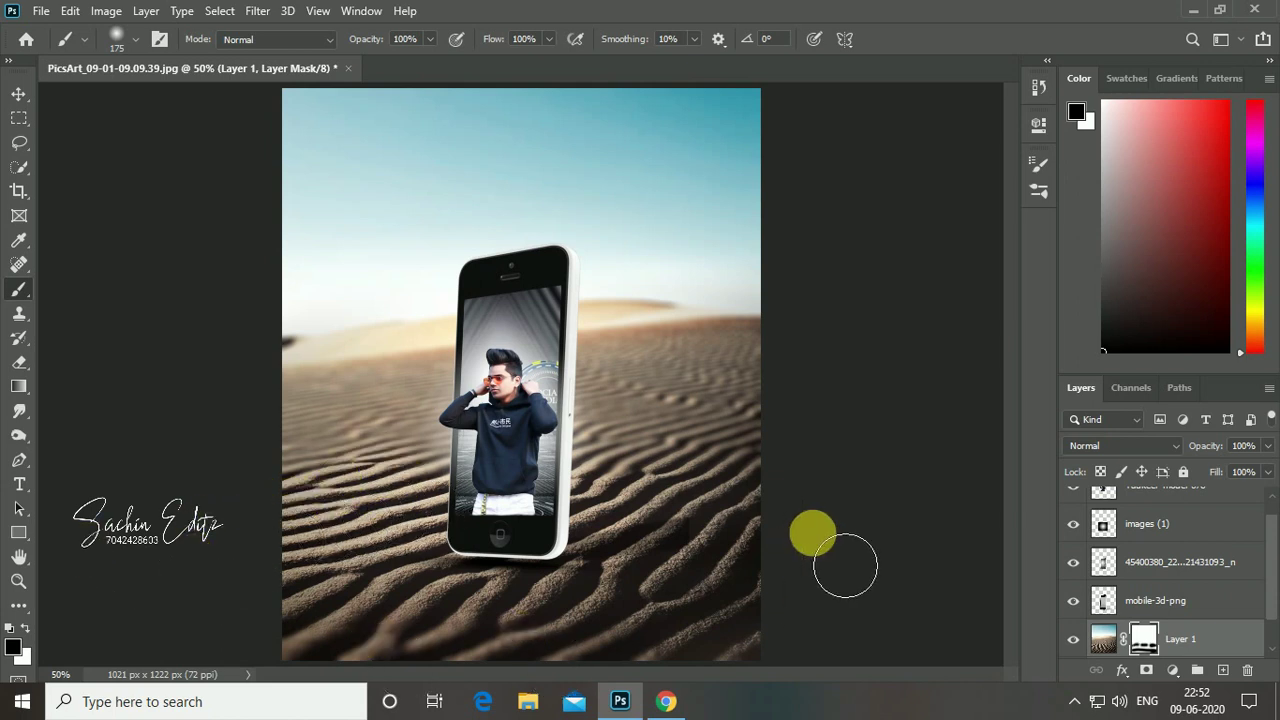
pyautogui.hotkey('ctrl', '-')
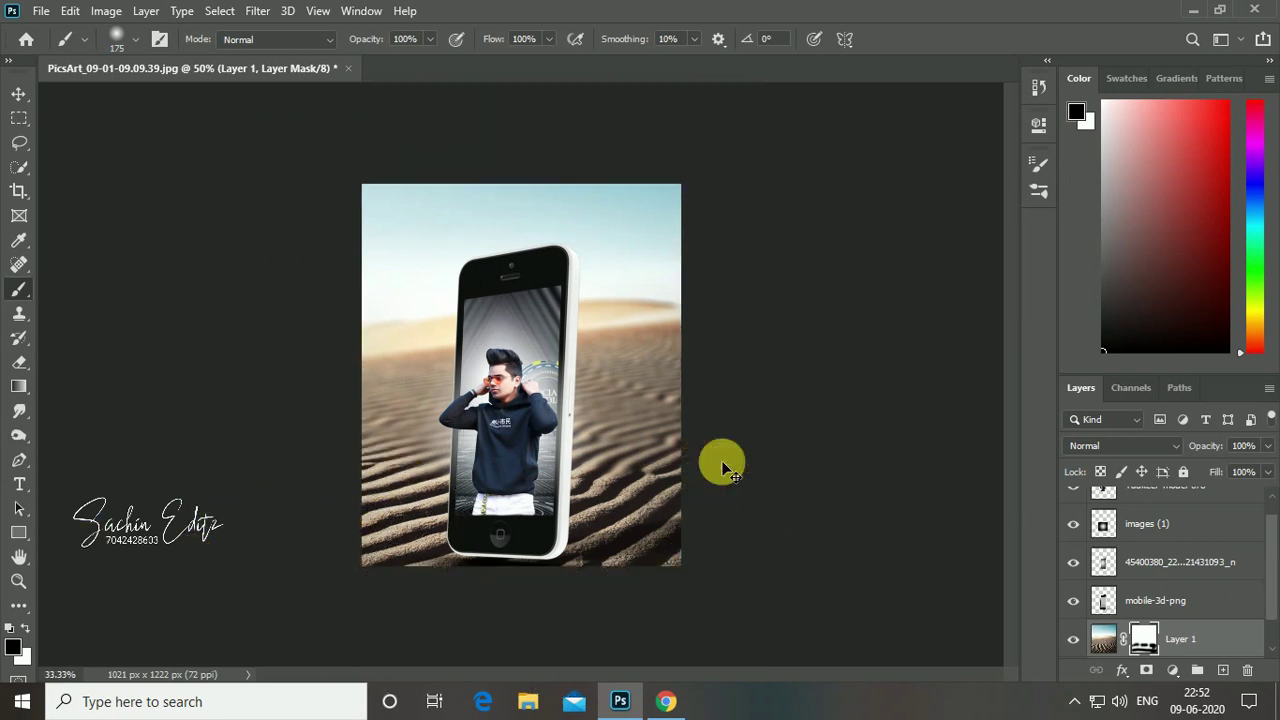
pyautogui.hotkey('ctrl', '-')
pyautogui.hotkey('ctrl', '+')
pyautogui.hotkey('ctrl', '+')
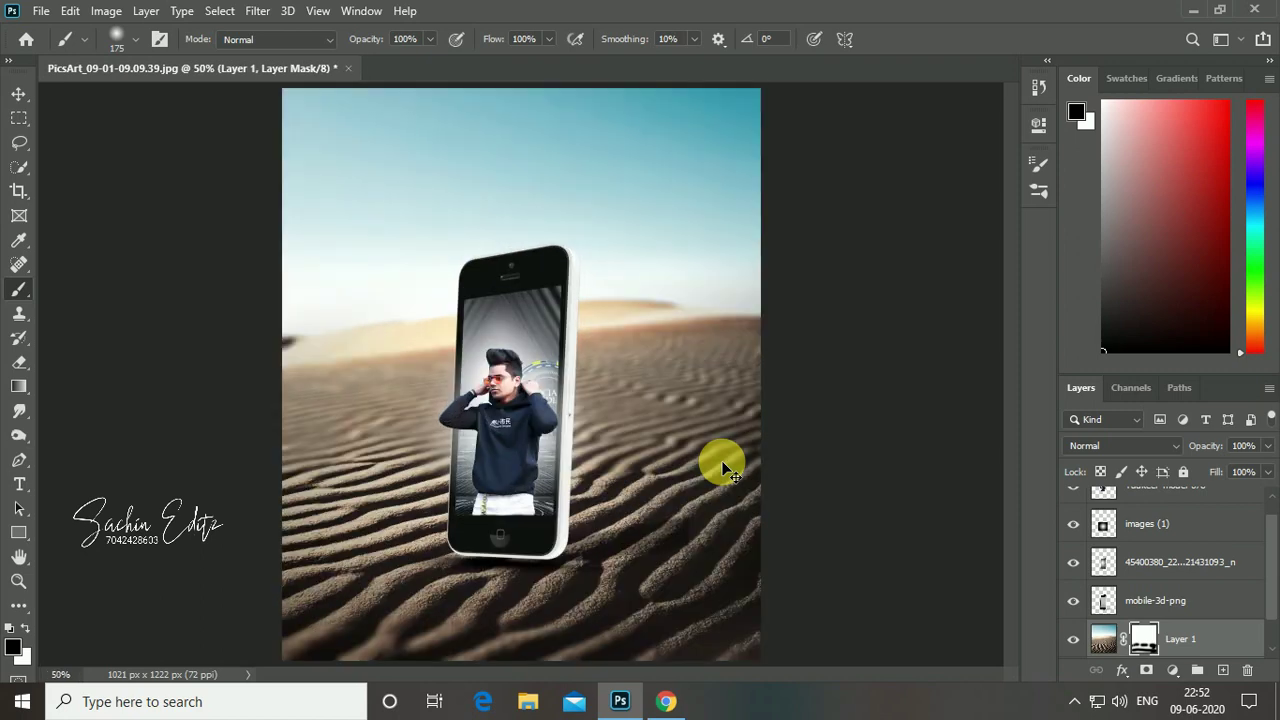
pyautogui.hotkey('ctrl', '+')
pyautogui.hotkey('ctrl', '+')
pyautogui.hotkey('ctrl', '+')
pyautogui.hotkey('ctrl', '+')
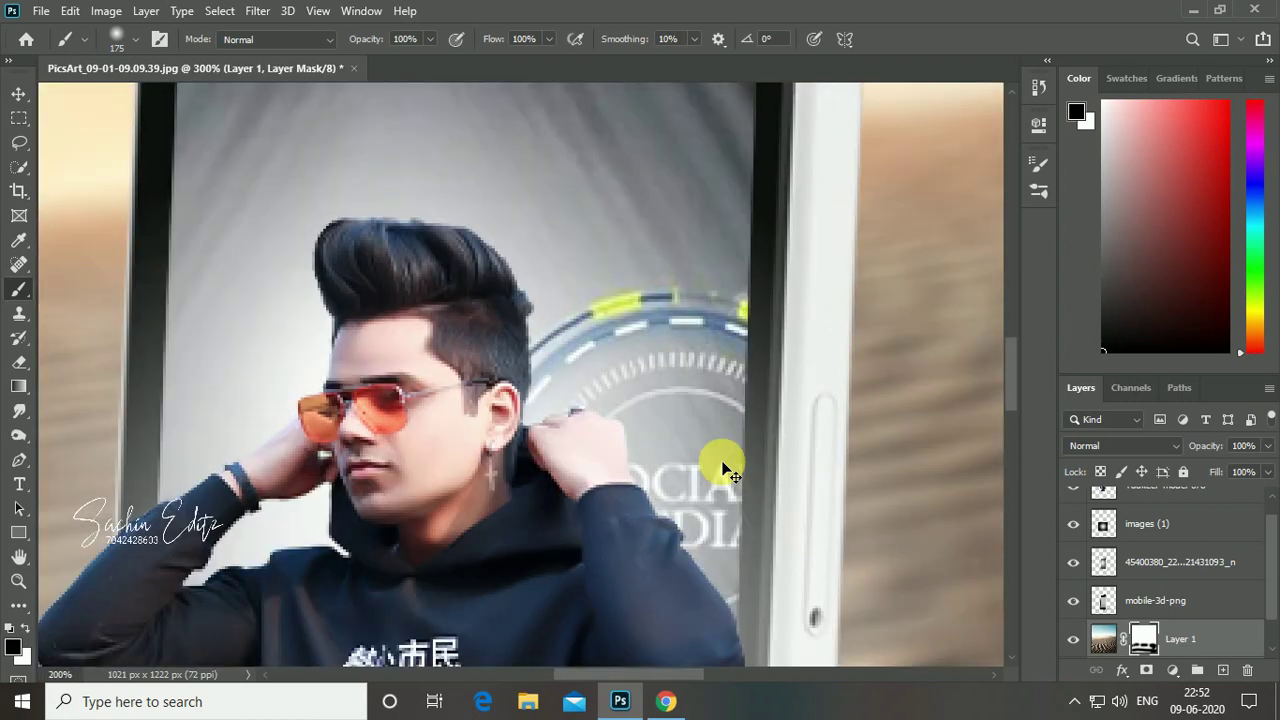
pyautogui.hotkey('ctrl', '-')
pyautogui.hotkey('ctrl', '-')
pyautogui.hotkey('ctrl', '-')
pyautogui.hotkey('ctrl', '-')
pyautogui.hotkey('ctrl', '+')
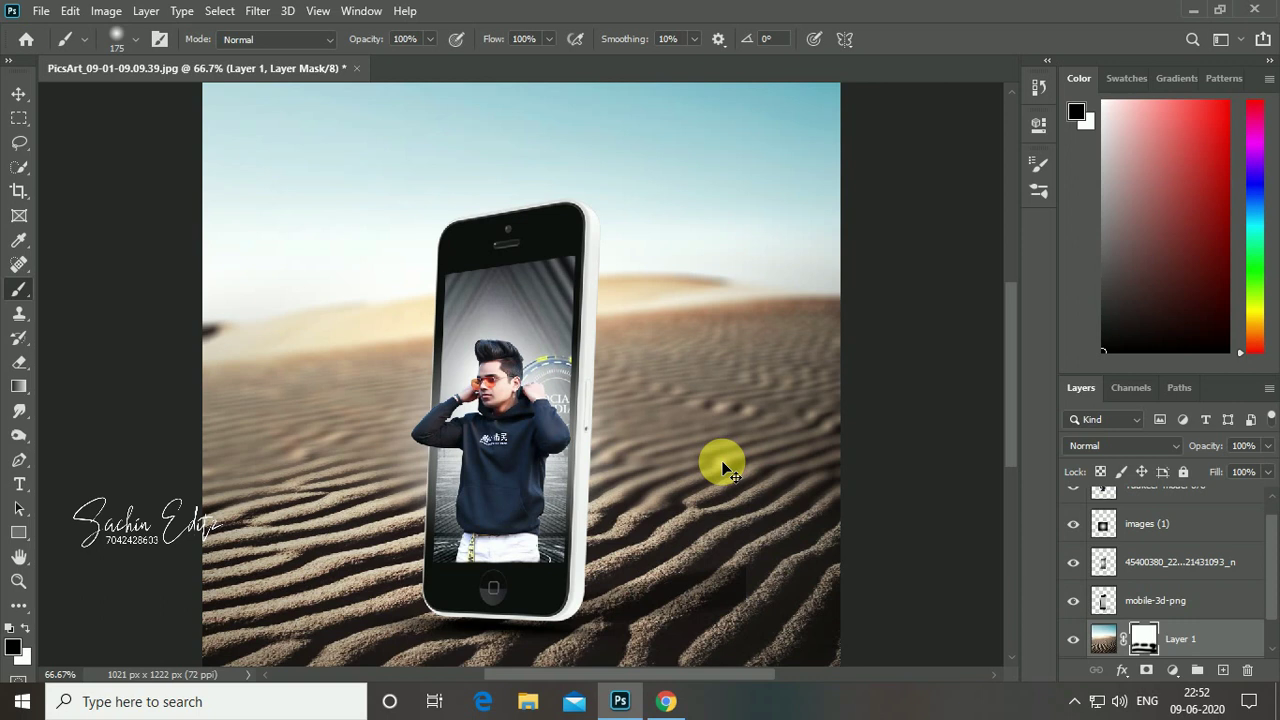
pyautogui.hotkey('ctrl', '-')
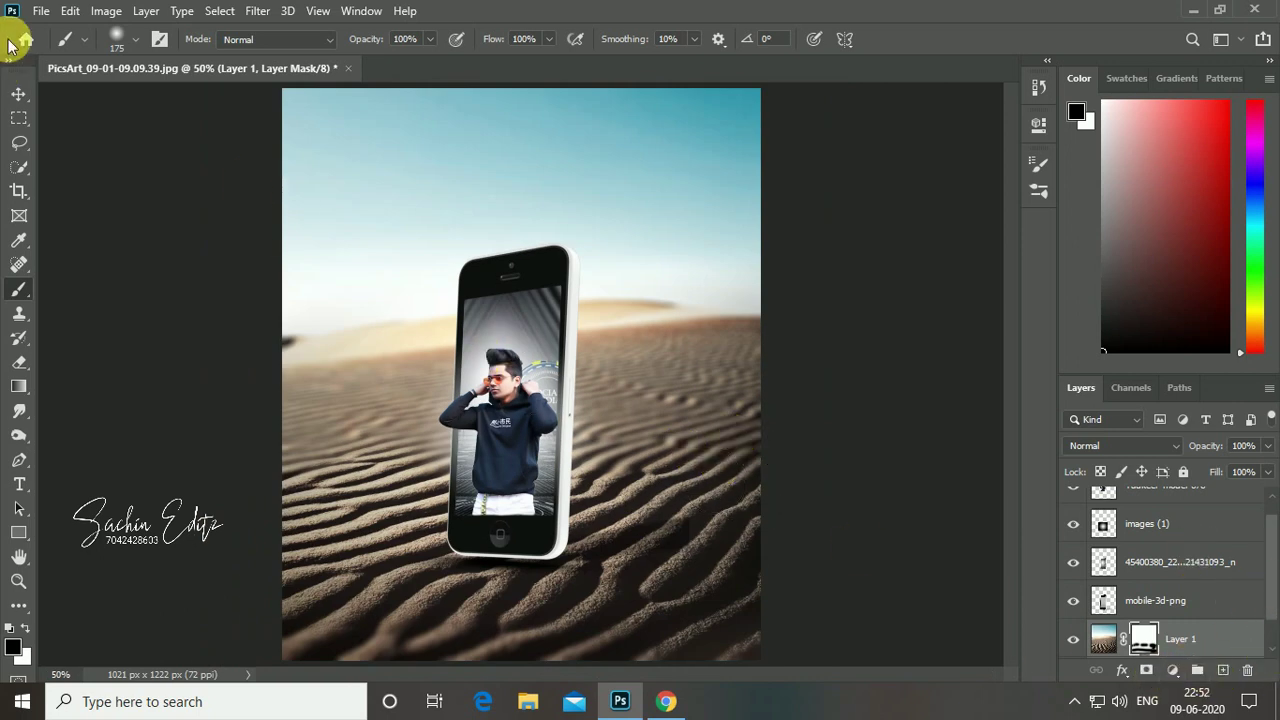
pyautogui.click(40, 10)
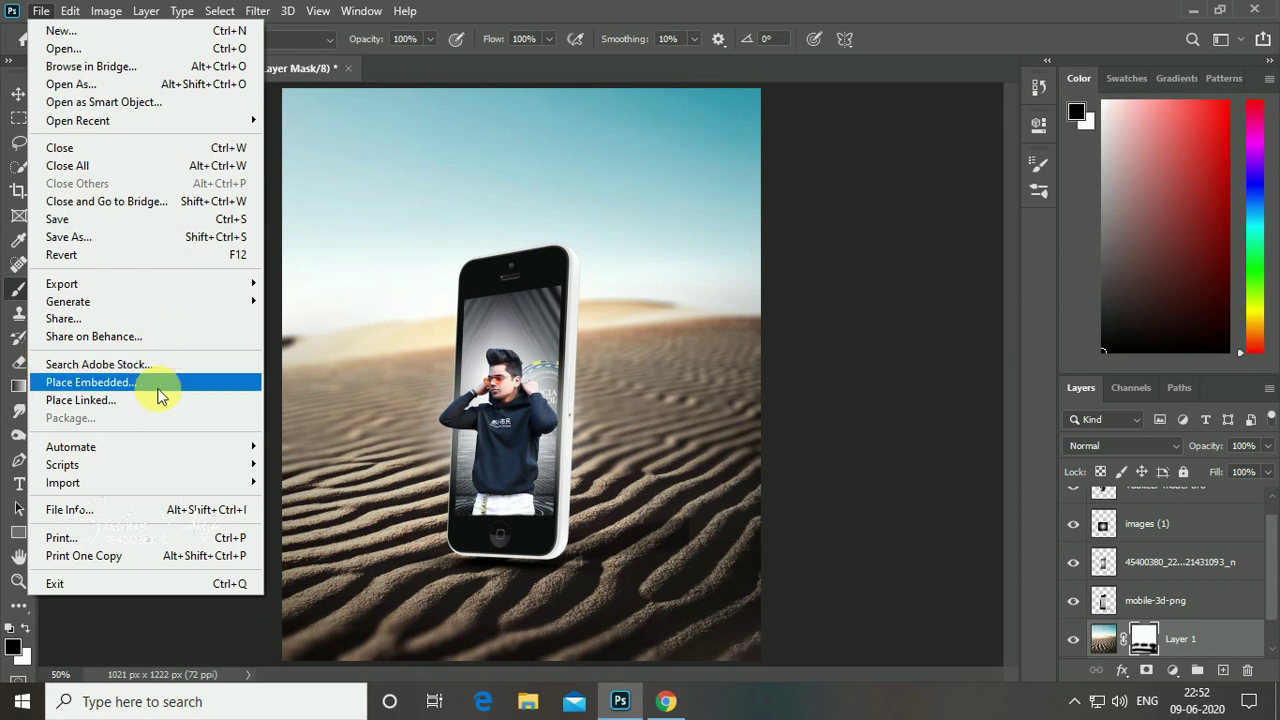
# Place insta-hearts from the edit rvs folder and stretch it to the canvas edges.
pyautogui.click(157, 385)
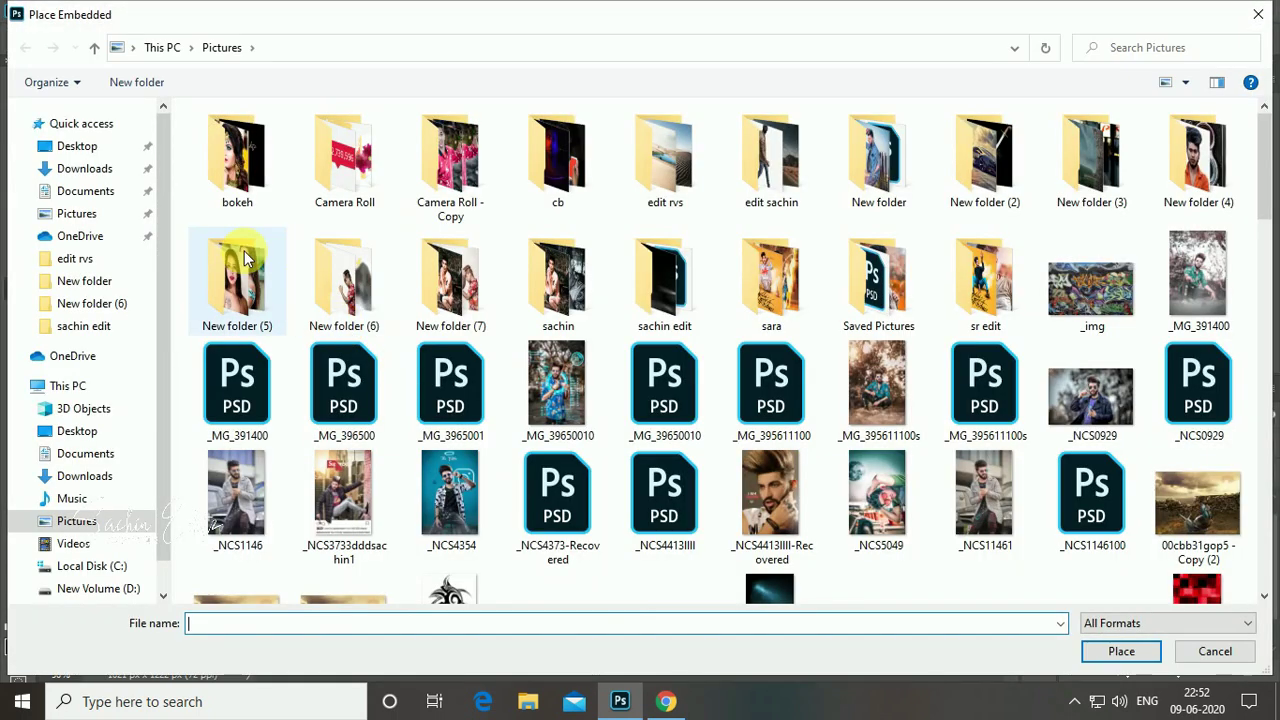
pyautogui.doubleClick(647, 197)
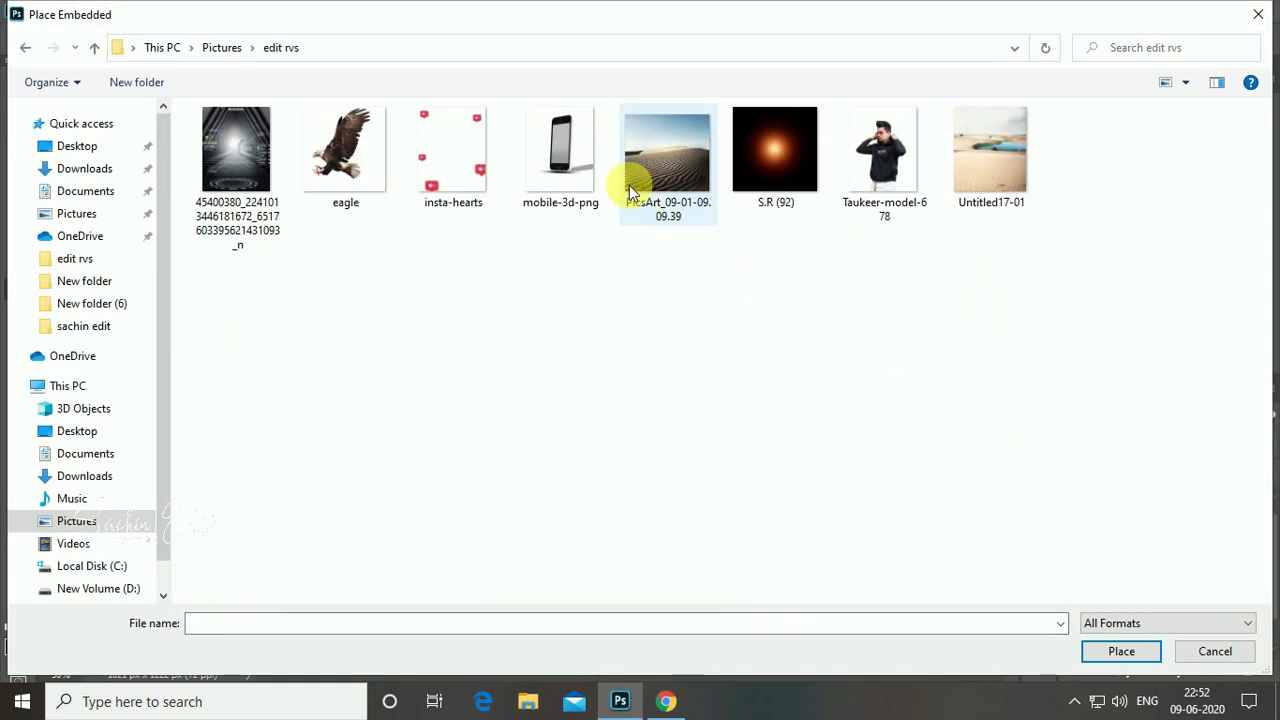
pyautogui.doubleClick(486, 186)
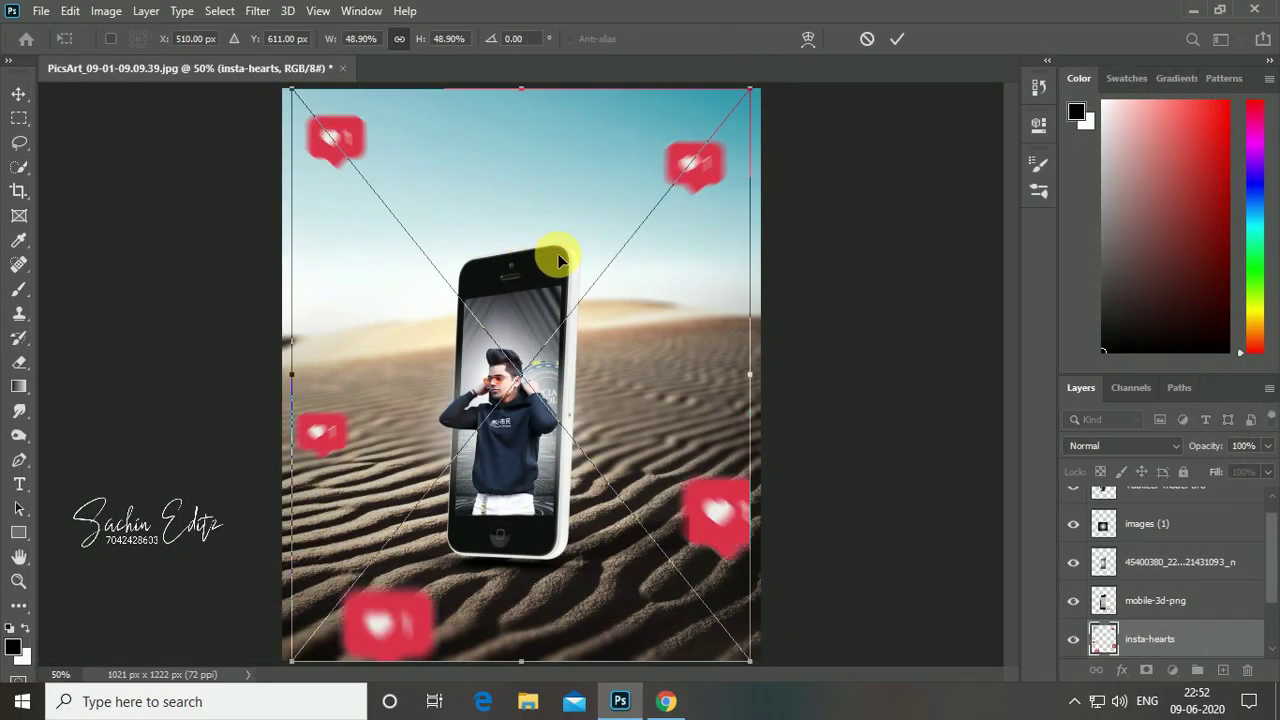
pyautogui.moveTo(297, 399); pyautogui.dragTo(280, 382)
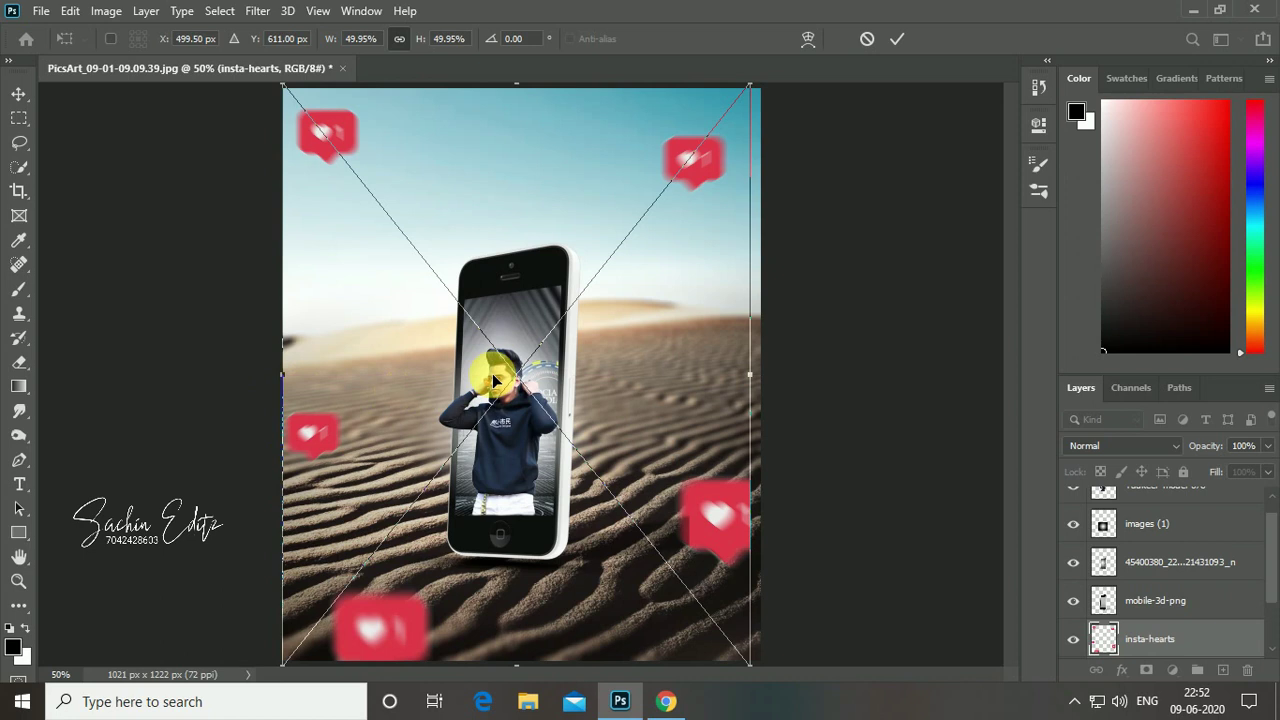
pyautogui.moveTo(750, 360); pyautogui.dragTo(765, 367)
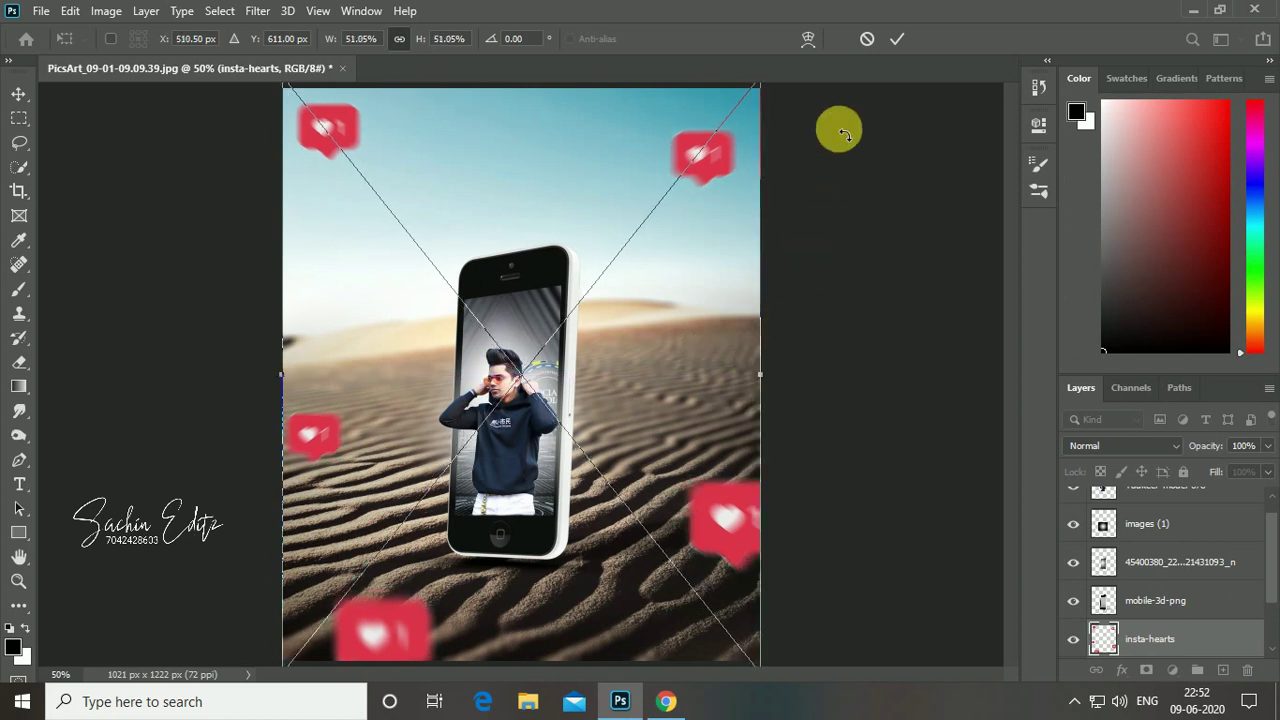
# Place the S.R (92) glow image embedded, enlarge it, commit and rasterize it.
pyautogui.click(41, 10)
pyautogui.click(150, 376)
pyautogui.doubleClick(783, 188)
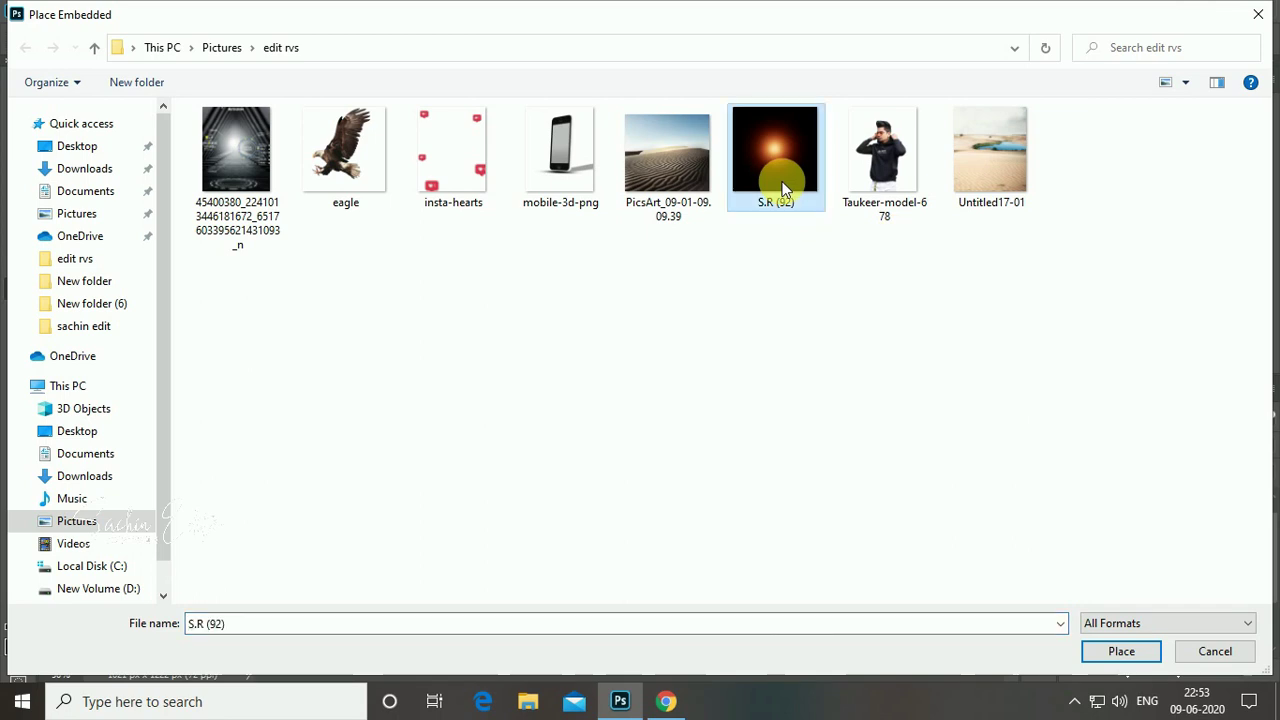
pyautogui.moveTo(622, 383); pyautogui.dragTo(960, 457)
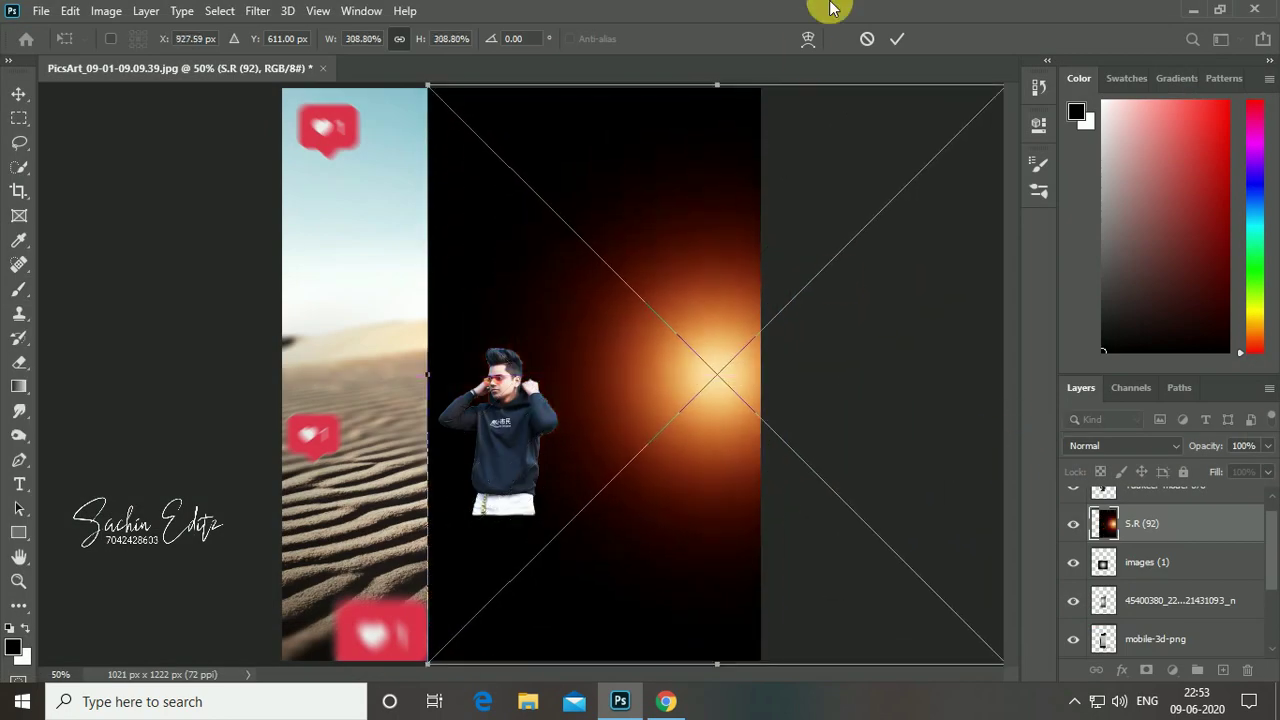
pyautogui.click(897, 38)
pyautogui.click(768, 316)
pyautogui.click(614, 285)
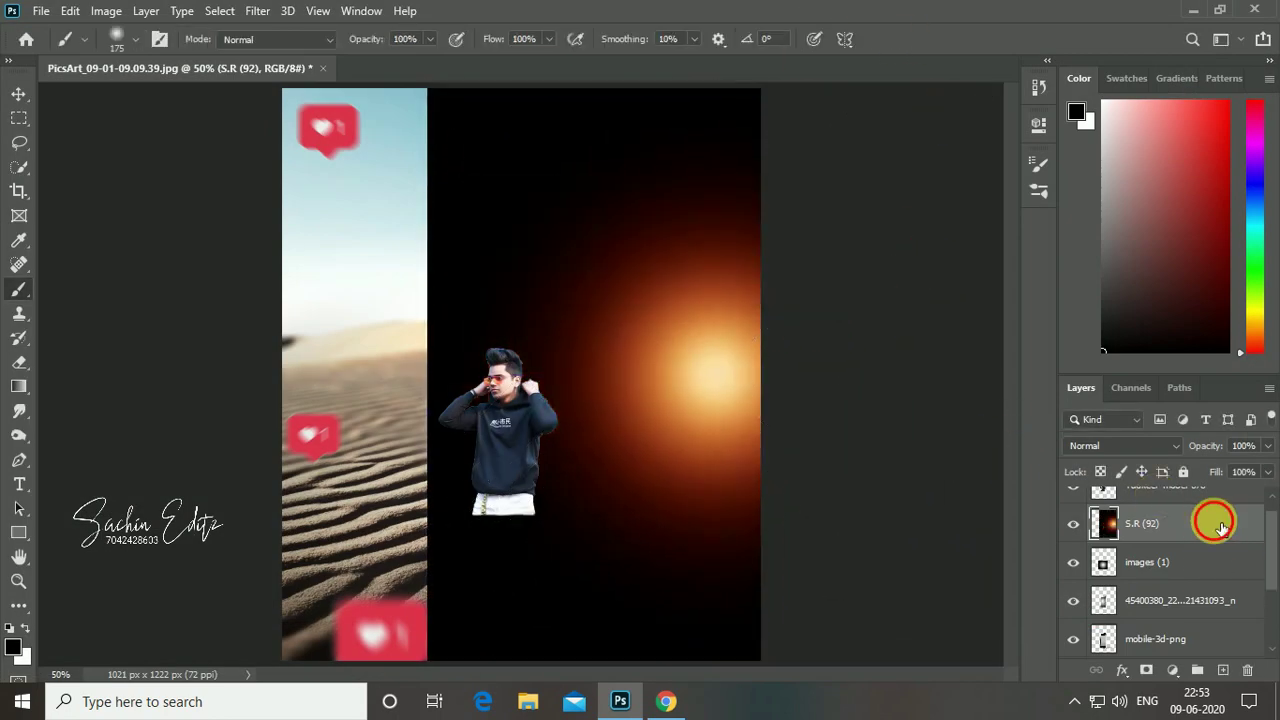
# Move the S.R (92) layer above Taukeer-model-678 and set its blend mode to Screen.
pyautogui.scroll(1, 1249, 528)
pyautogui.moveTo(1249, 532); pyautogui.dragTo(1260, 500)
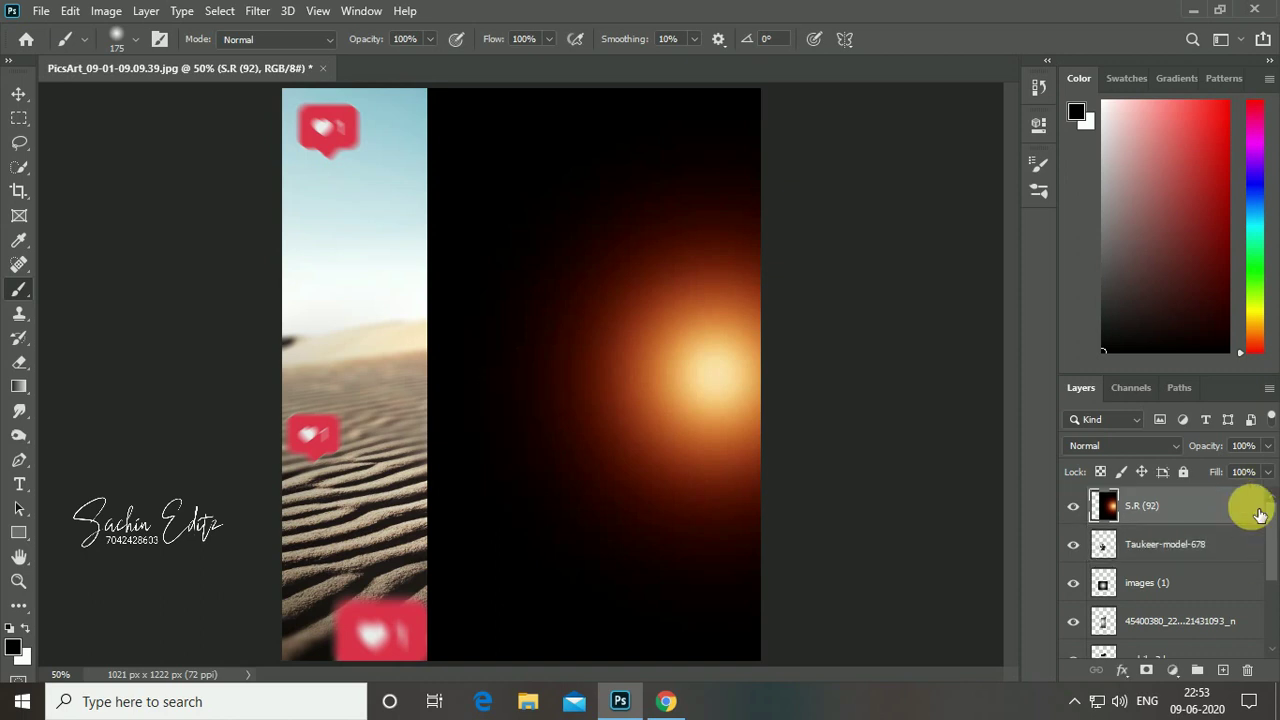
pyautogui.click(1127, 445)
pyautogui.click(1120, 366)
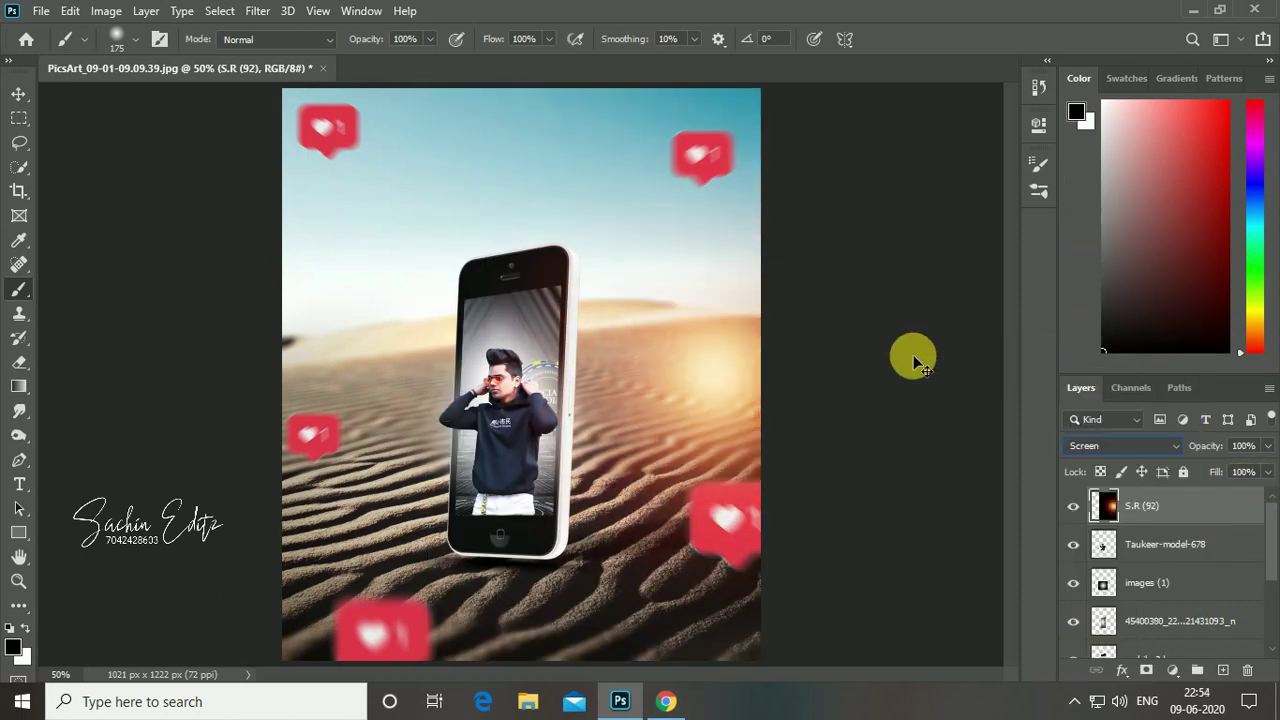
# Reposition the glow layer over the scene with Free Transform.
pyautogui.hotkey('ctrl', 't')
pyautogui.hotkey('ctrl', '-')
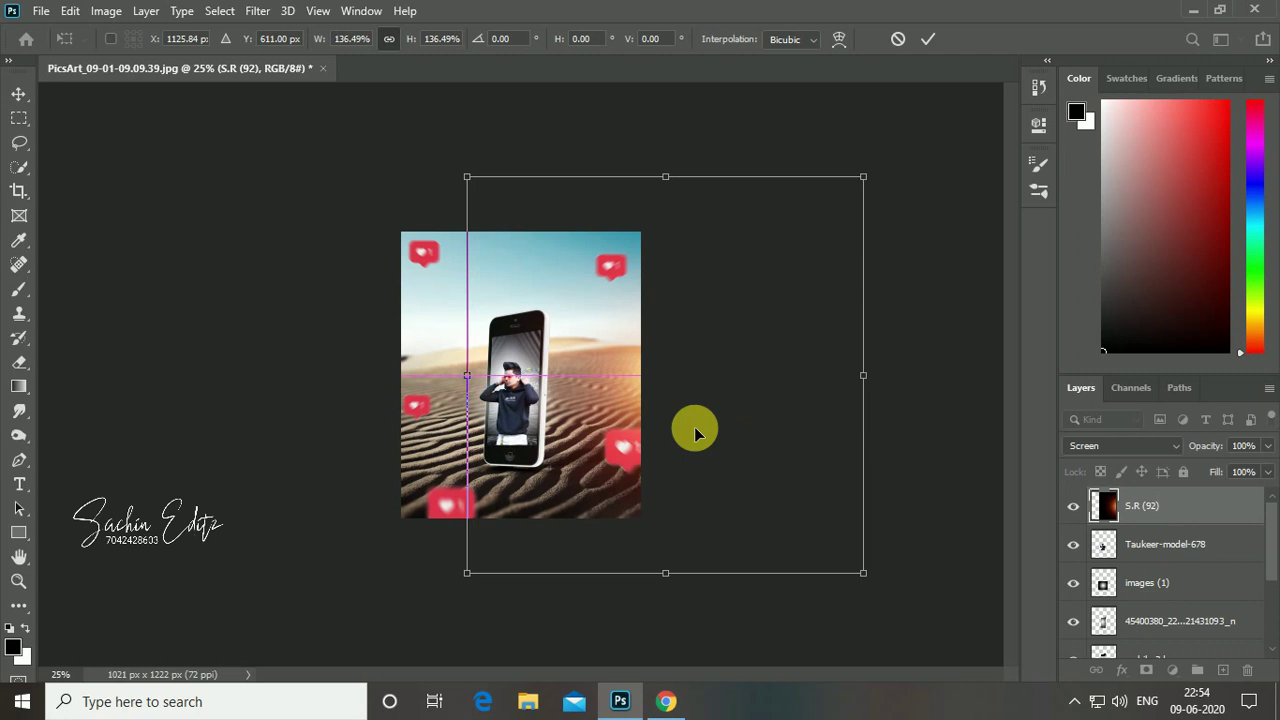
pyautogui.moveTo(697, 432); pyautogui.dragTo(693, 562)
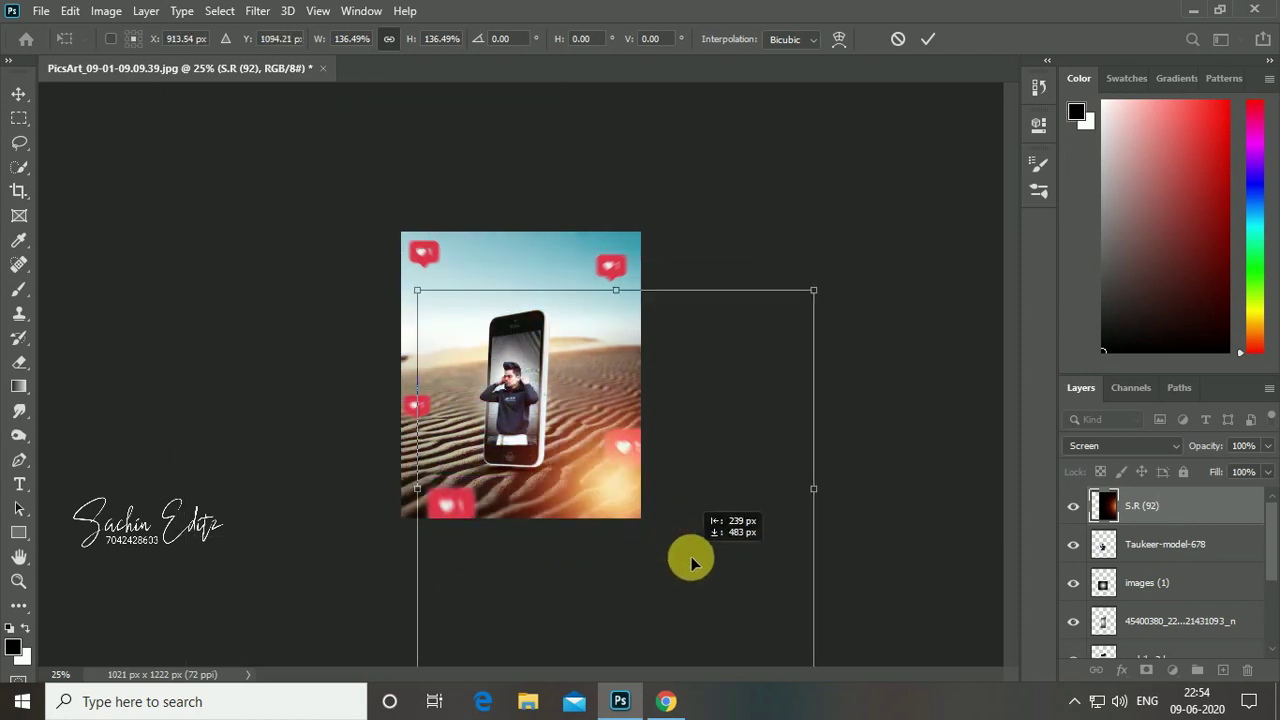
pyautogui.moveTo(693, 562); pyautogui.dragTo(751, 417)
pyautogui.press('Return')
pyautogui.press('b')
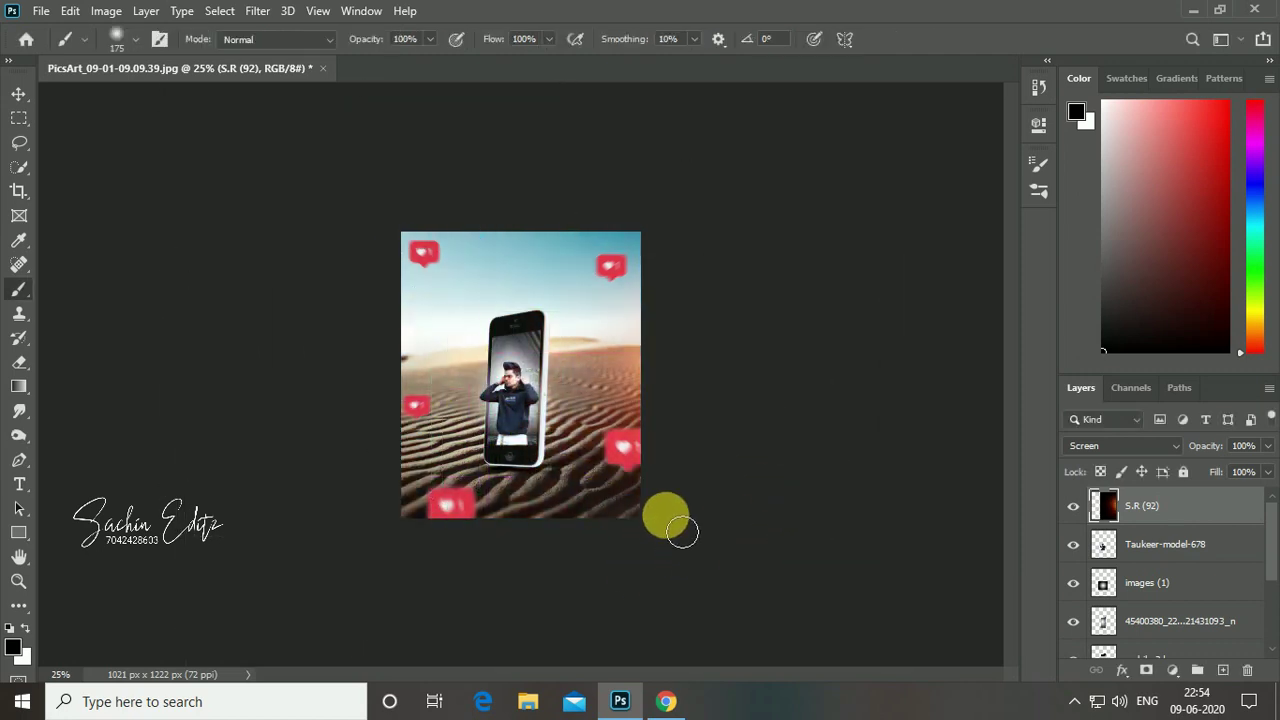
# Scale the glow layer up to about 197% and commit the transform.
pyautogui.hotkey('ctrl', 't')
pyautogui.moveTo(694, 563); pyautogui.dragTo(743, 671)
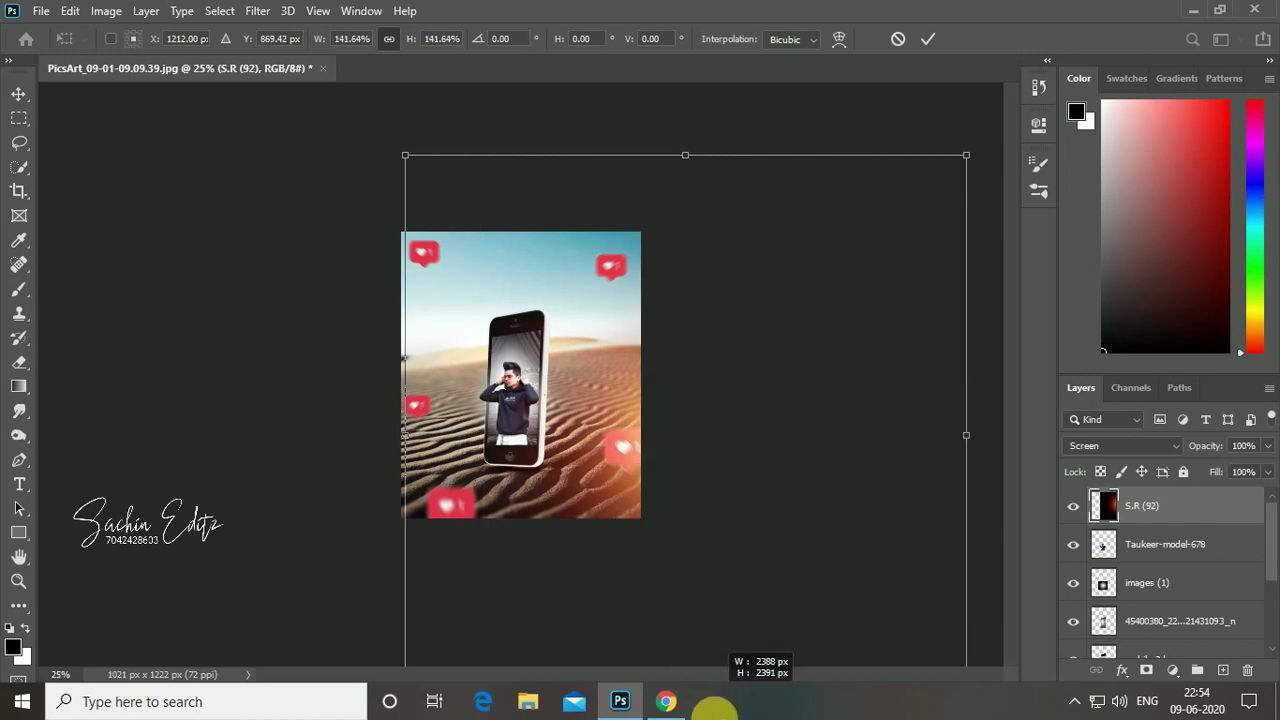
pyautogui.moveTo(720, 508); pyautogui.dragTo(711, 469)
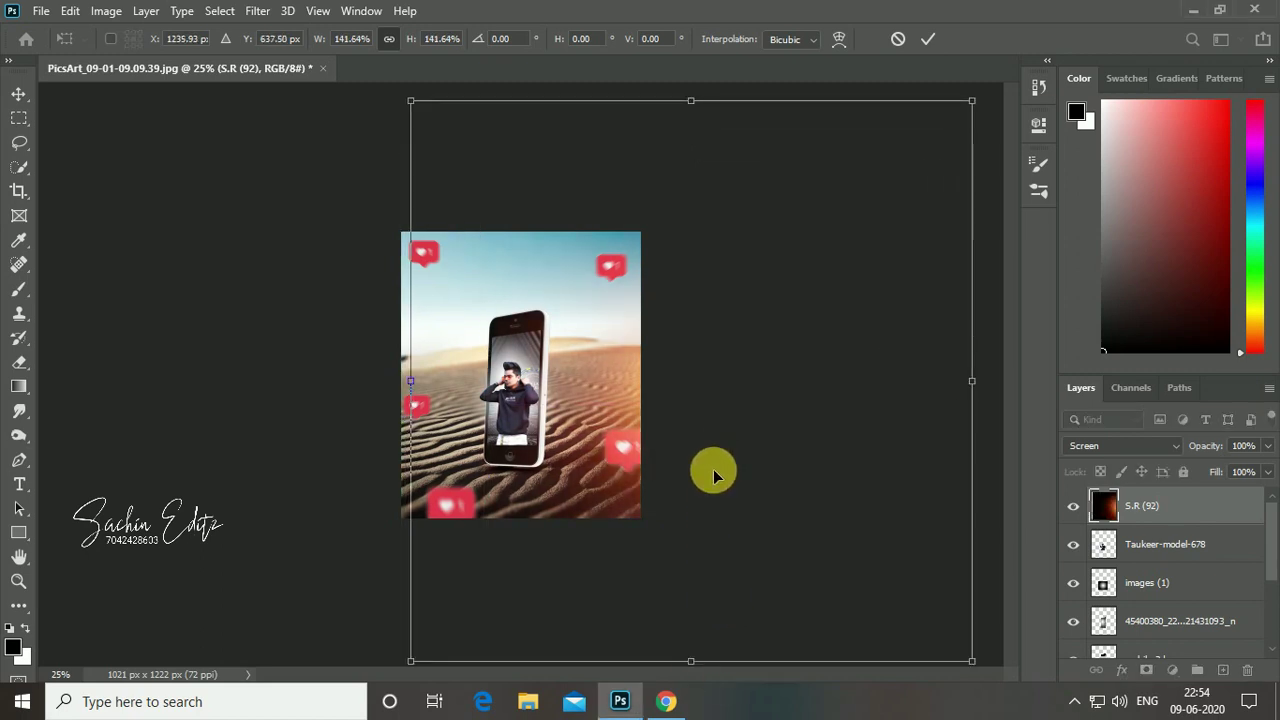
pyautogui.hotkey('ctrl', '-')
pyautogui.moveTo(643, 591); pyautogui.dragTo(700, 490)
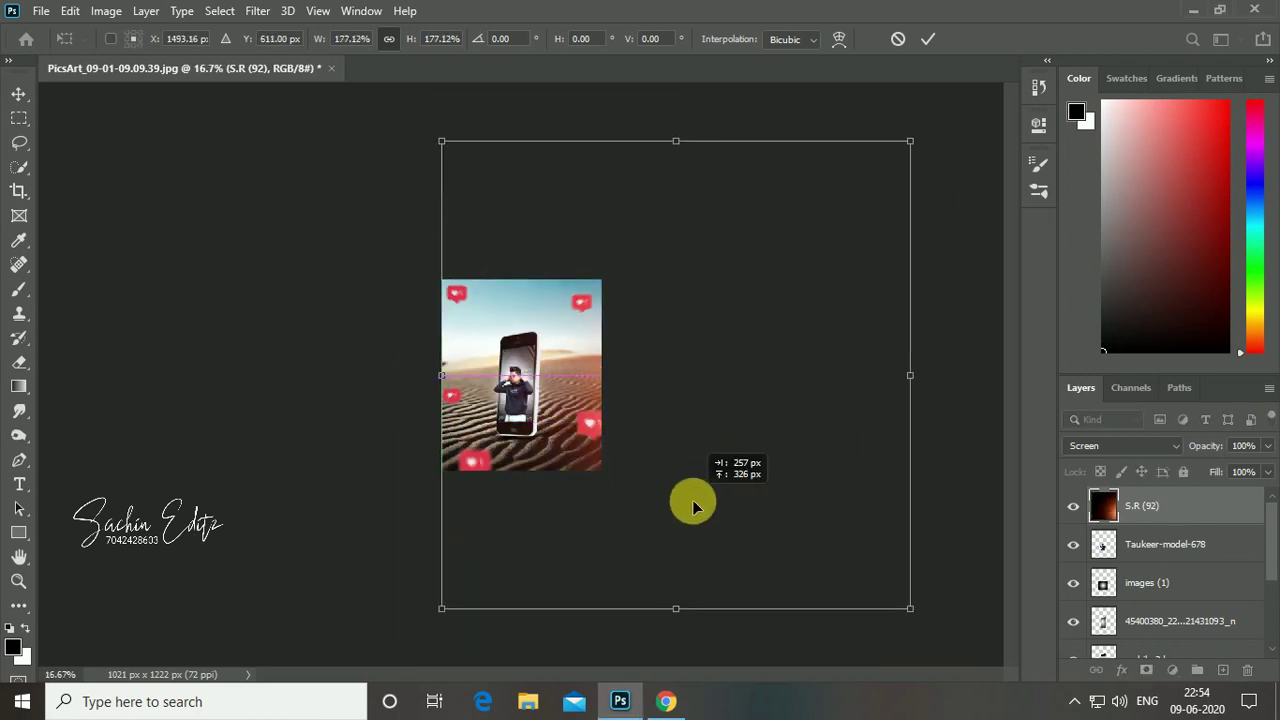
pyautogui.moveTo(700, 590); pyautogui.dragTo(748, 462)
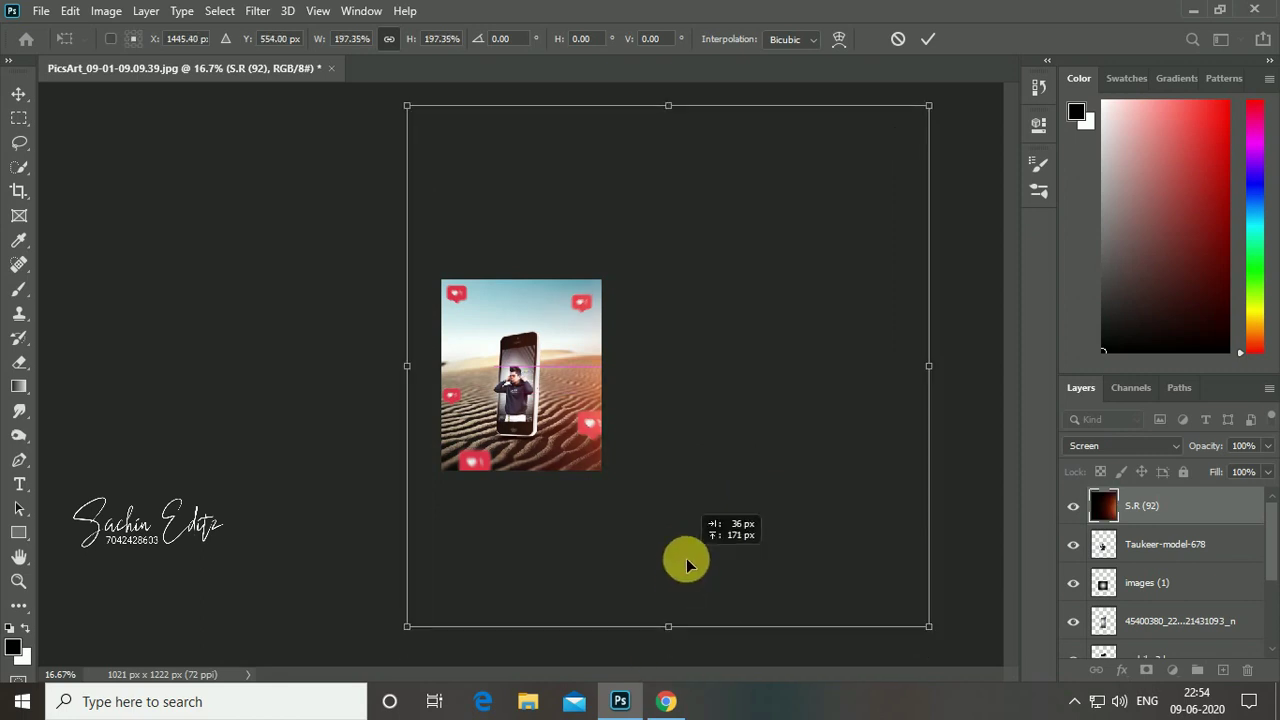
pyautogui.click(928, 39)
pyautogui.press('b')
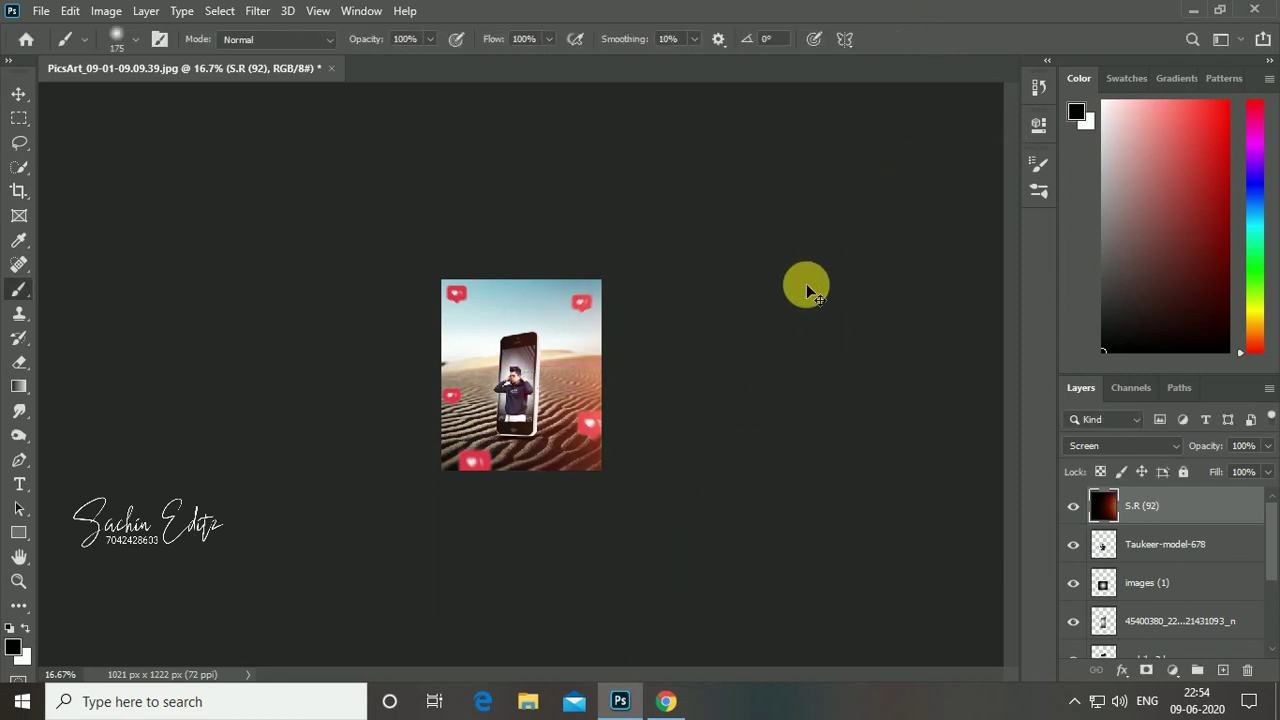
pyautogui.hotkey('ctrl', '+')
pyautogui.hotkey('ctrl', '+')
pyautogui.hotkey('ctrl', '-')
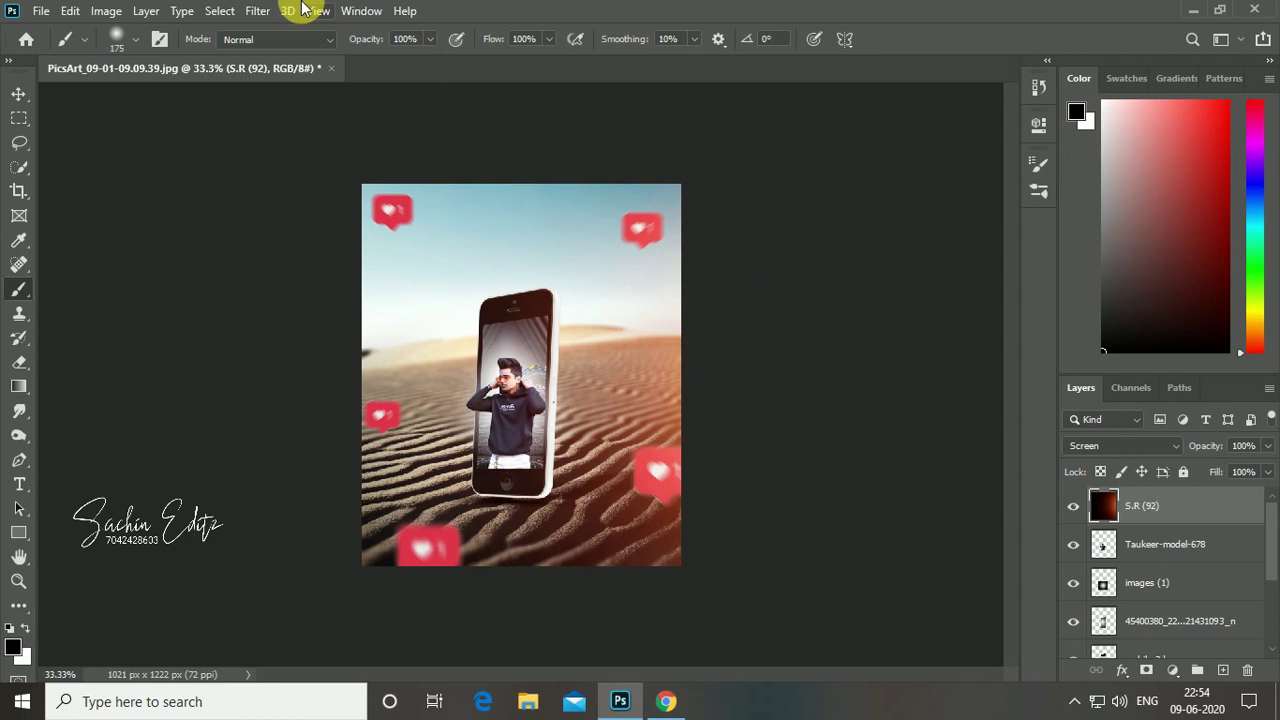
pyautogui.click(40, 12)
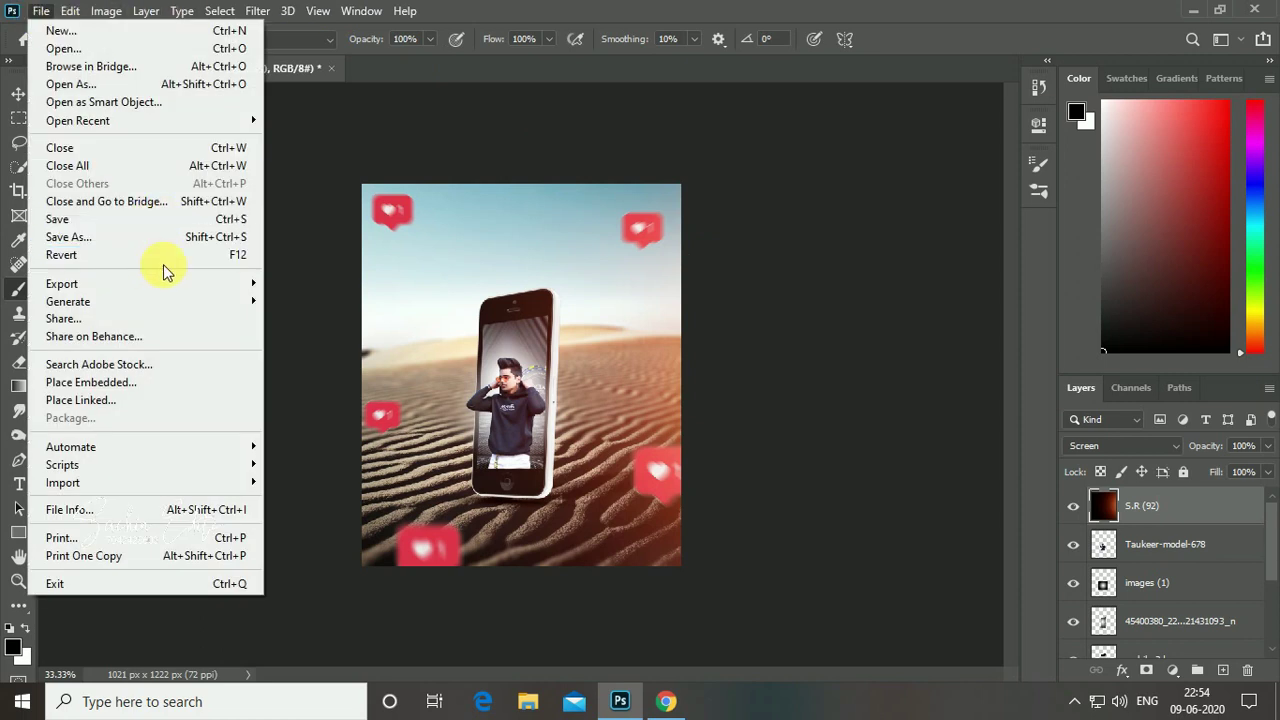
# Place the radial glow image, then enlarge, slightly rotate, widen and shift it left.
pyautogui.click(153, 382)
pyautogui.click(66, 212)
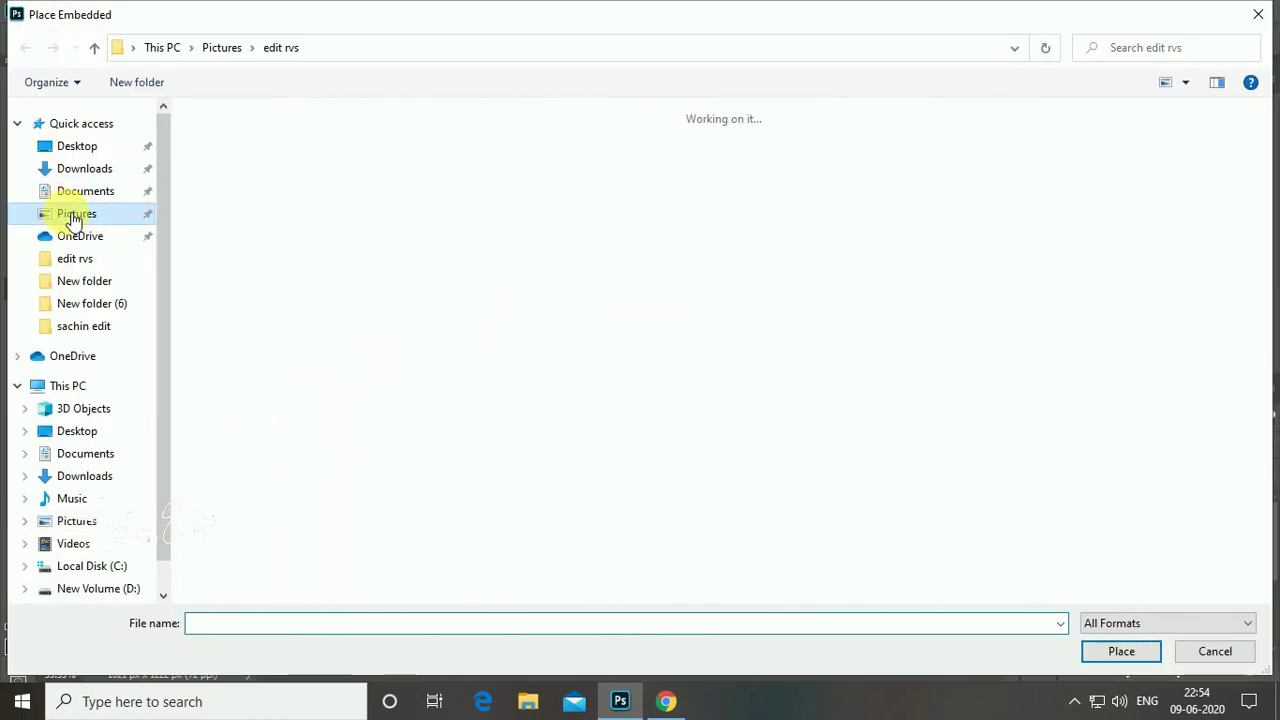
pyautogui.moveTo(1254, 183); pyautogui.dragTo(1257, 425)
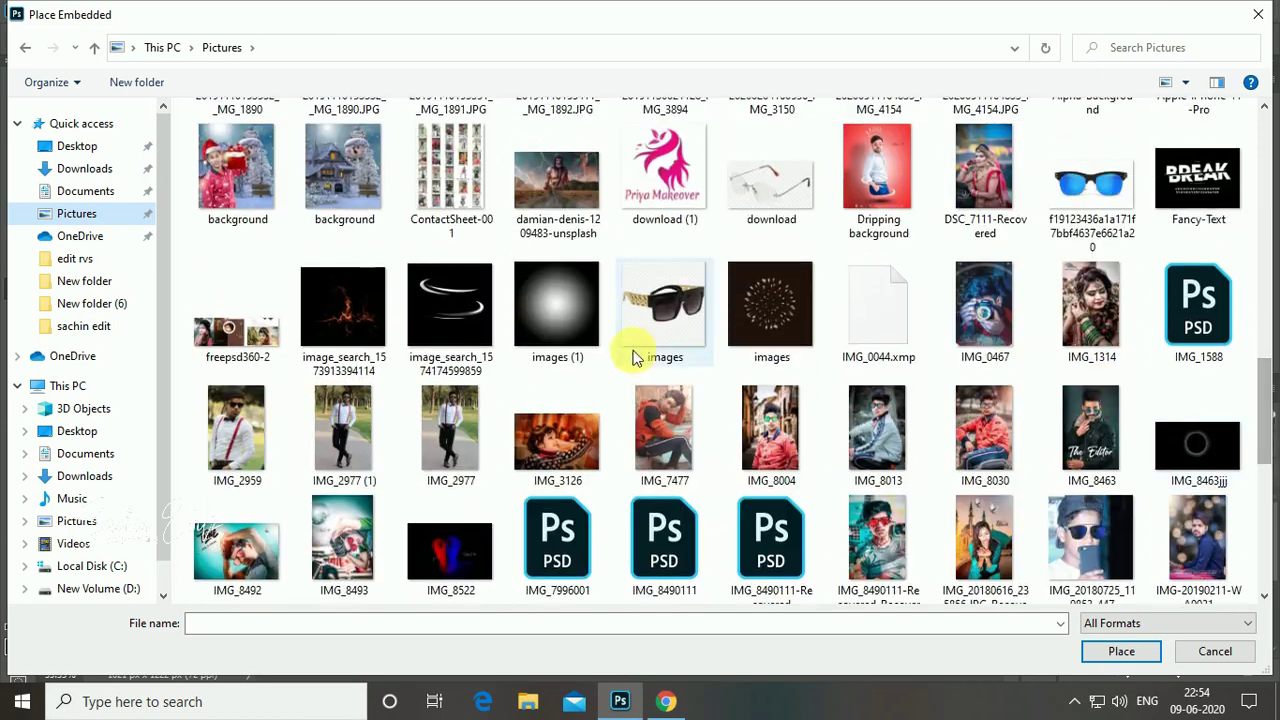
pyautogui.doubleClick(557, 305)
pyautogui.moveTo(603, 404); pyautogui.dragTo(814, 380)
pyautogui.moveTo(914, 428); pyautogui.dragTo(897, 445)
pyautogui.moveTo(809, 378); pyautogui.dragTo(857, 374)
pyautogui.moveTo(826, 449)
pyautogui.mouseDown()
pyautogui.moveTo(514, 417)
pyautogui.moveTo(445, 432)
pyautogui.mouseUp()
pyautogui.click(897, 38)
# Rasterize the radial glow layer and blend it in Screen mode.
pyautogui.press('b')
pyautogui.click(962, 384)
pyautogui.click(608, 286)
pyautogui.click(1101, 440)
pyautogui.click(1082, 370)
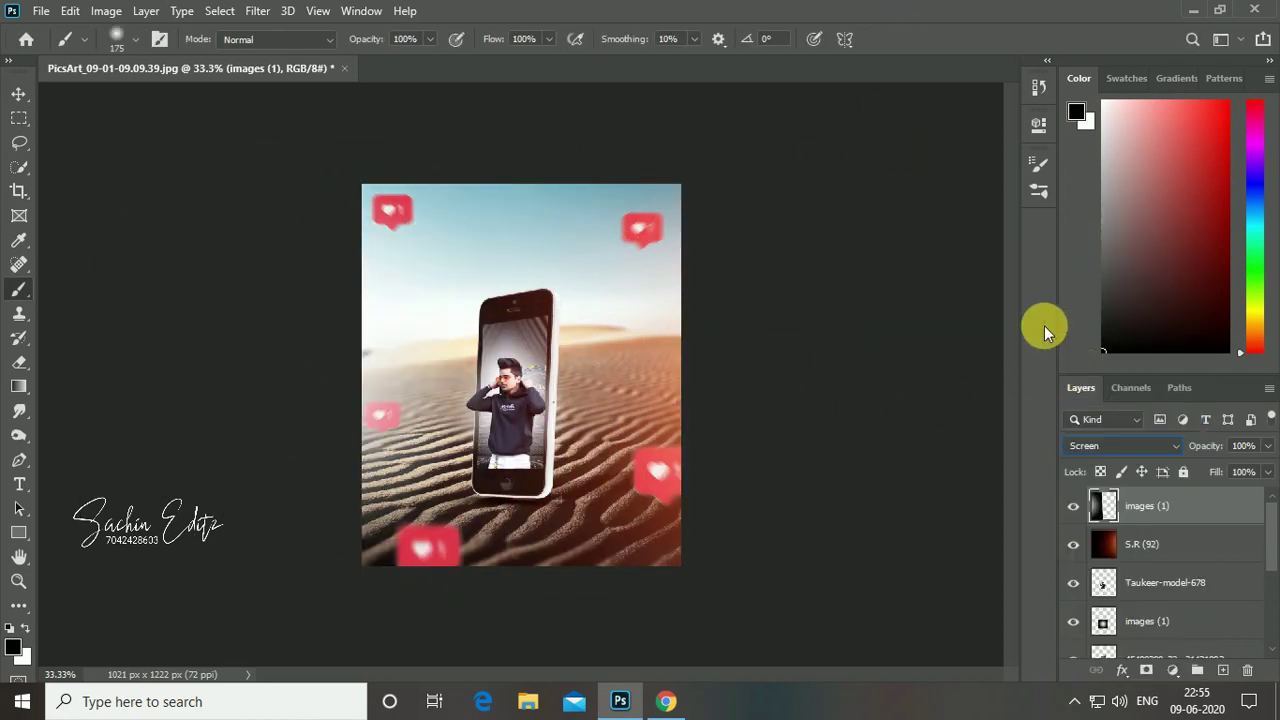
# Select the Taukeer-model-678 layer and launch the Camera Raw filter on it.
pyautogui.click(1140, 586)
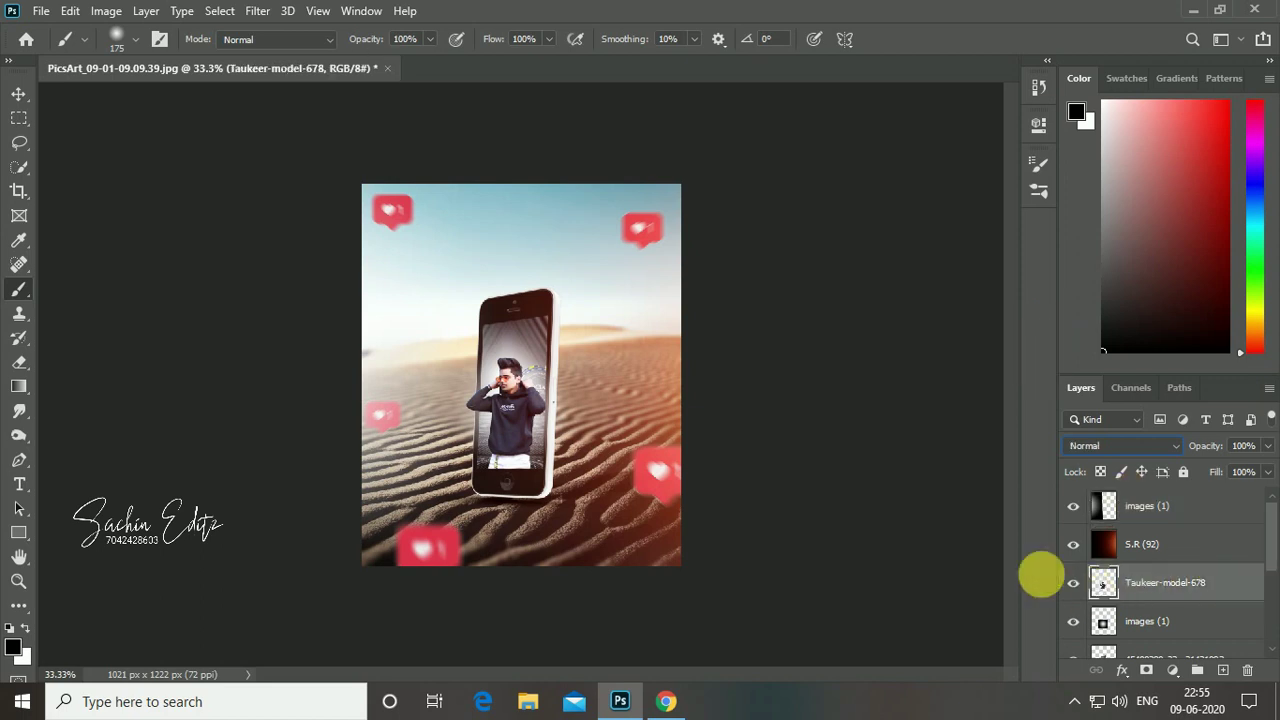
pyautogui.click(258, 10)
pyautogui.click(386, 139)
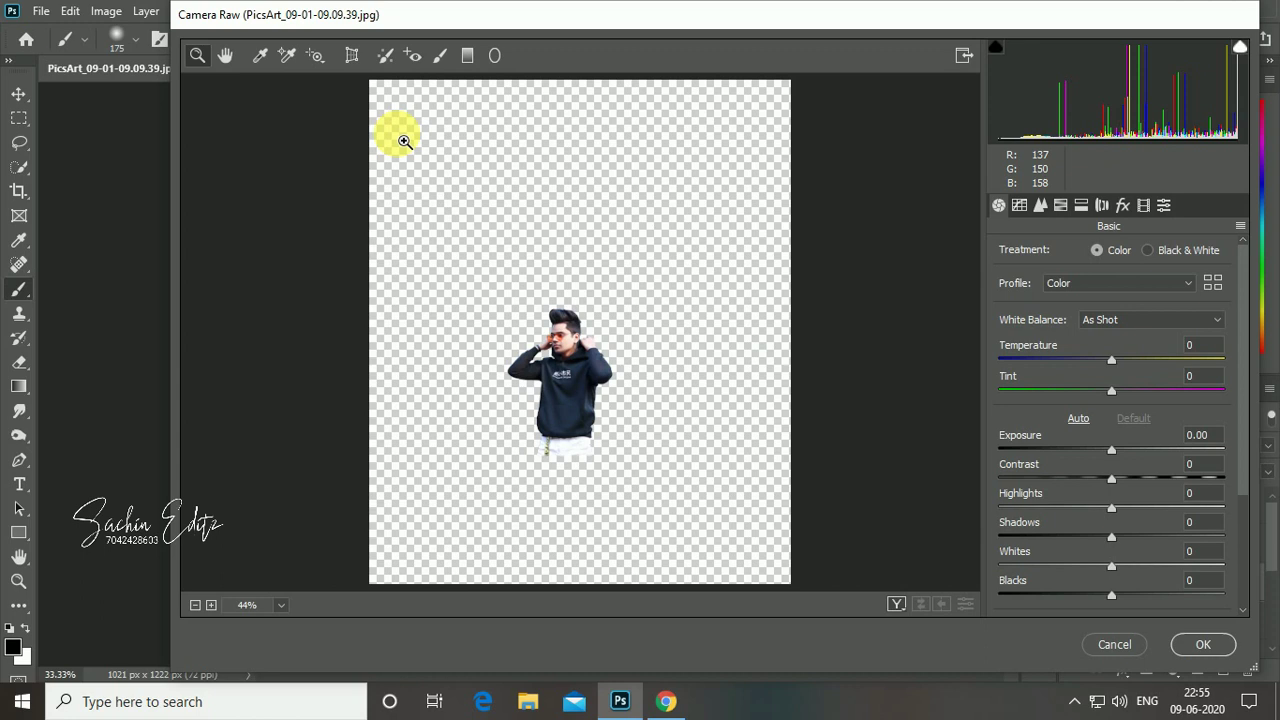
# In Camera Raw, set the man's contrast +12, shadows +8, clarity +11, vibrance/saturation +13.
pyautogui.moveTo(478, 241); pyautogui.dragTo(672, 518)
pyautogui.moveTo(1112, 479); pyautogui.dragTo(1125, 482)
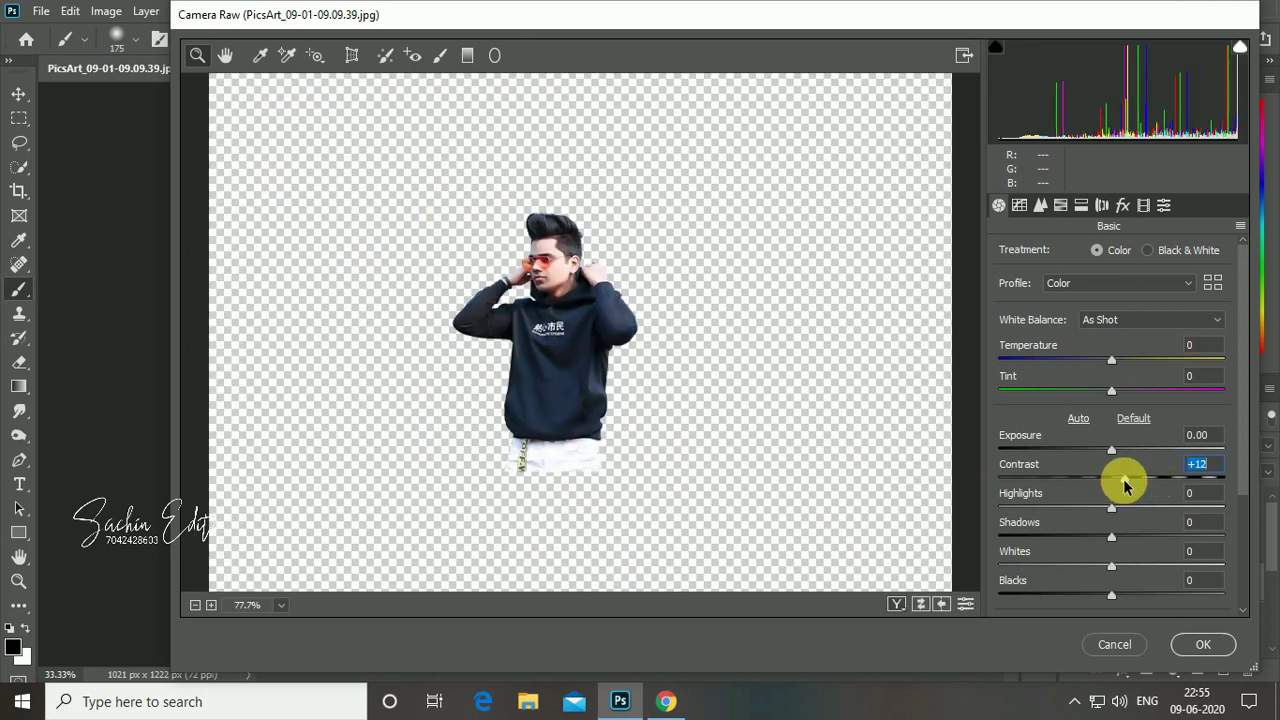
pyautogui.moveTo(1112, 537); pyautogui.dragTo(1137, 513)
pyautogui.scroll(-3, 1133, 515)
pyautogui.moveTo(1137, 590)
pyautogui.mouseDown()
pyautogui.moveTo(1185, 588)
pyautogui.moveTo(1130, 597)
pyautogui.mouseUp()
pyautogui.scroll(-1, 1190, 595)
pyautogui.click(1203, 644)
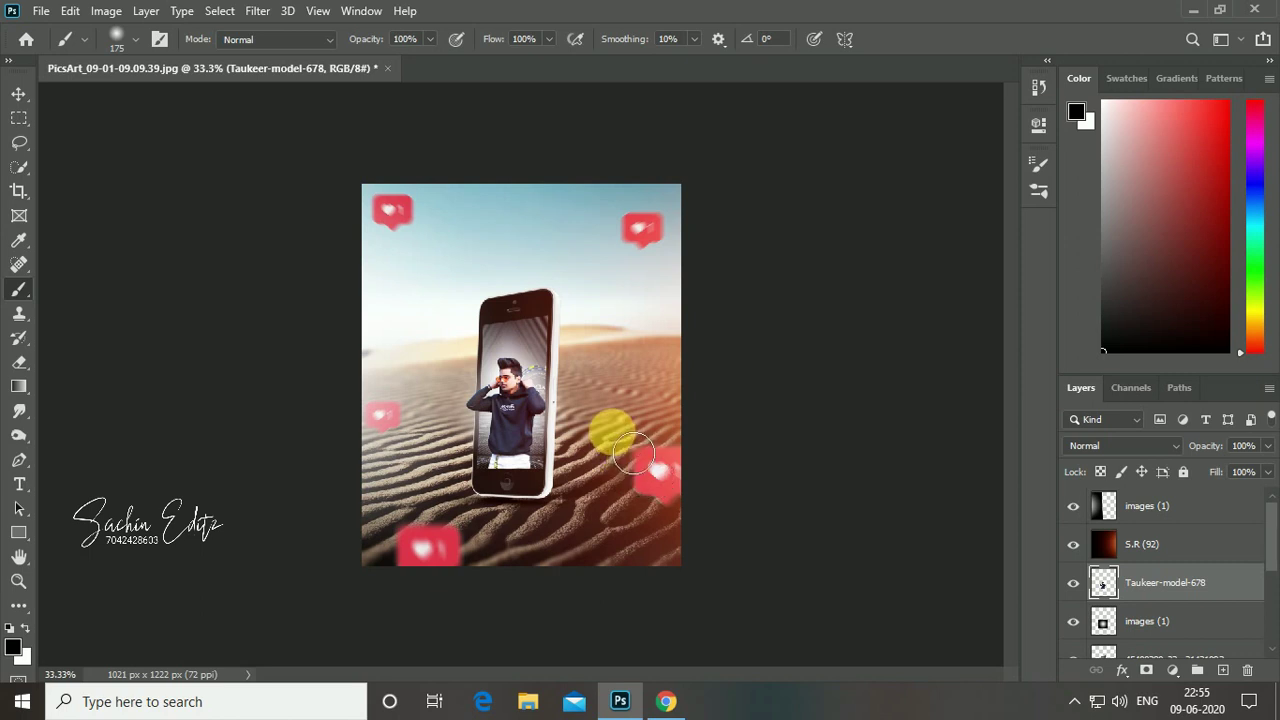
# Merge all visible layers into one stamped layer and duplicate it.
pyautogui.hotkey('ctrl', '+')
pyautogui.hotkey('ctrl', '+')
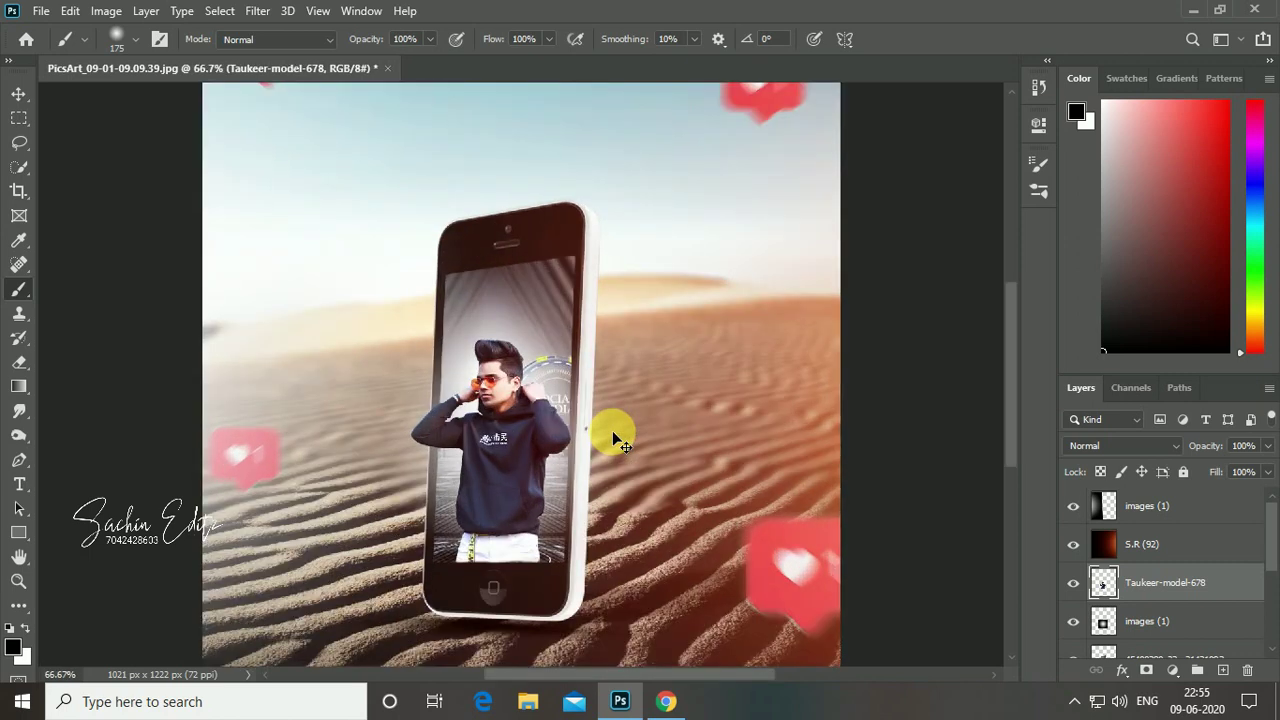
pyautogui.hotkey('ctrl', '-')
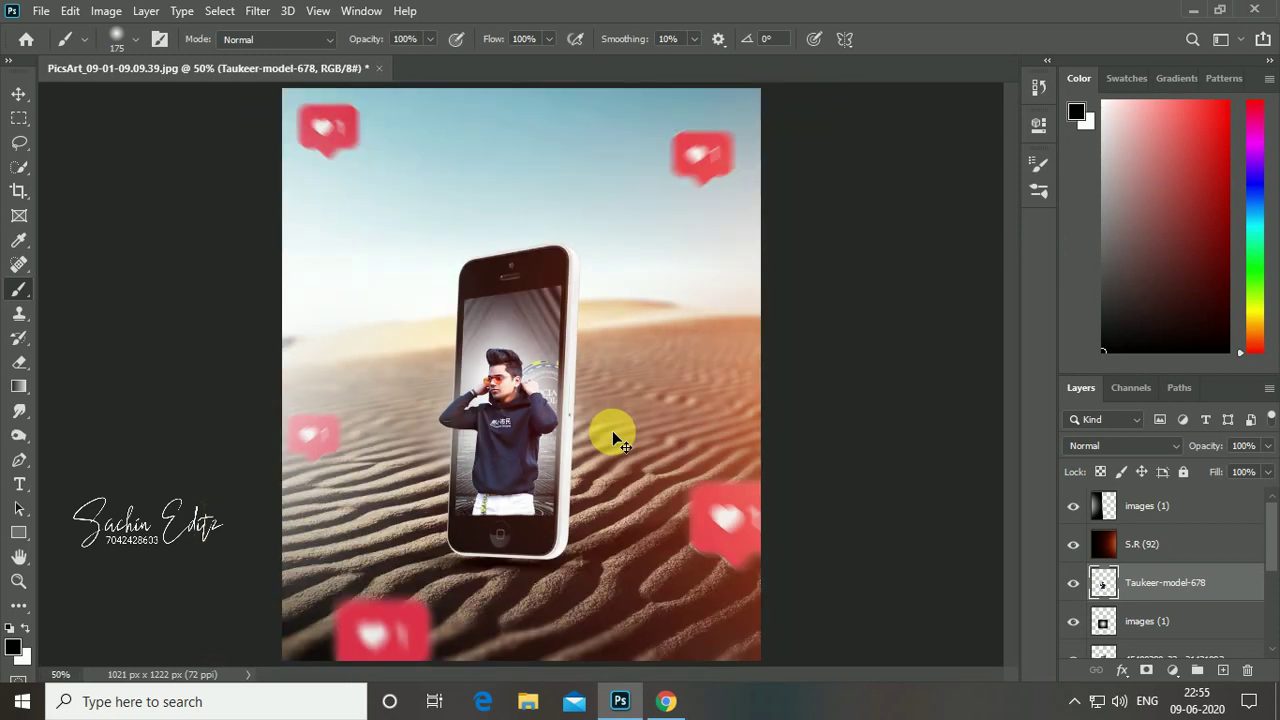
pyautogui.hotkey('ctrl', '-')
pyautogui.hotkey('ctrl', '-')
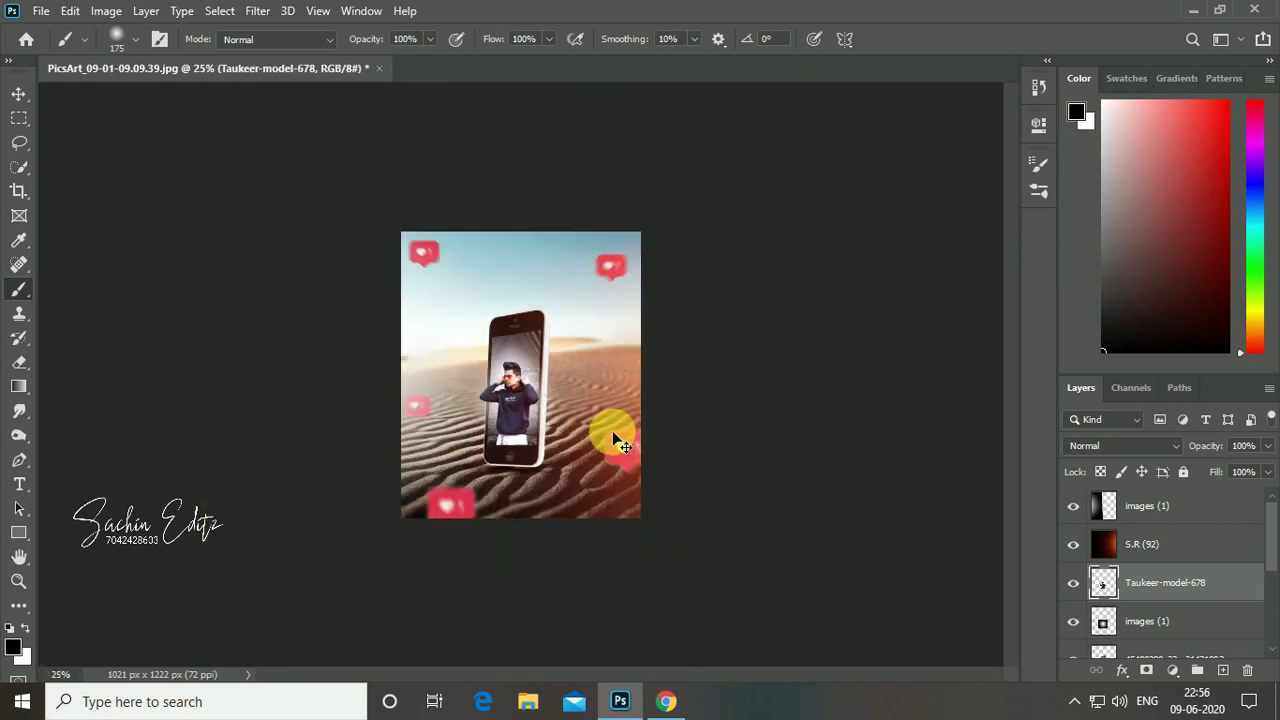
pyautogui.hotkey('ctrl', '+')
pyautogui.hotkey('ctrl', '+')
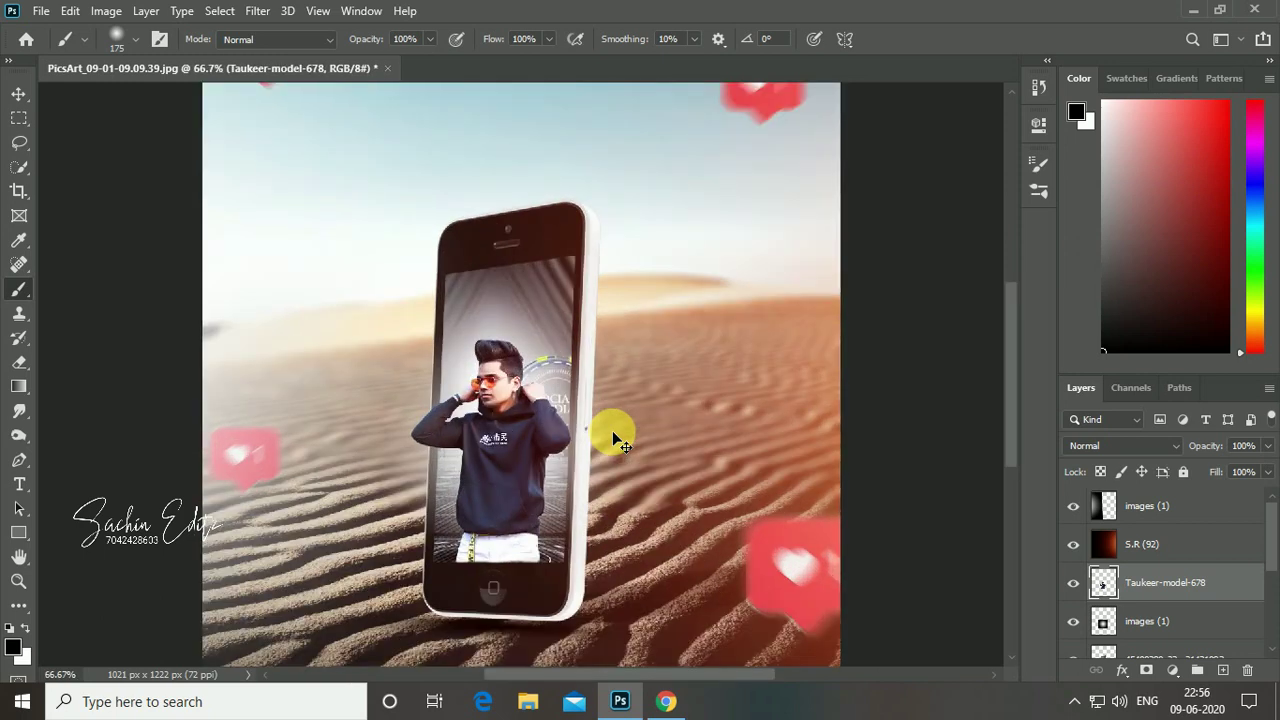
pyautogui.hotkey('ctrl', '-')
pyautogui.hotkey('ctrl', '-')
pyautogui.hotkey('ctrl', 'shift', 'e')
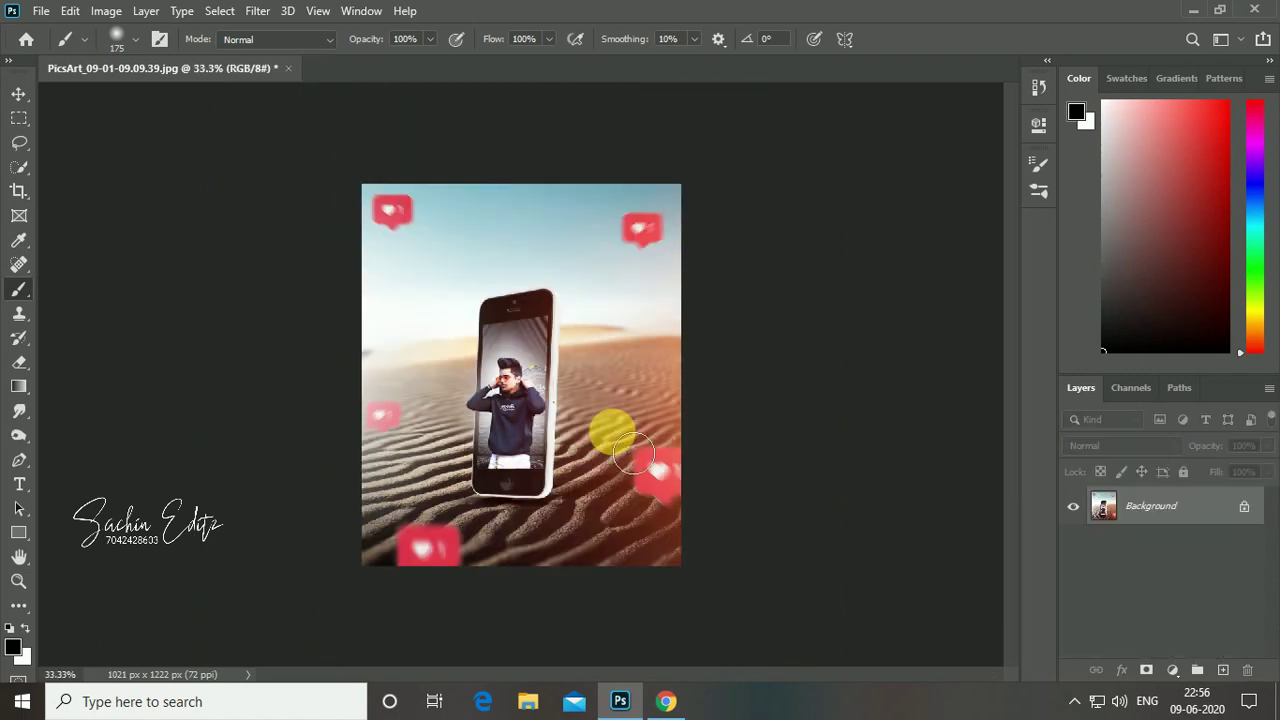
pyautogui.hotkey('ctrl', 'j')
pyautogui.hotkey('ctrl', 'j')
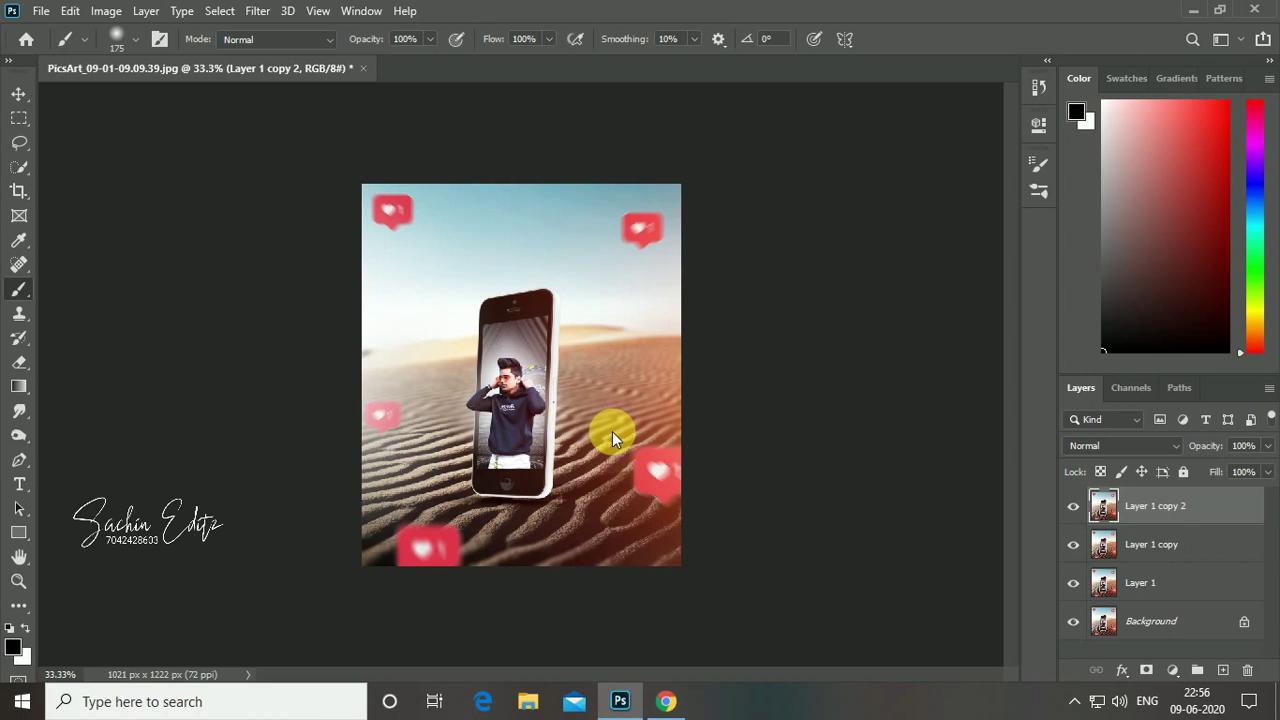
pyautogui.hotkey('ctrl', 'shift', 'a')
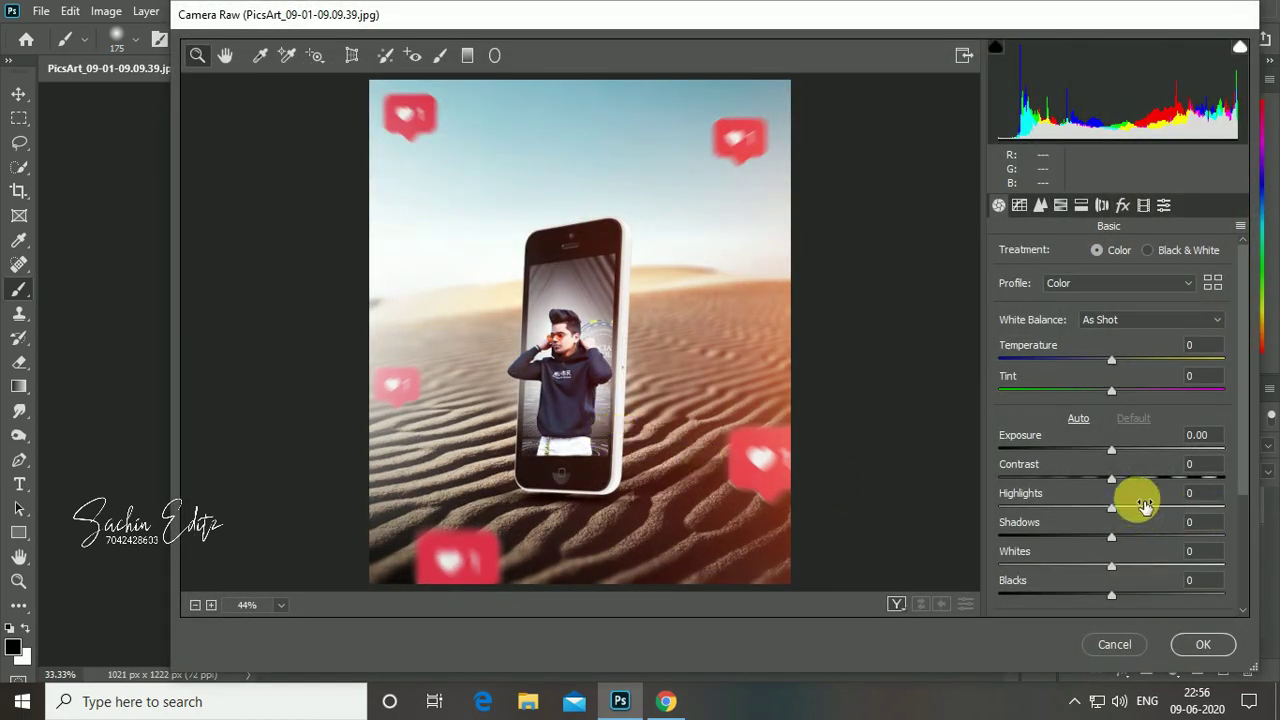
# In Camera Raw Basic, reset contrast, raise highlights to +12 and clarity to +14.
pyautogui.moveTo(1122, 485)
pyautogui.mouseDown()
pyautogui.moveTo(1131, 480)
pyautogui.moveTo(1150, 533)
pyautogui.mouseUp()
pyautogui.scroll(-1, 1194, 503)
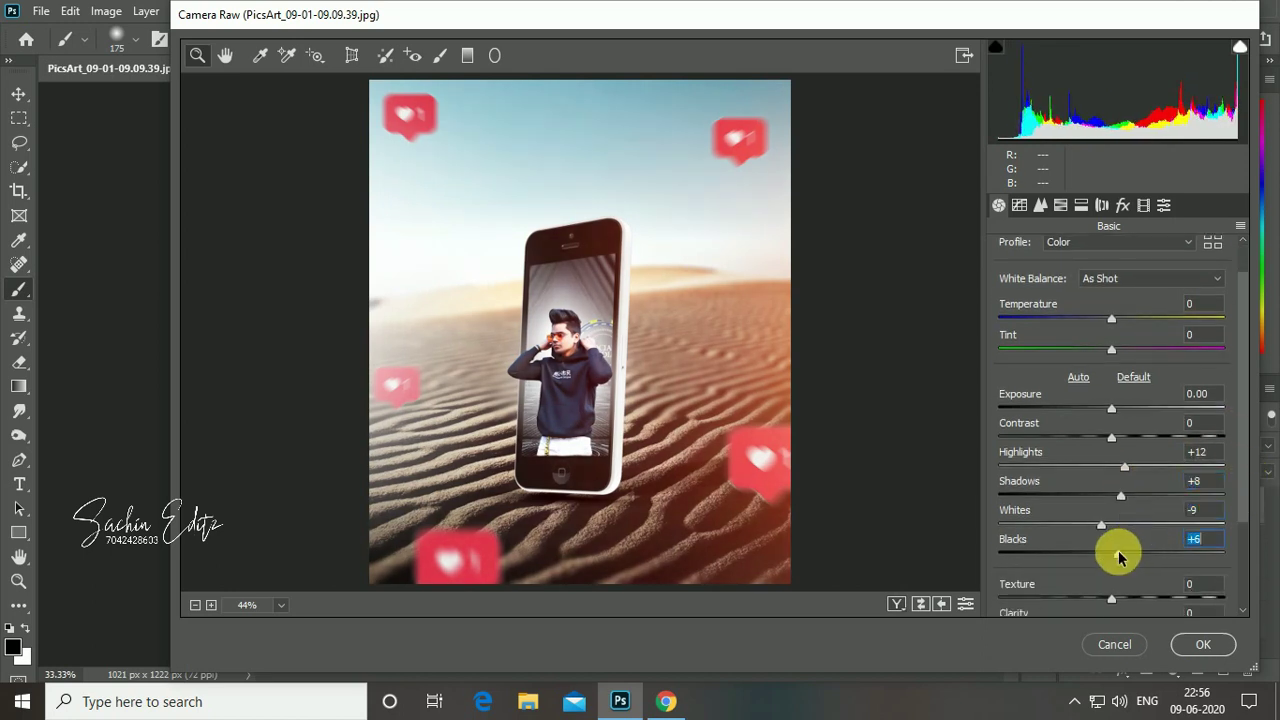
pyautogui.scroll(-2, 1234, 566)
pyautogui.click(1128, 542)
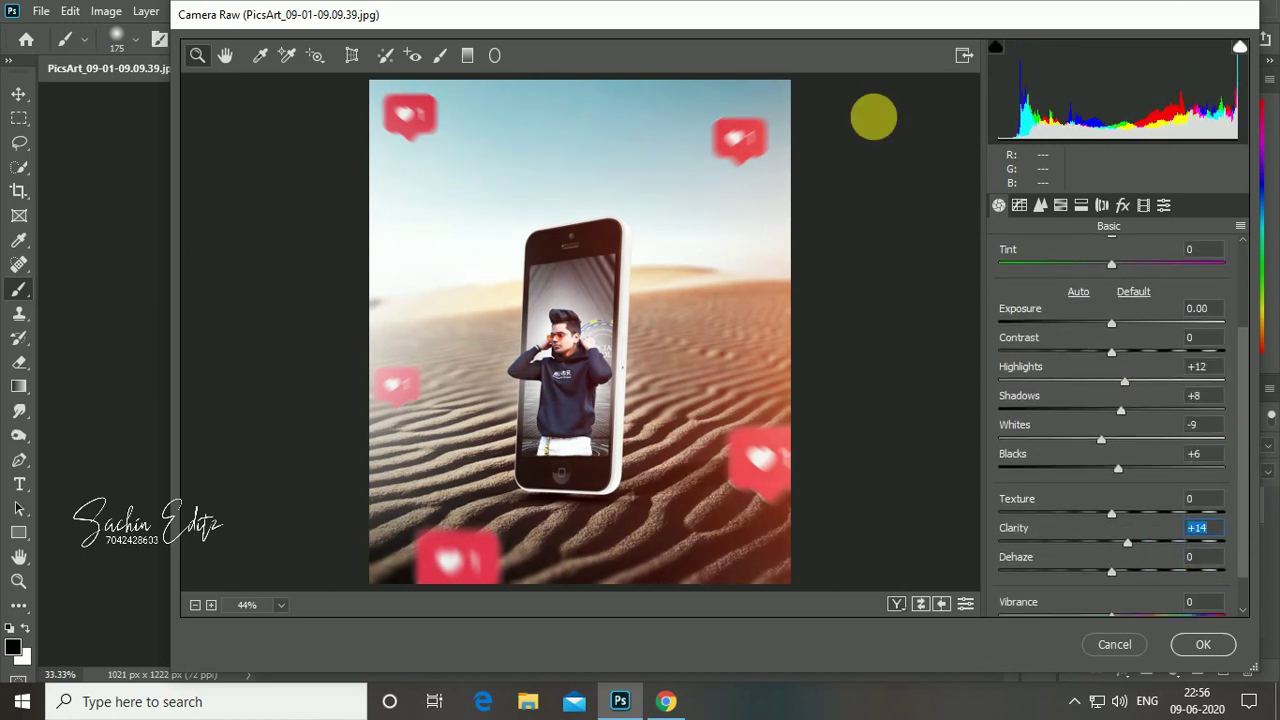
pyautogui.scroll(-1, 1249, 571)
pyautogui.moveTo(1127, 603); pyautogui.dragTo(1133, 607)
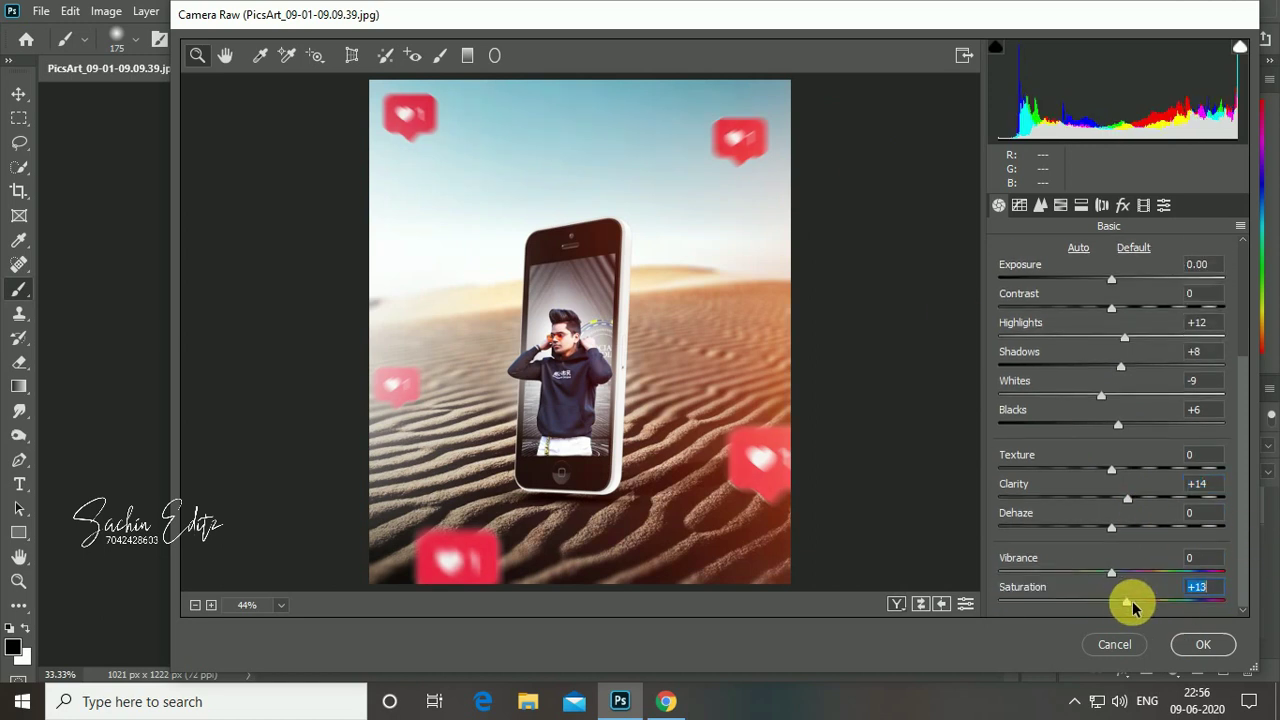
pyautogui.click(1019, 205)
# Cut Oranges saturation to -11, shift Blues toward teal, boost Aquas, brighten oranges.
pyautogui.click(1040, 205)
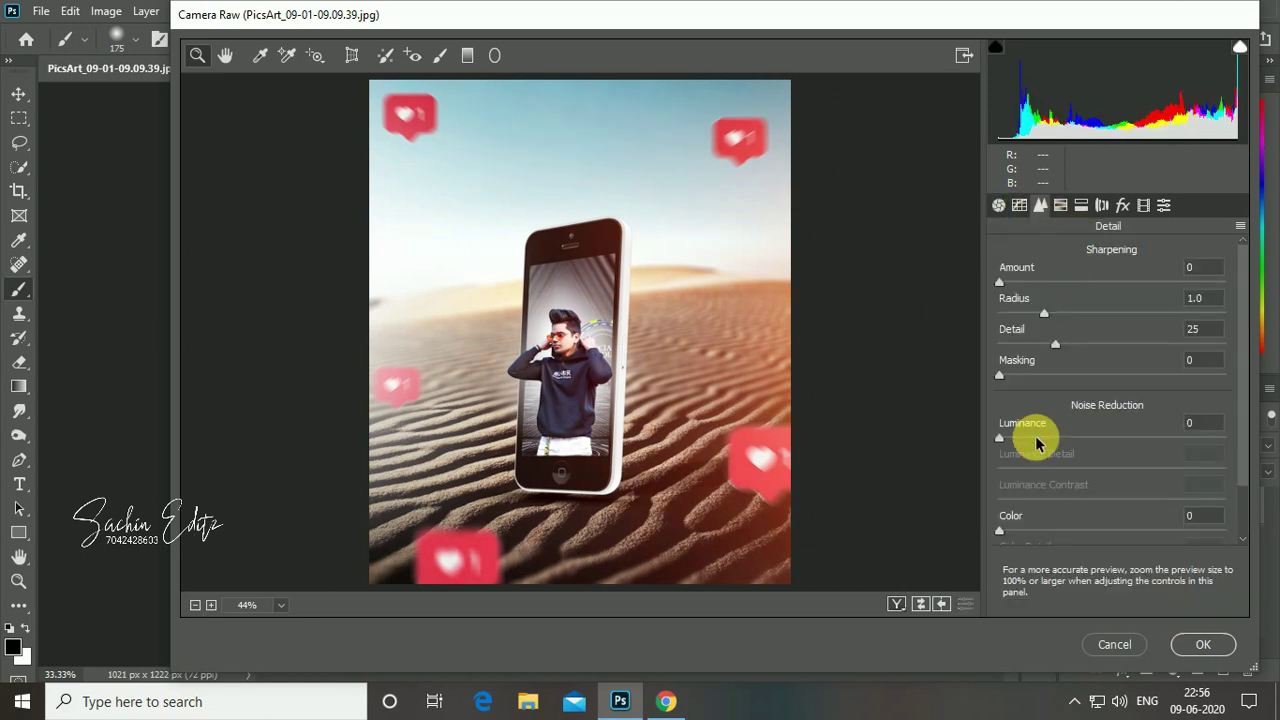
pyautogui.click(1060, 205)
pyautogui.click(1074, 255)
pyautogui.moveTo(1117, 354)
pyautogui.mouseDown()
pyautogui.moveTo(1105, 354)
pyautogui.moveTo(1113, 322)
pyautogui.mouseUp()
pyautogui.click(1010, 255)
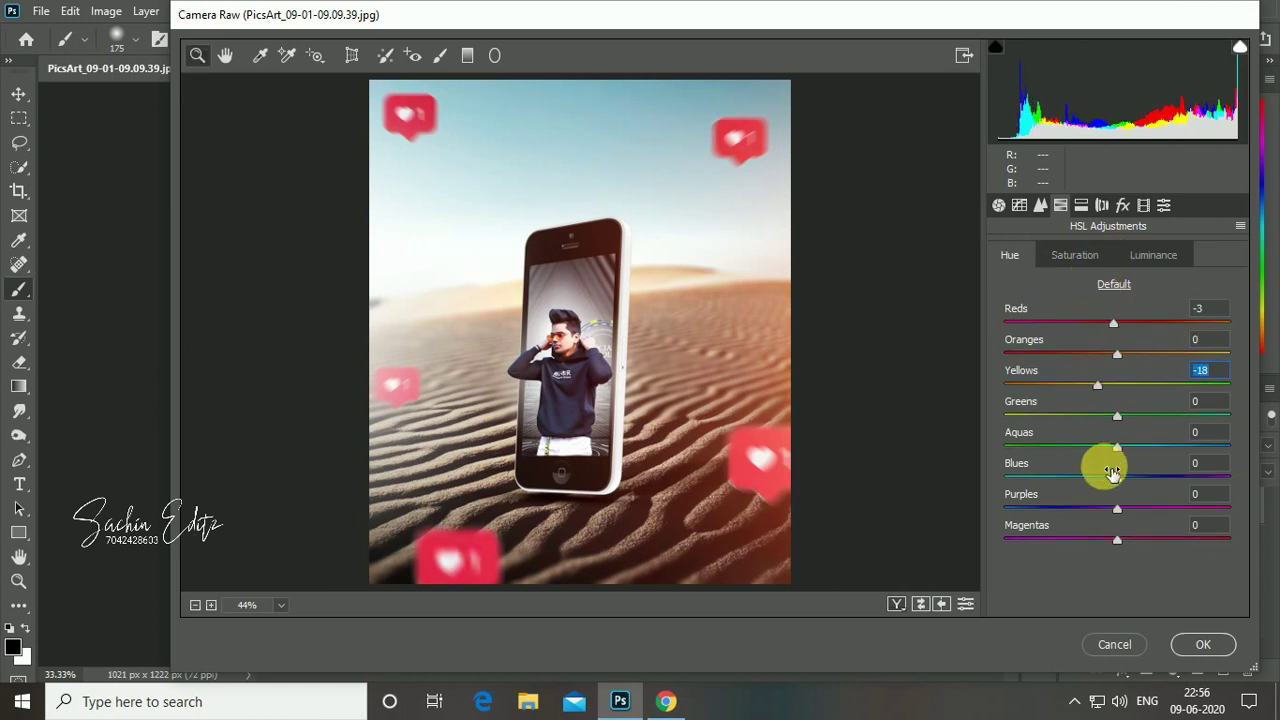
pyautogui.moveTo(1117, 477); pyautogui.dragTo(1045, 487)
pyautogui.click(1074, 255)
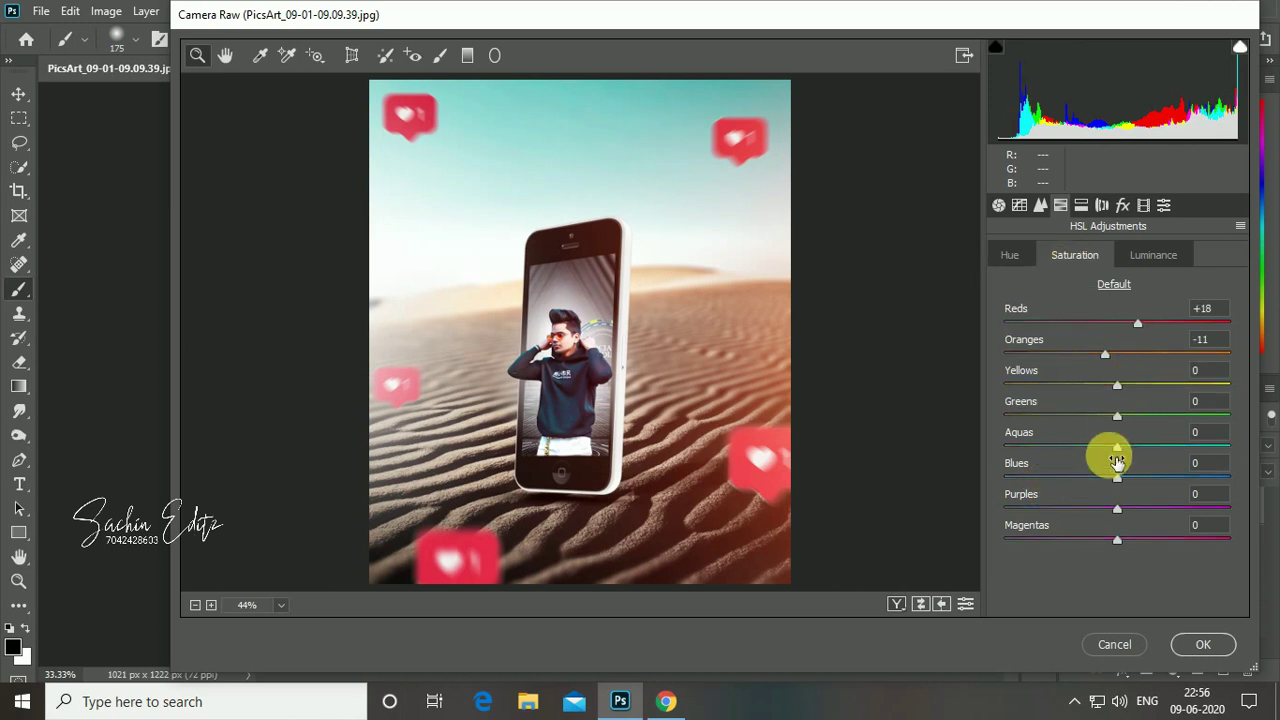
pyautogui.moveTo(1117, 446)
pyautogui.mouseDown()
pyautogui.moveTo(1146, 447)
pyautogui.moveTo(1145, 477)
pyautogui.mouseUp()
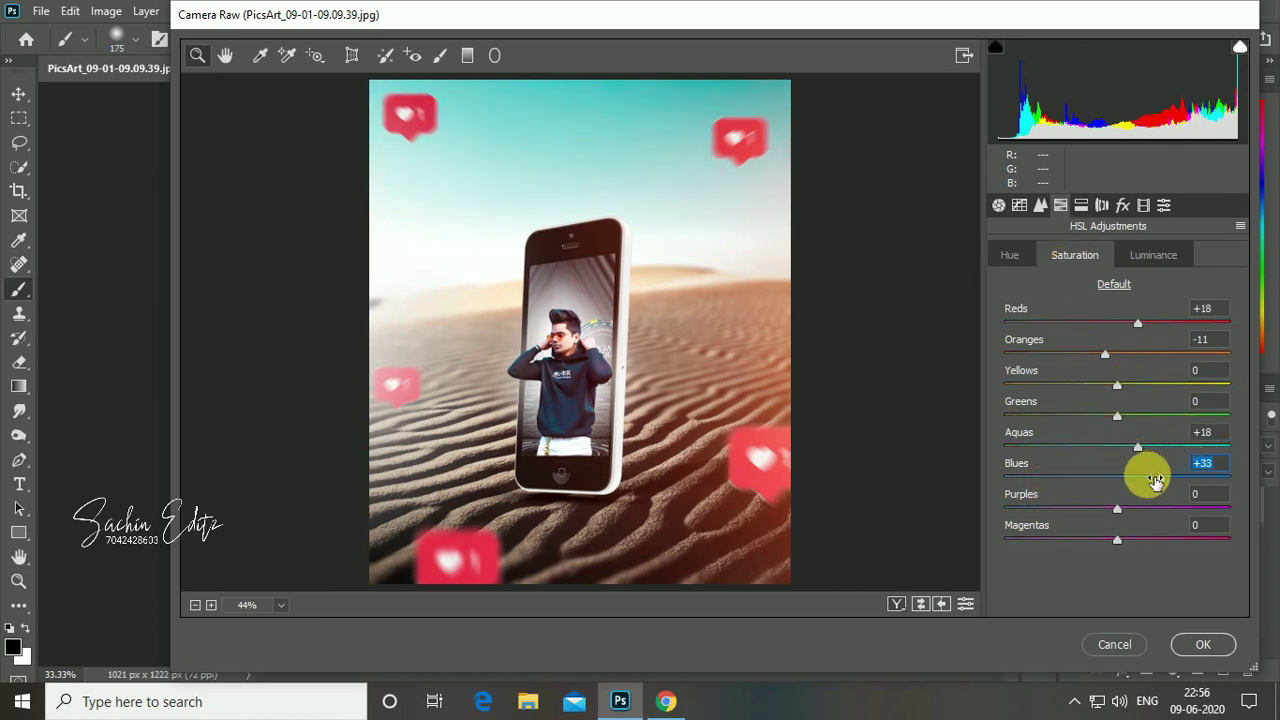
pyautogui.click(1149, 258)
pyautogui.moveTo(1117, 354); pyautogui.dragTo(1122, 354)
# Add a -17 edge vignette and raise calibration red +8, green +13, blue saturation.
pyautogui.click(1101, 205)
pyautogui.click(1122, 205)
pyautogui.moveTo(1117, 449)
pyautogui.mouseDown()
pyautogui.moveTo(1065, 480)
pyautogui.moveTo(1152, 511)
pyautogui.moveTo(1156, 542)
pyautogui.mouseUp()
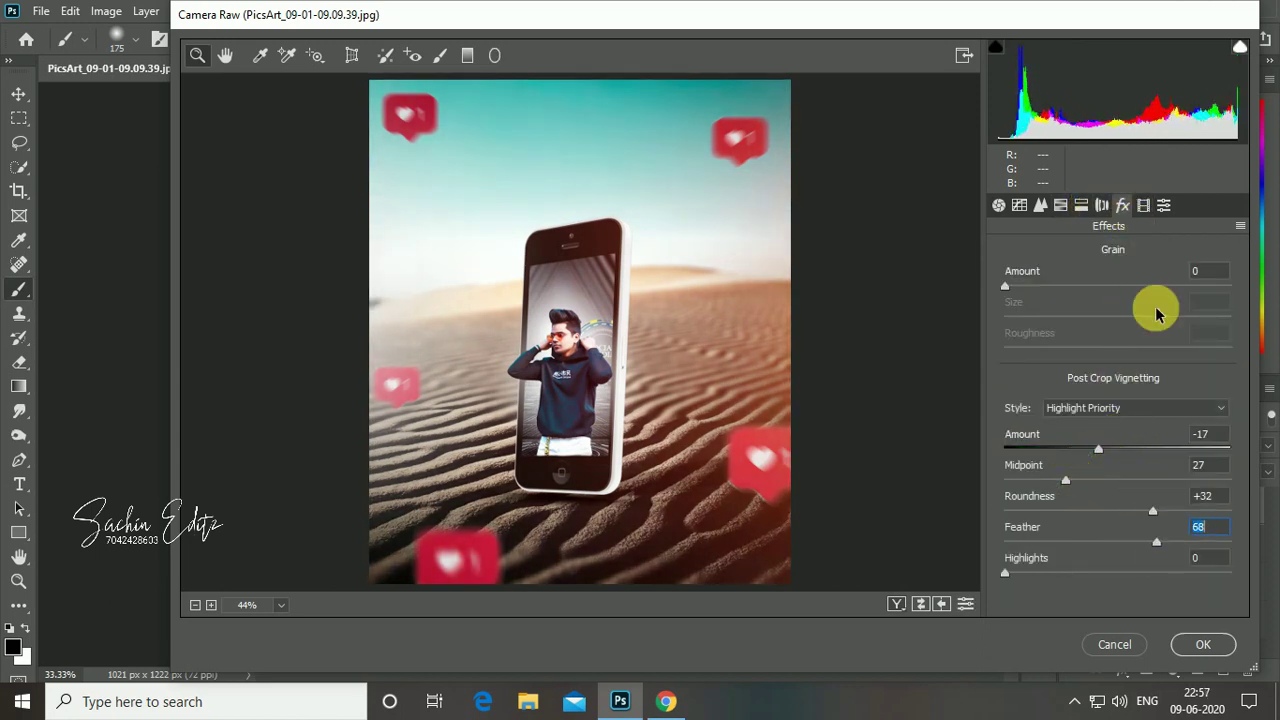
pyautogui.click(1143, 205)
pyautogui.moveTo(1137, 412); pyautogui.dragTo(1126, 414)
pyautogui.moveTo(1133, 508); pyautogui.dragTo(1133, 500)
pyautogui.moveTo(1117, 588); pyautogui.dragTo(1134, 588)
pyautogui.moveTo(1103, 561); pyautogui.dragTo(1140, 590)
pyautogui.click(1203, 644)
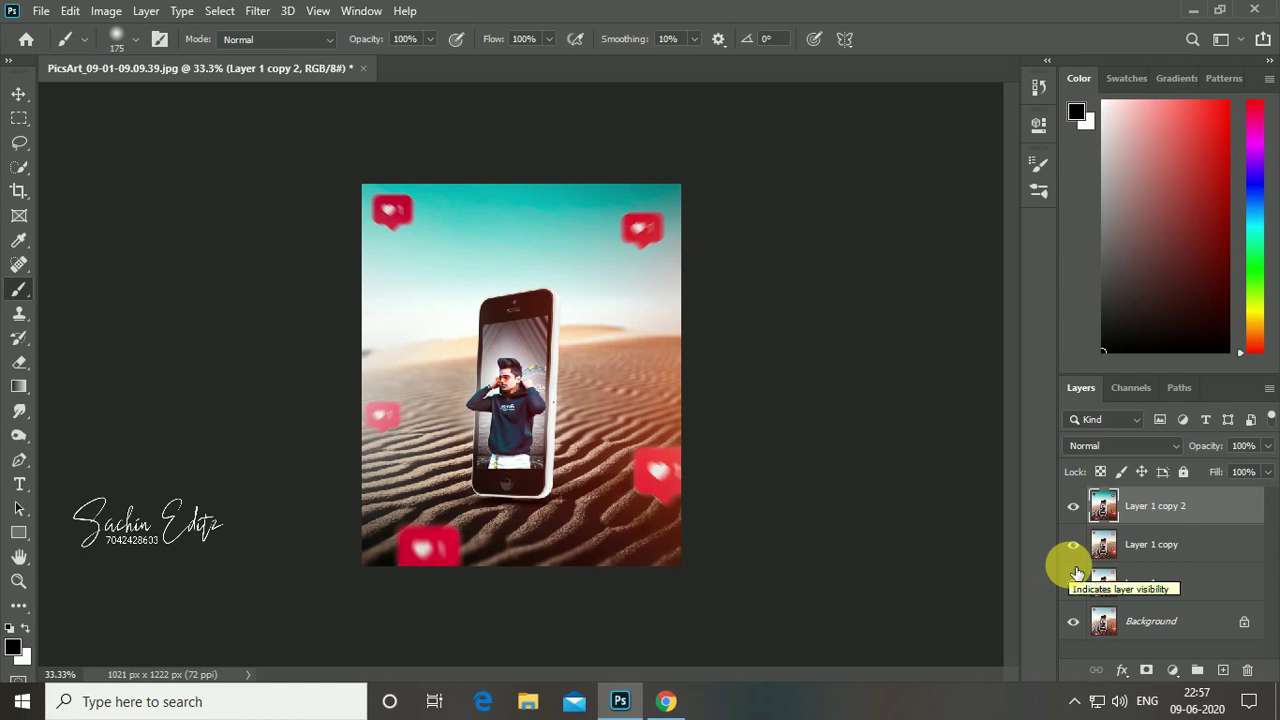
# Inspect the graded image and launch Color Efex Pro 4 from the Filter menu.
pyautogui.hotkey('ctrl', '+')
pyautogui.hotkey('ctrl', '-')
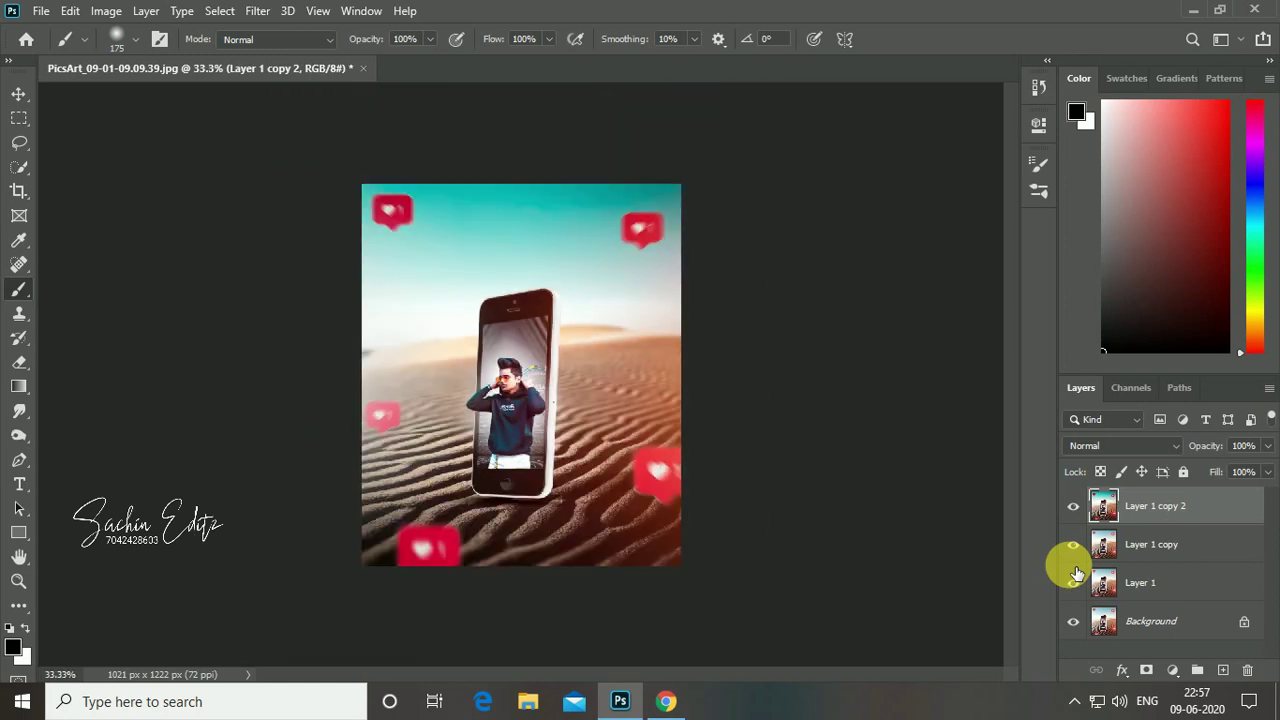
pyautogui.hotkey('ctrl', '+')
pyautogui.hotkey('ctrl', '+')
pyautogui.hotkey('ctrl', '+')
pyautogui.hotkey('ctrl', '-')
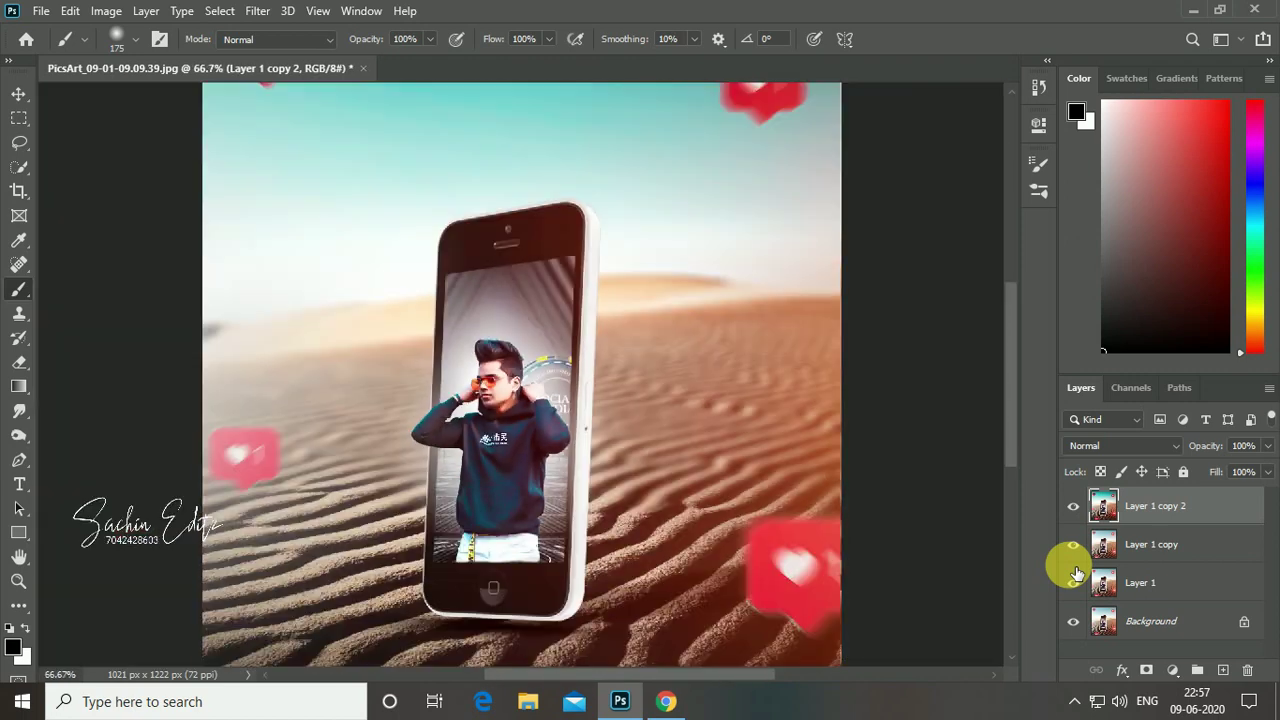
pyautogui.hotkey('ctrl', '-')
pyautogui.hotkey('ctrl', '-')
pyautogui.hotkey('ctrl', '-')
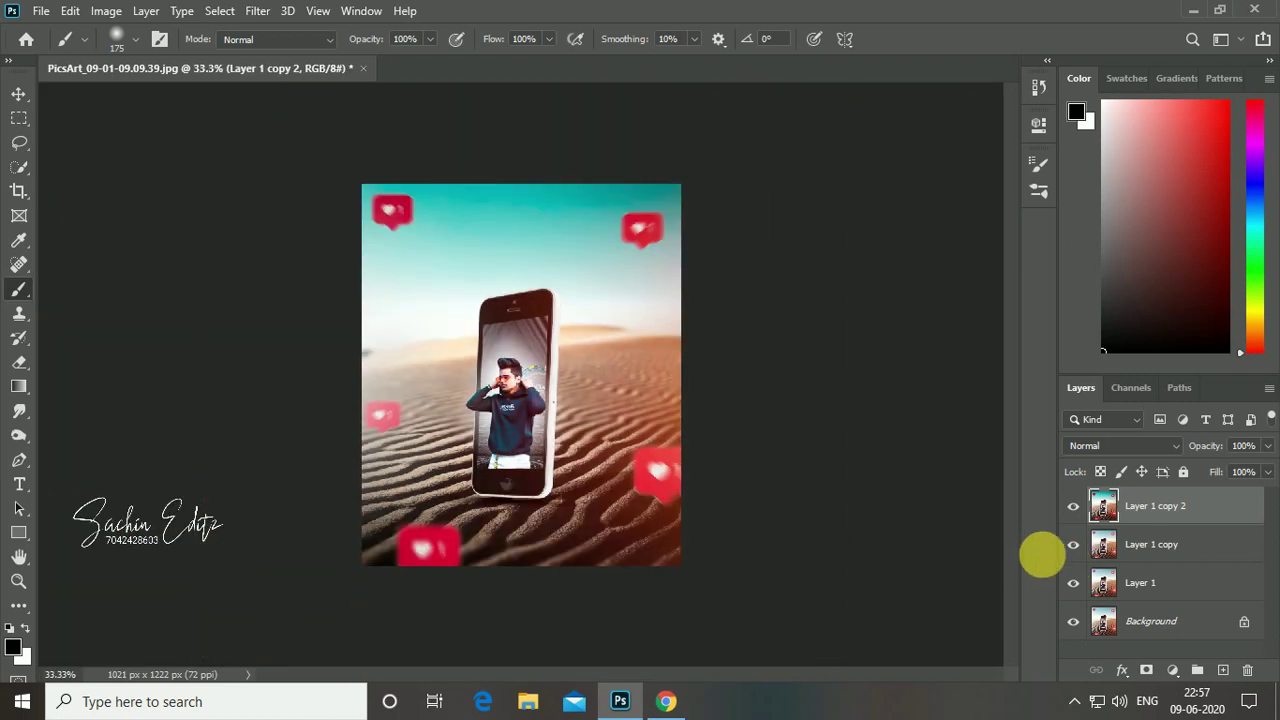
pyautogui.hotkey('ctrl', '+')
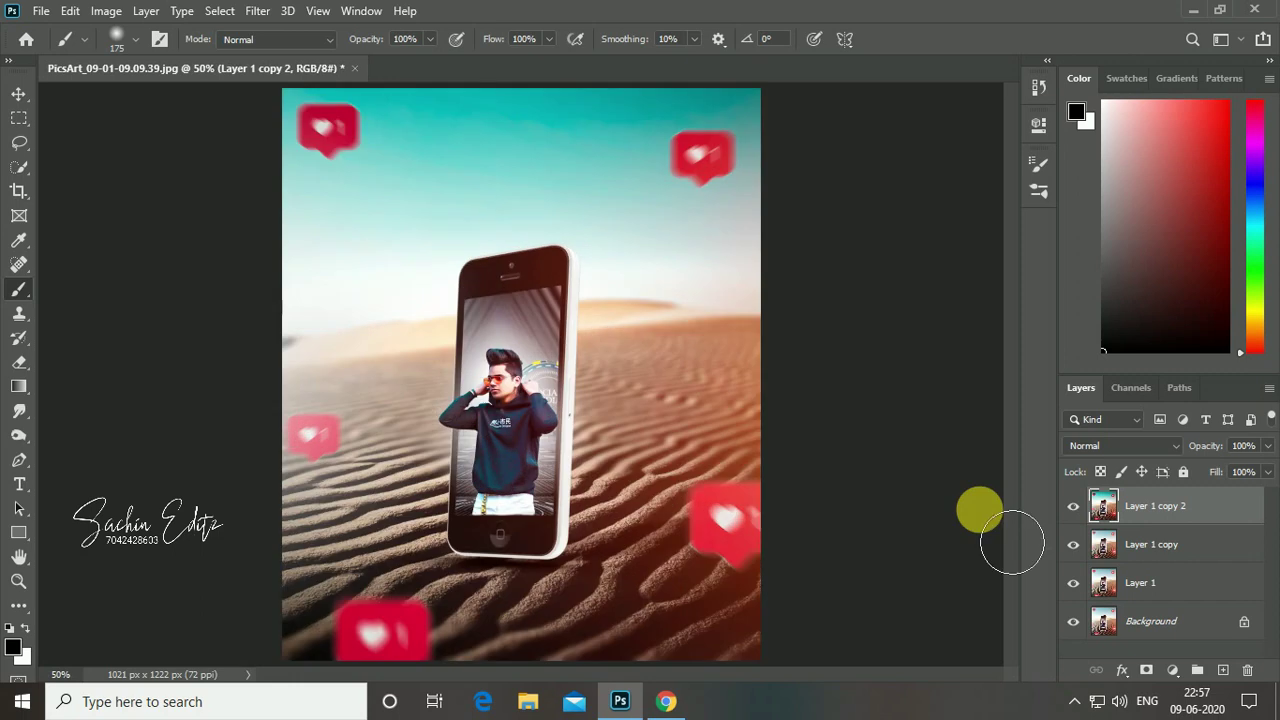
pyautogui.click(250, 11)
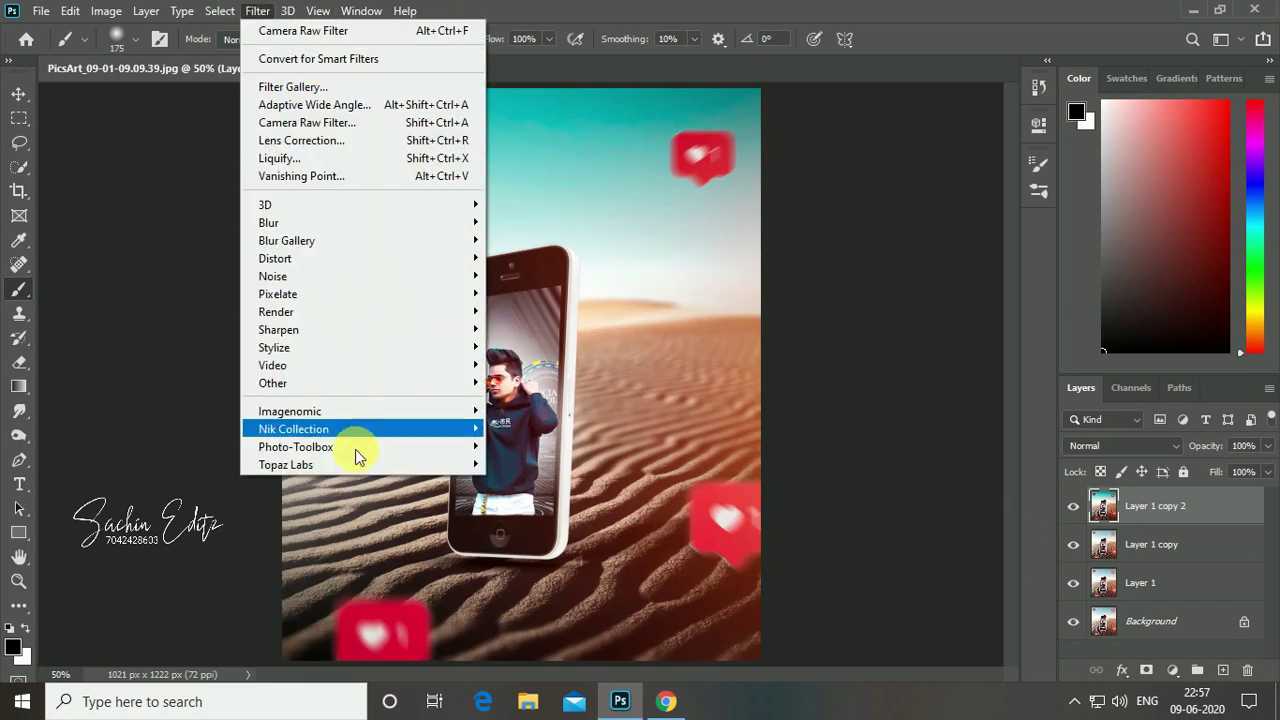
pyautogui.moveTo(293, 429)
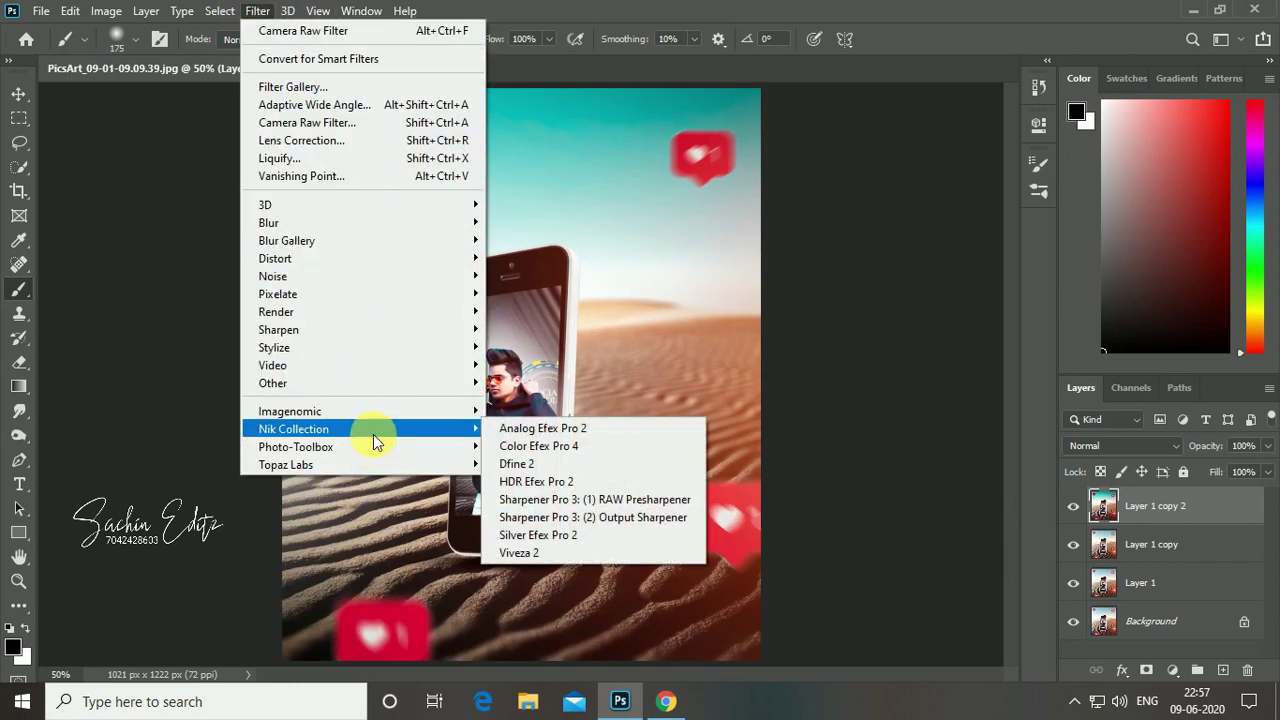
pyautogui.click(559, 452)
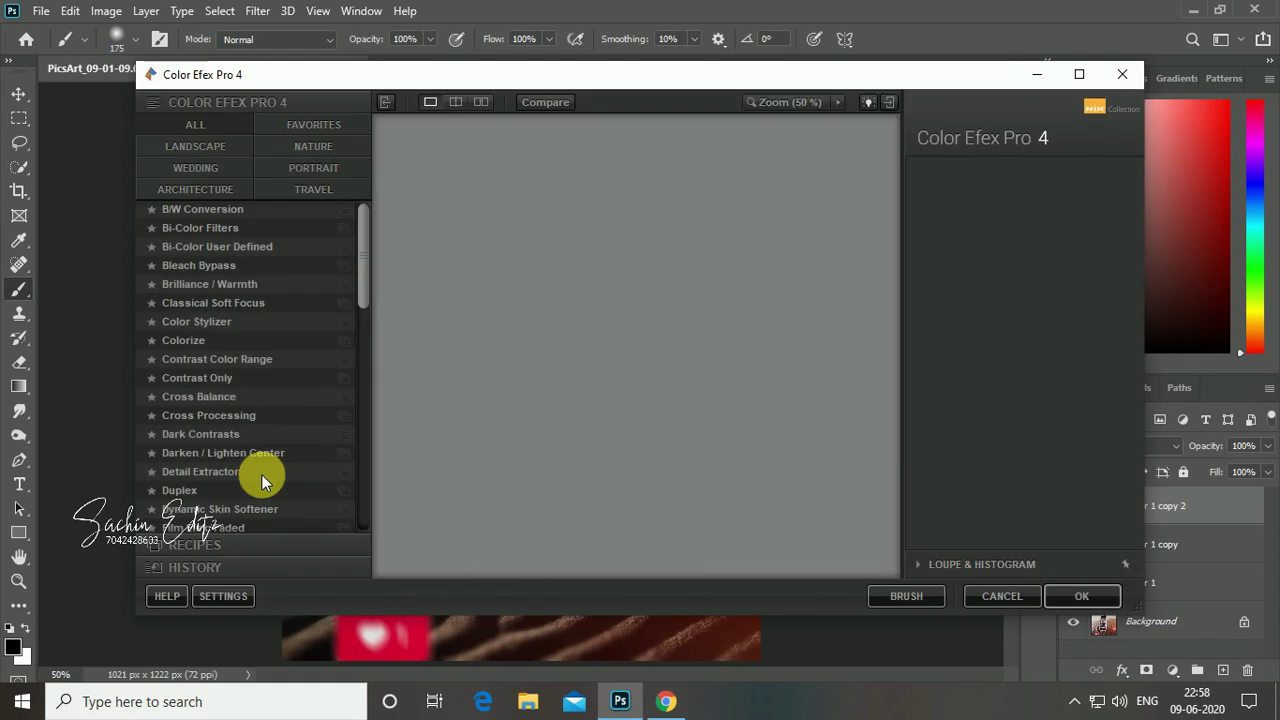
# Apply Detail Extractor with its saturation raised to 19%.
pyautogui.click(261, 474)
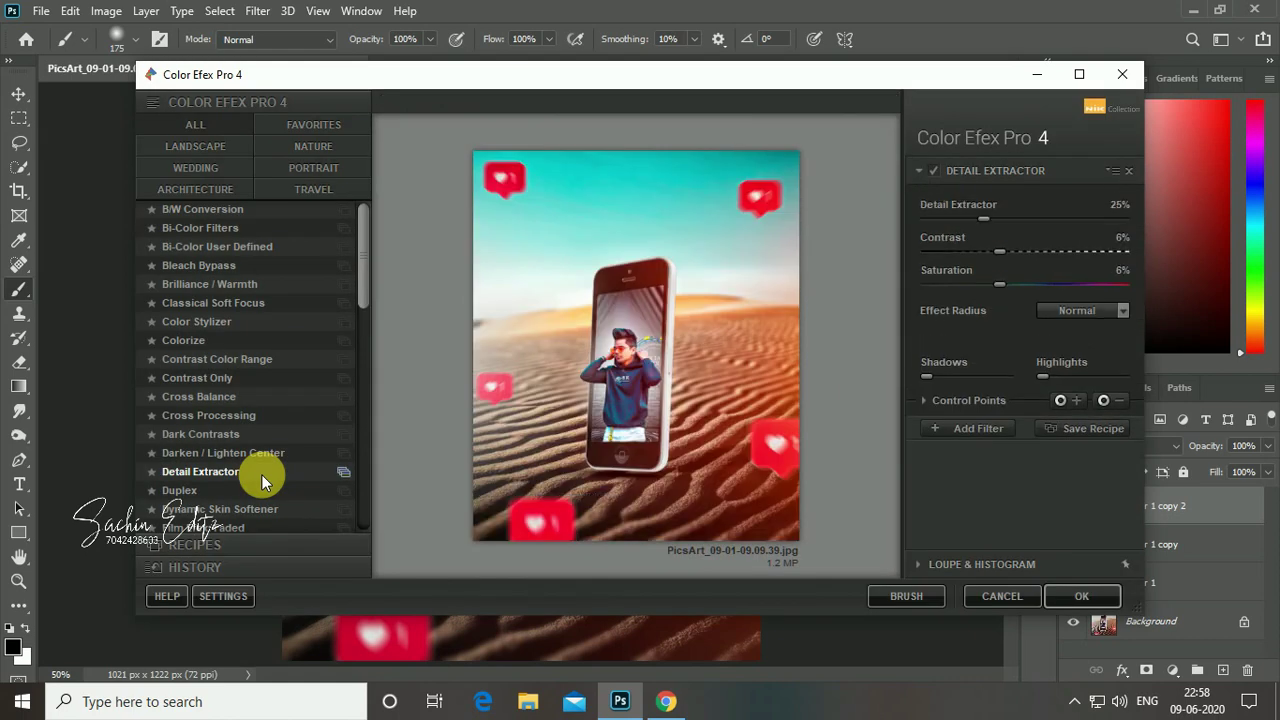
pyautogui.click(793, 335)
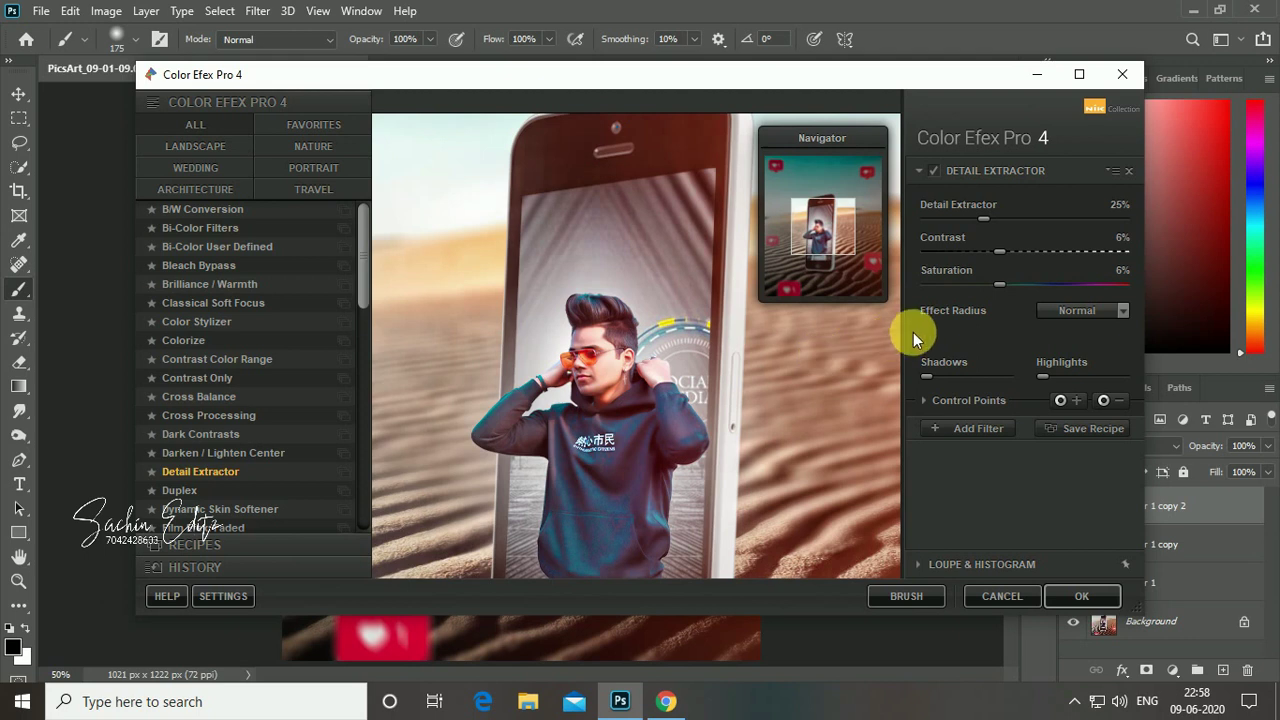
pyautogui.click(1016, 283)
pyautogui.hotkey('ctrl', '0')
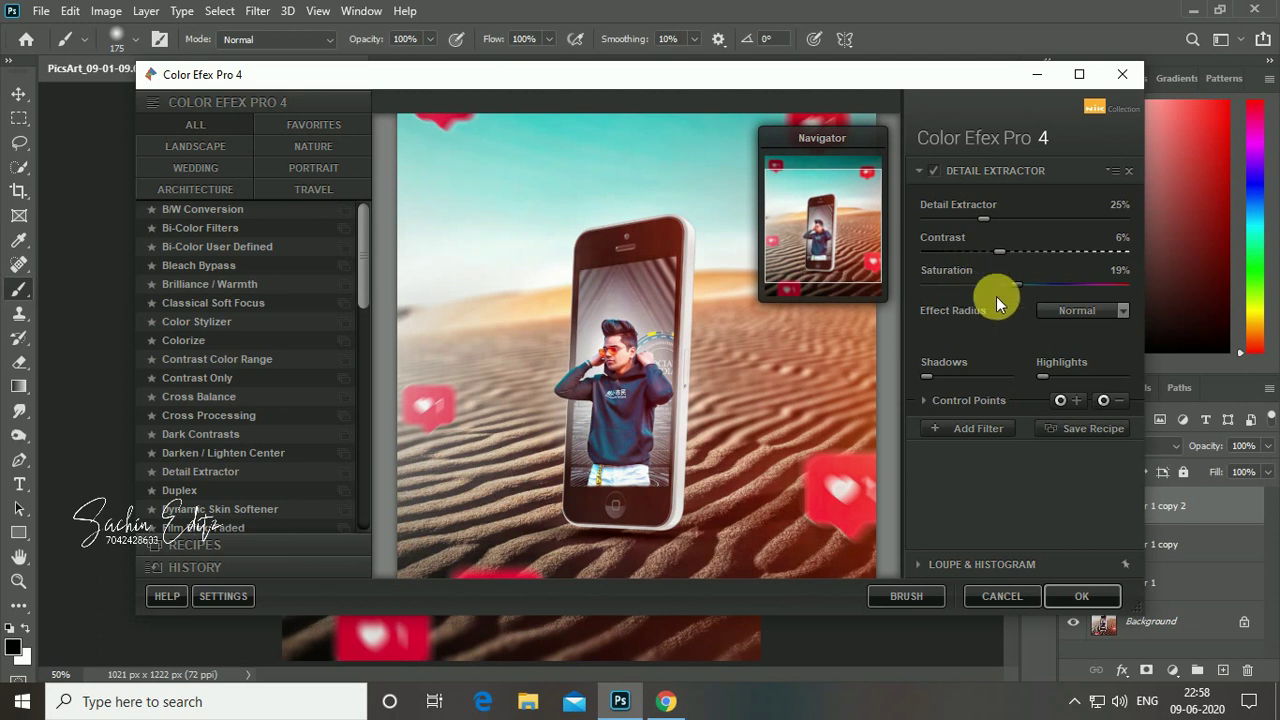
pyautogui.click(1090, 597)
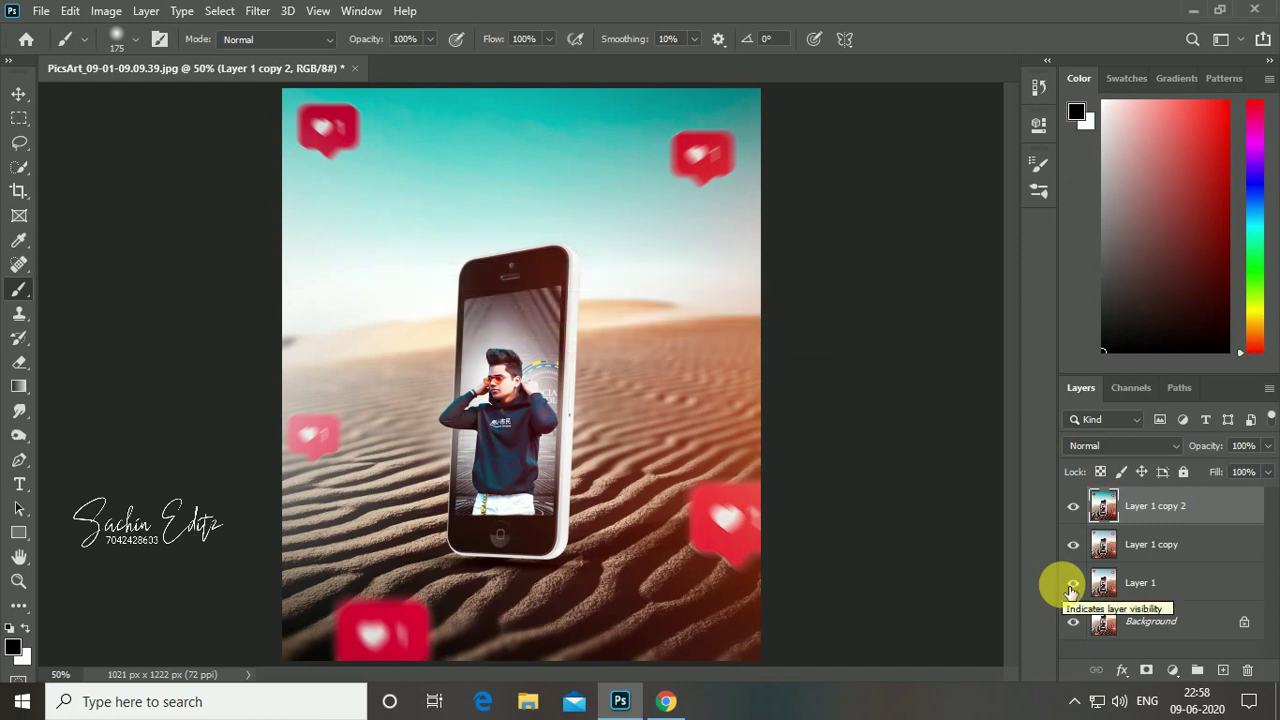
pyautogui.hotkey('ctrl', '+')
pyautogui.hotkey('ctrl', '+')
pyautogui.hotkey('ctrl', '-')
pyautogui.hotkey('ctrl', '-')
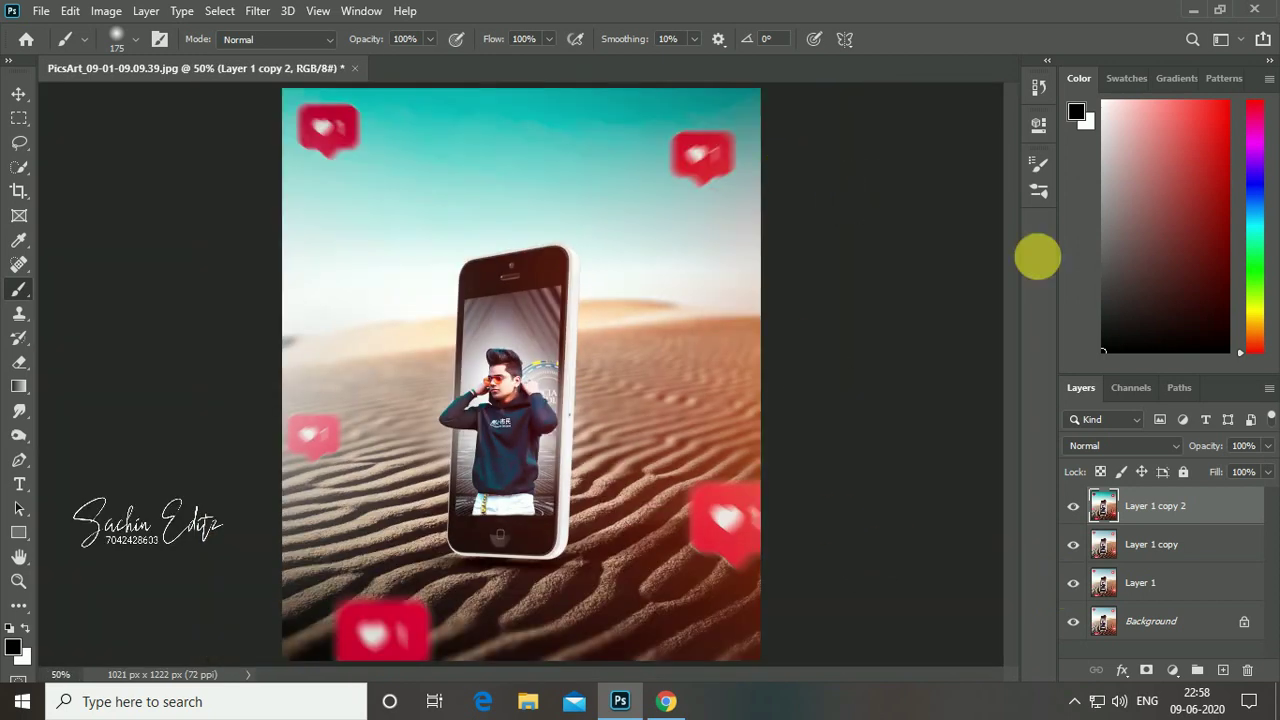
pyautogui.click(1073, 508)
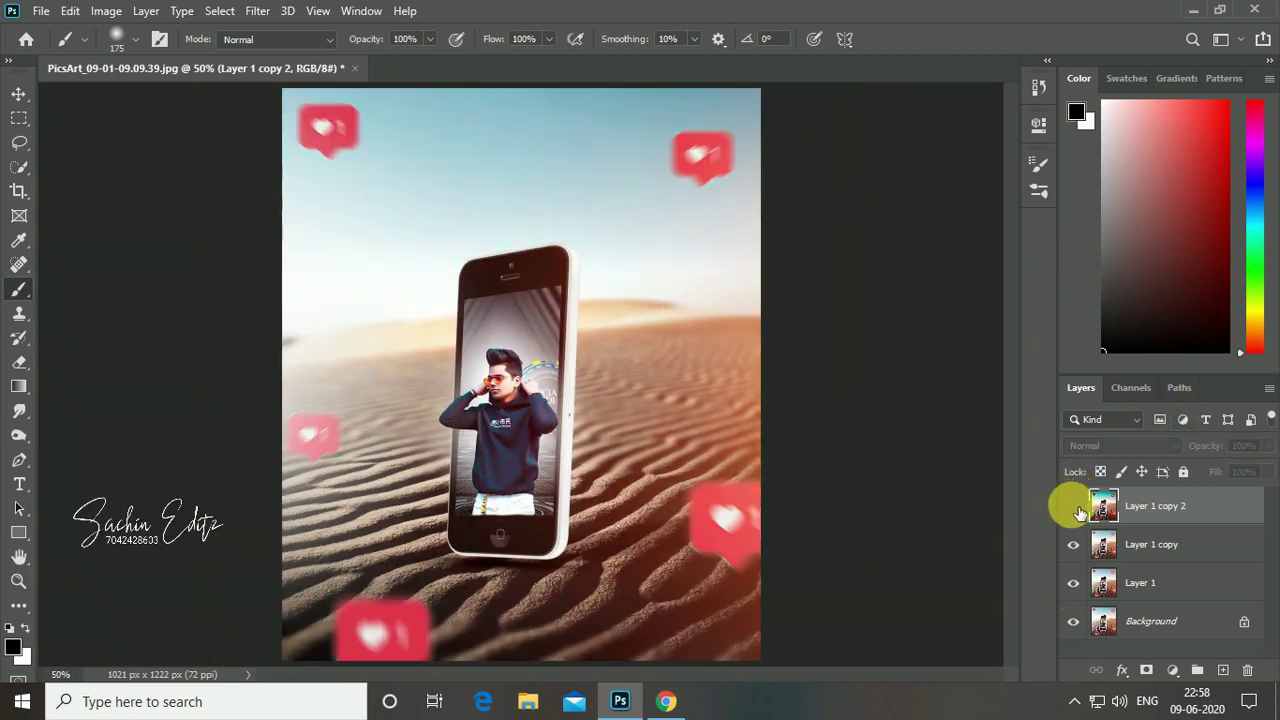
pyautogui.click(1075, 510)
pyautogui.click(1075, 510)
pyautogui.click(1080, 510)
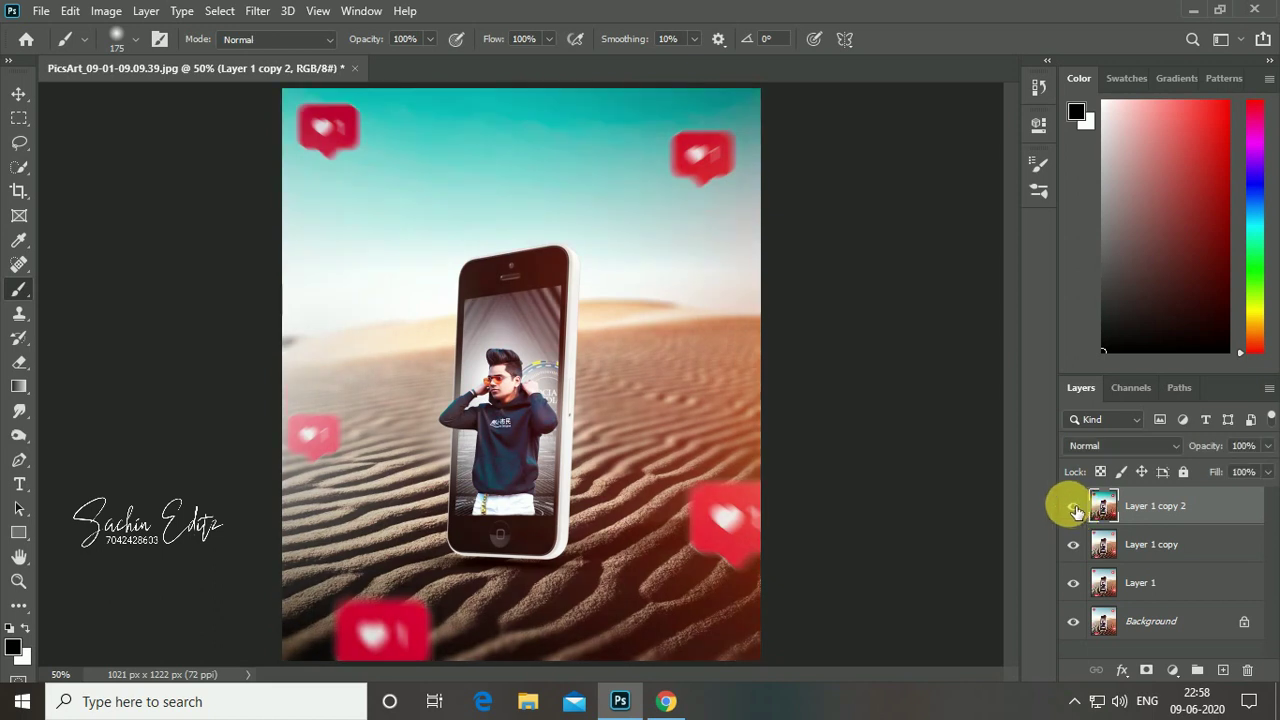
pyautogui.hotkey('ctrl', 'j')
pyautogui.hotkey('ctrl', 'j')
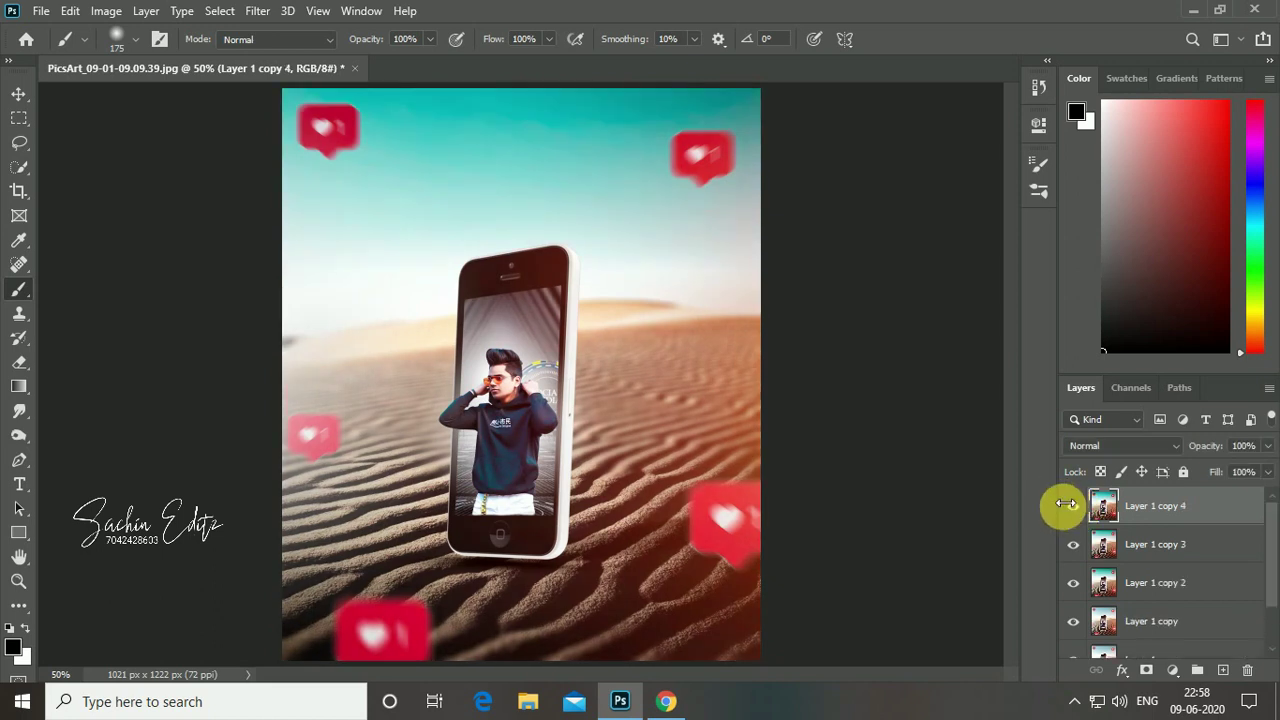
pyautogui.click(257, 12)
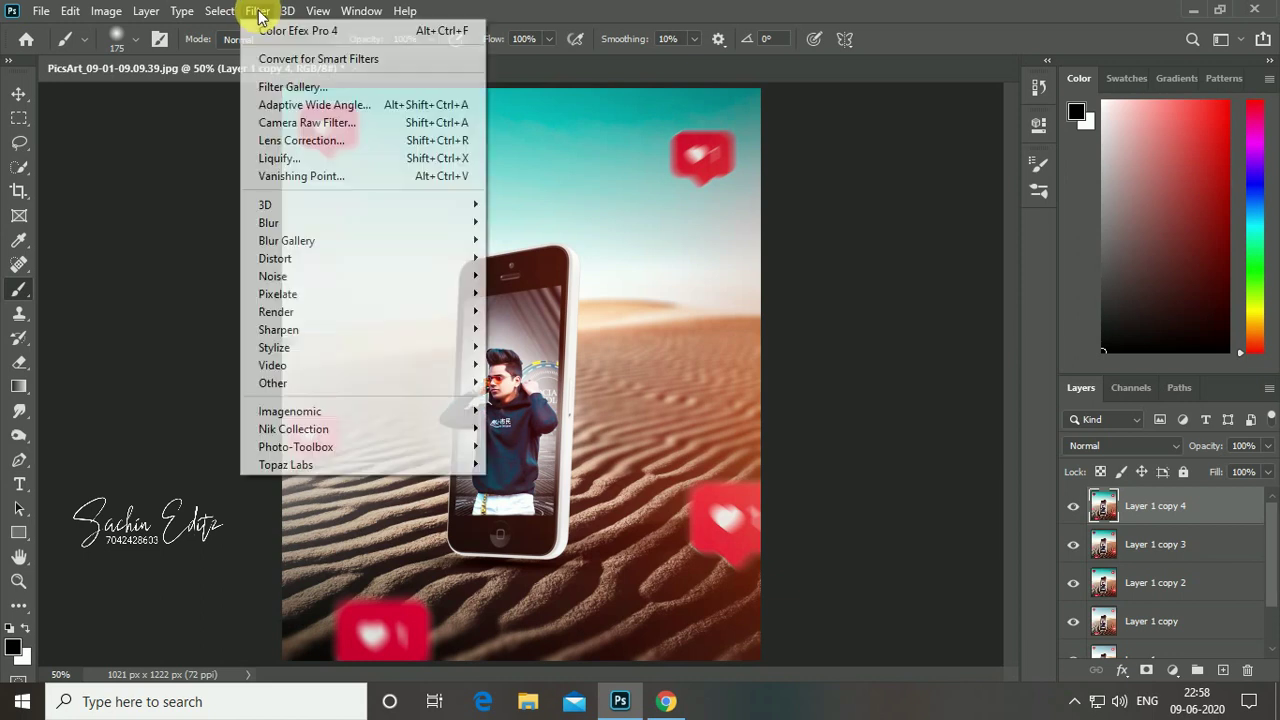
pyautogui.click(260, 12)
pyautogui.click(262, 12)
pyautogui.click(278, 31)
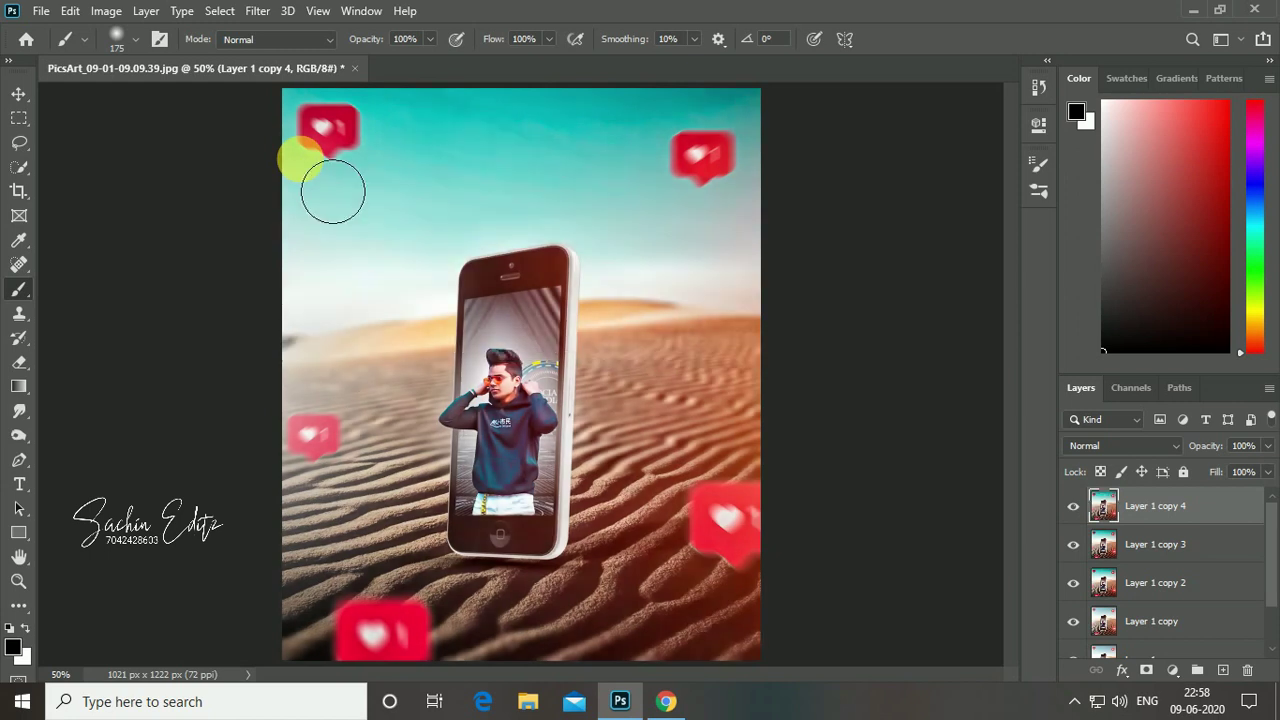
pyautogui.hotkey('ctrl', '+')
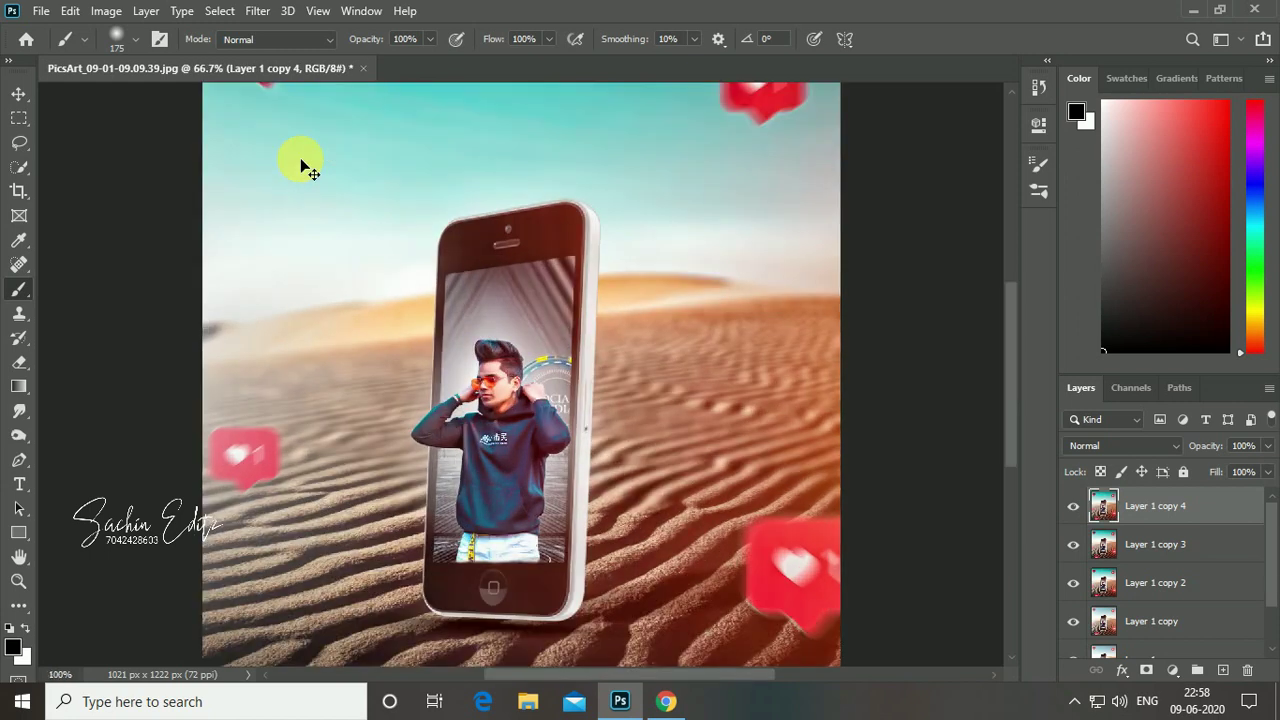
pyautogui.hotkey('ctrl', '-')
pyautogui.hotkey('ctrl', '-')
pyautogui.hotkey('ctrl', '+')
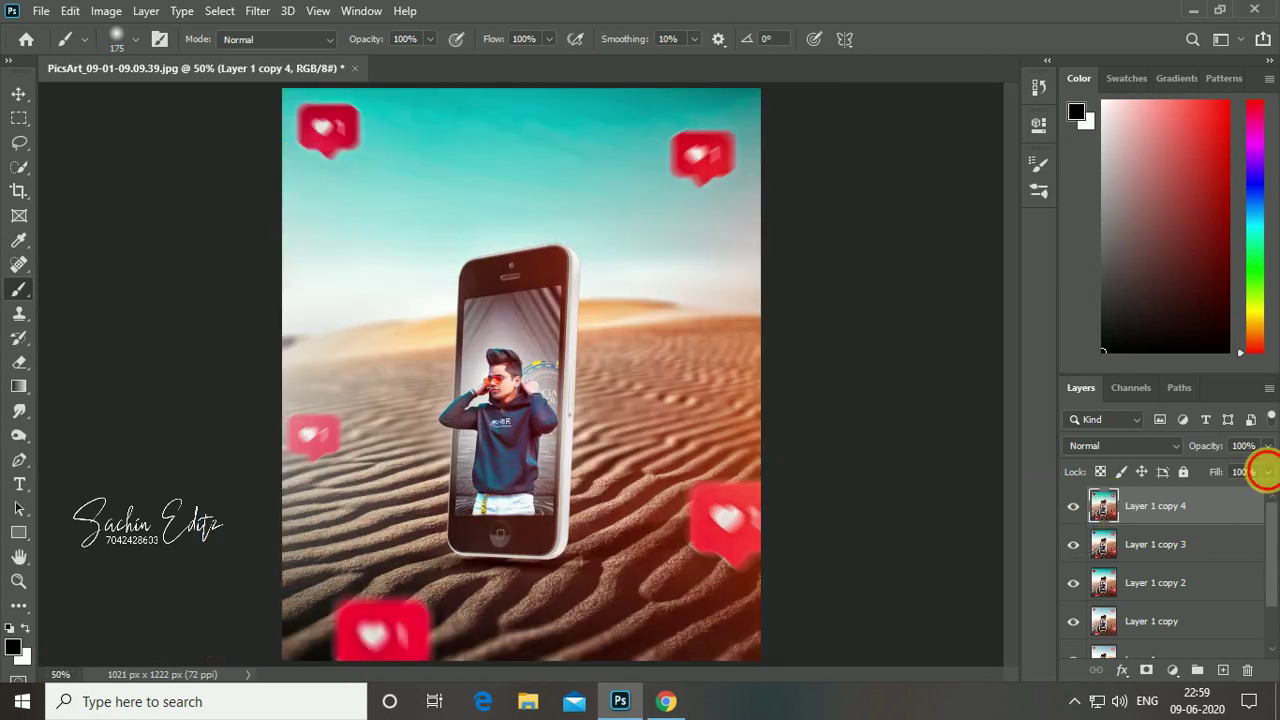
pyautogui.moveTo(1267, 472)
pyautogui.mouseDown()
pyautogui.moveTo(1239, 502)
pyautogui.moveTo(1191, 514)
pyautogui.mouseUp()
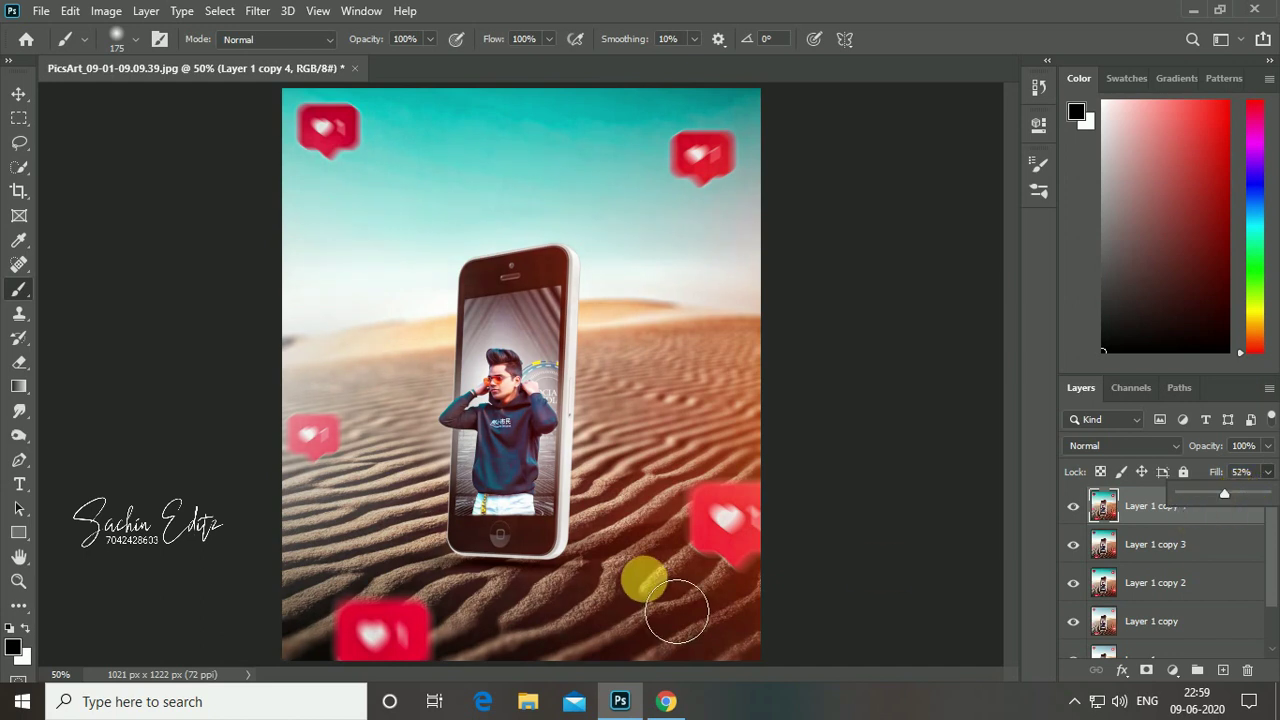
pyautogui.hotkey('ctrl', '+')
pyautogui.hotkey('ctrl', '+')
pyautogui.hotkey('ctrl', '-')
pyautogui.hotkey('ctrl', '-')
pyautogui.hotkey('ctrl', '-')
pyautogui.hotkey('ctrl', '+')
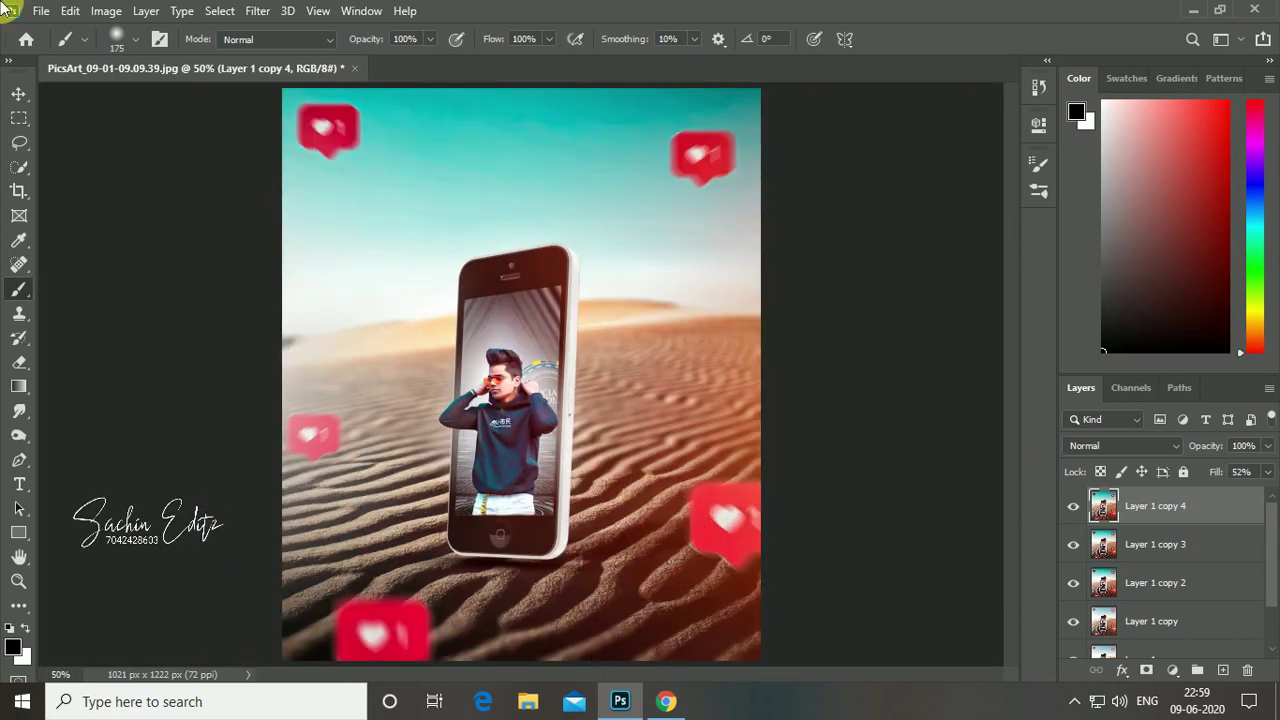
pyautogui.hotkey('ctrl', 'alt', 'z')
pyautogui.hotkey('ctrl', 'alt', 'z')
pyautogui.hotkey('ctrl', 'alt', 'z')
pyautogui.hotkey('ctrl', 'alt', 'z')
pyautogui.hotkey('ctrl', 'j')
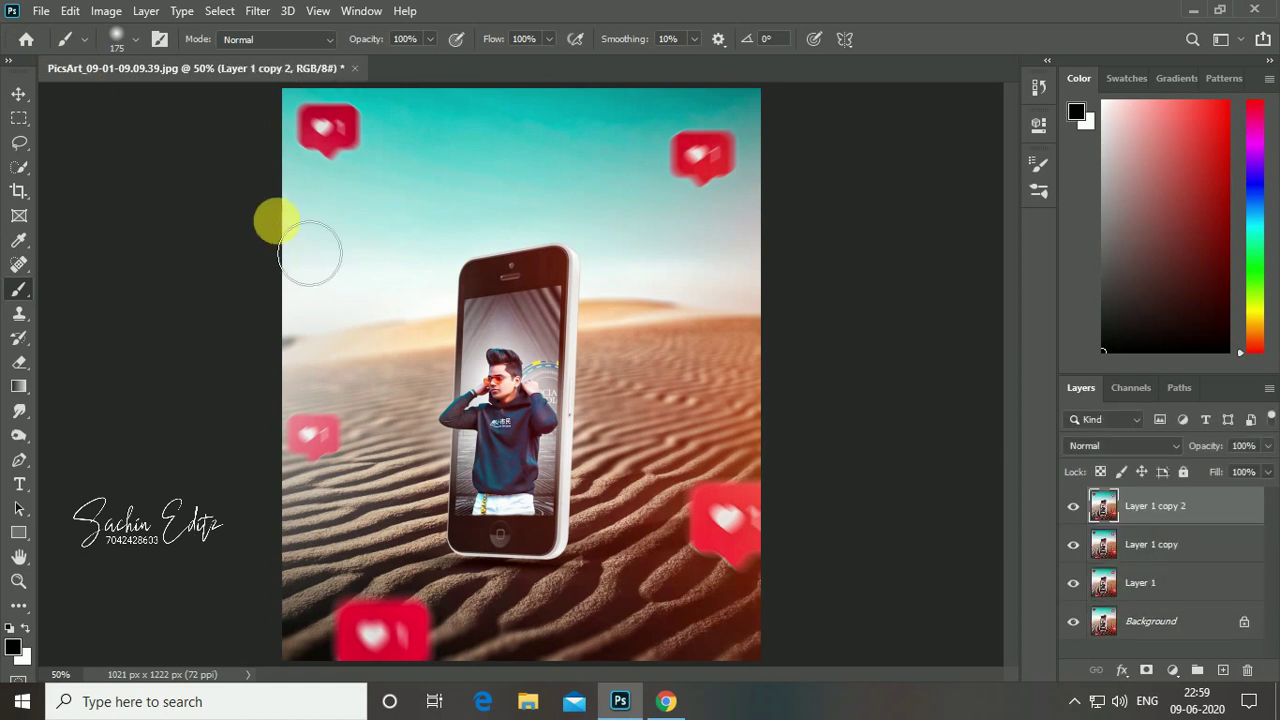
pyautogui.click(41, 11)
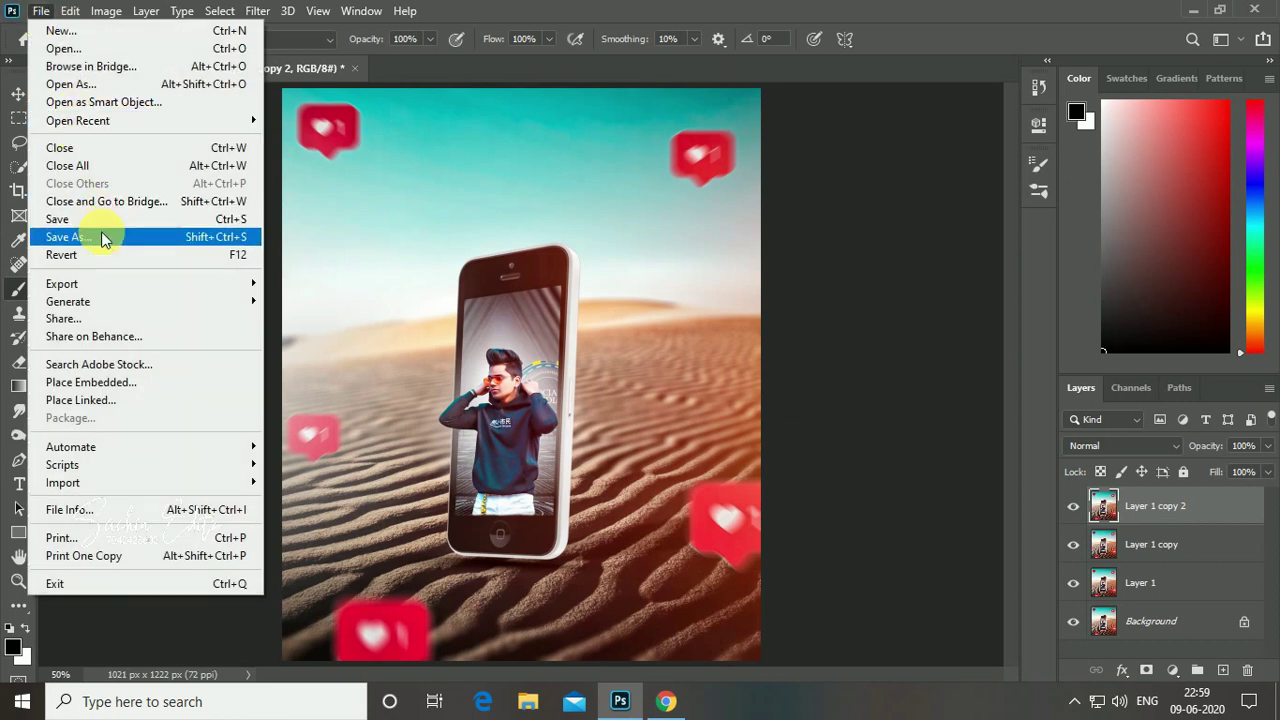
# Browse Pictures to the bokeh folder and place the PicsArt_05-10-07.52.02 signature image.
pyautogui.click(110, 383)
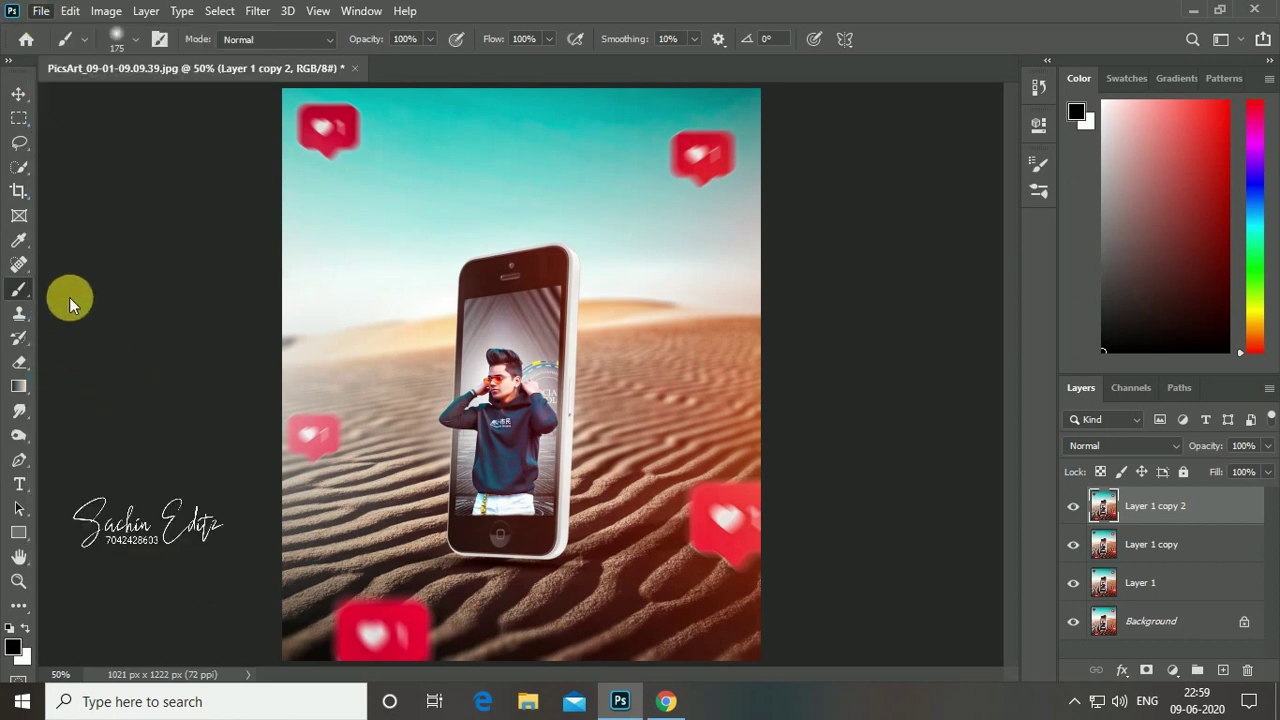
pyautogui.click(77, 213)
pyautogui.click(346, 204)
pyautogui.doubleClick(346, 204)
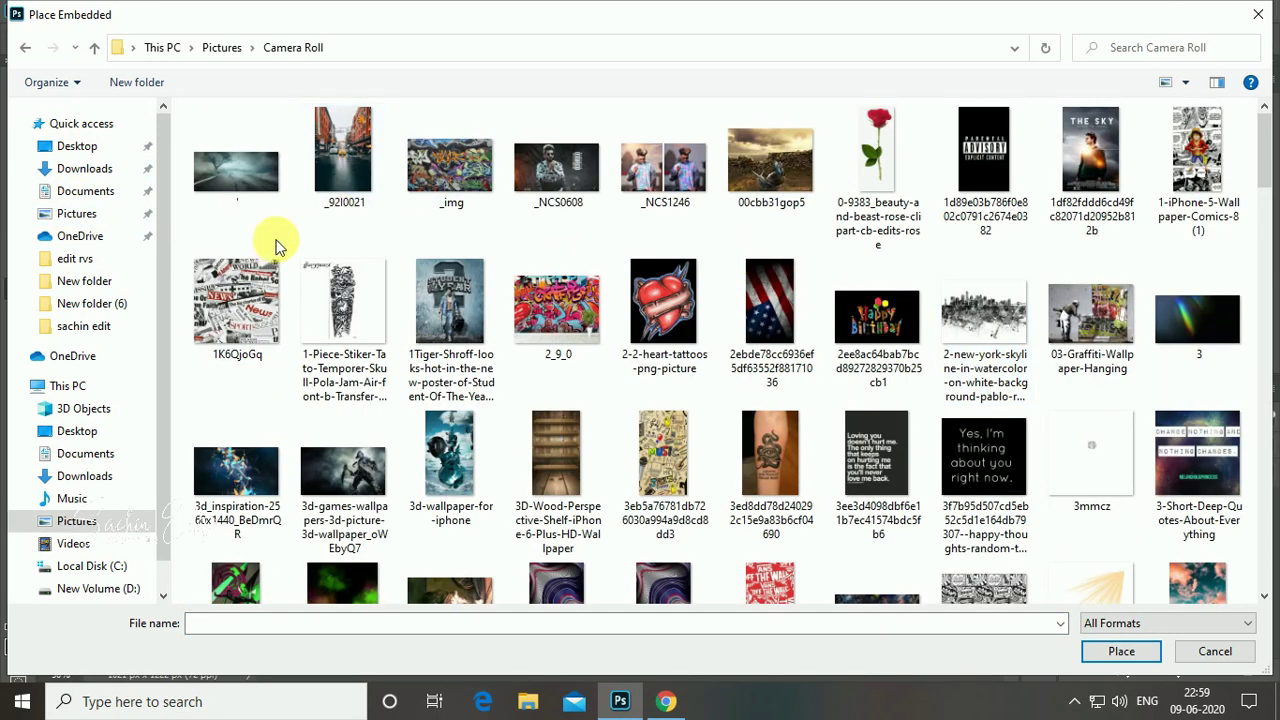
pyautogui.click(118, 233)
pyautogui.click(111, 214)
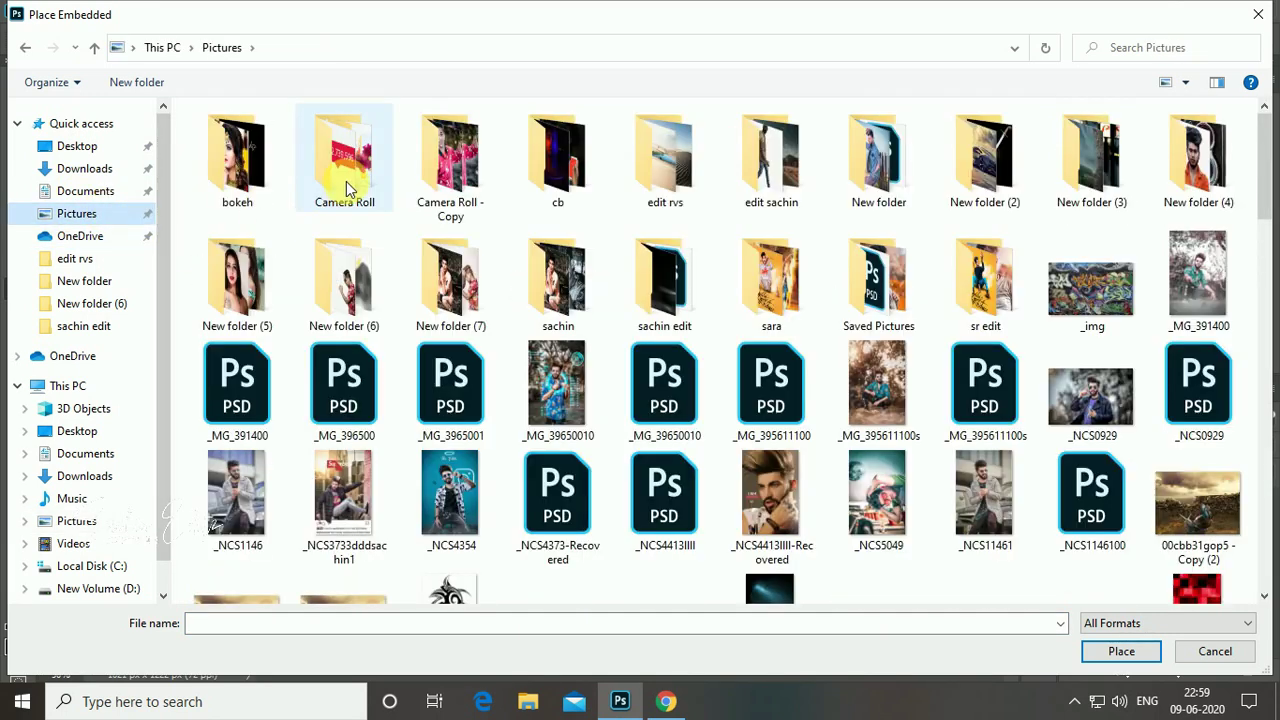
pyautogui.click(346, 190)
pyautogui.doubleClick(346, 190)
pyautogui.click(77, 213)
pyautogui.click(253, 203)
pyautogui.doubleClick(253, 203)
pyautogui.moveTo(1265, 166); pyautogui.dragTo(1265, 300)
pyautogui.doubleClick(874, 525)
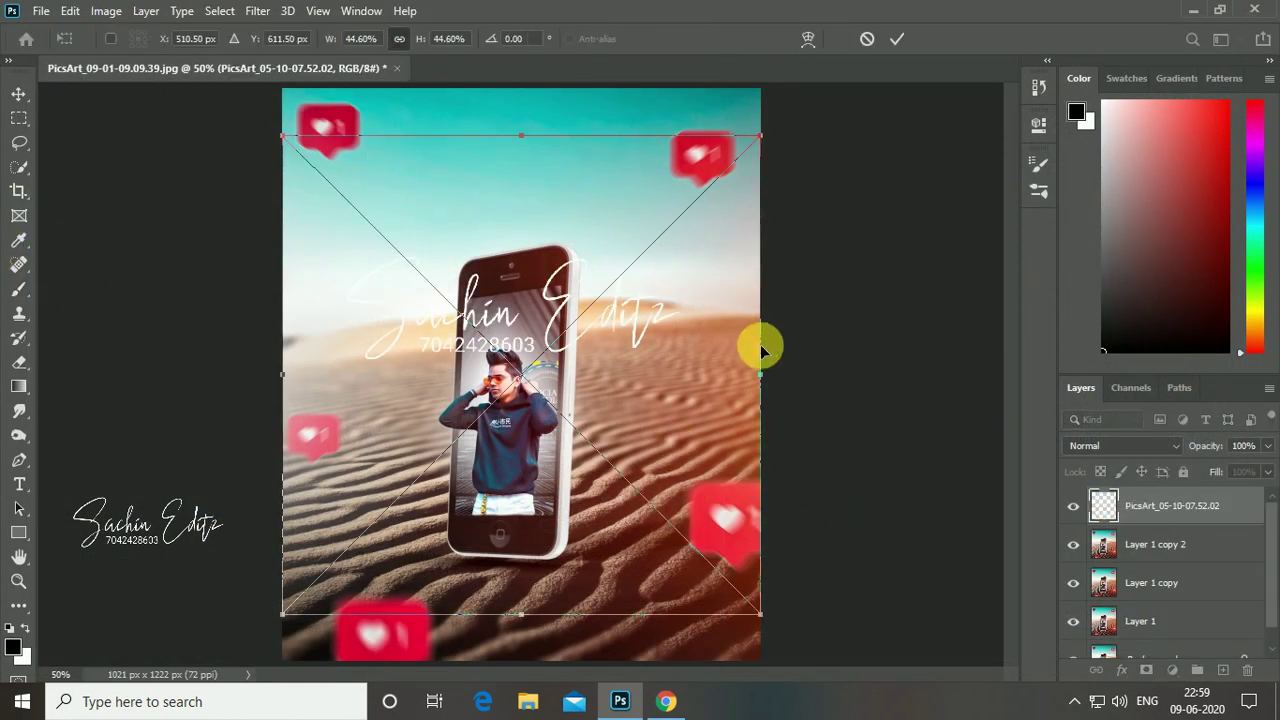
# Scale the signature to about 10% and position it just right of the man.
pyautogui.moveTo(770, 356); pyautogui.dragTo(448, 375)
pyautogui.moveTo(375, 393)
pyautogui.mouseDown()
pyautogui.moveTo(394, 570)
pyautogui.moveTo(409, 557)
pyautogui.moveTo(373, 285)
pyautogui.moveTo(638, 444)
pyautogui.mouseUp()
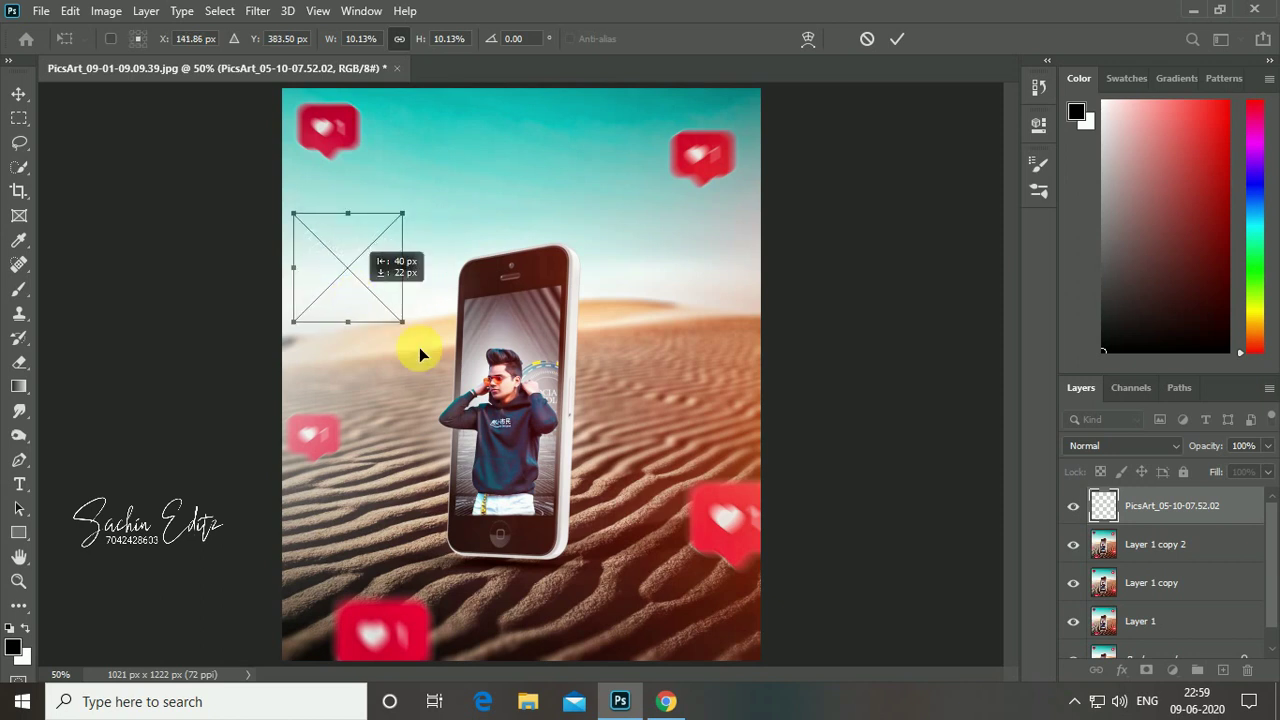
pyautogui.moveTo(638, 444); pyautogui.dragTo(642, 447)
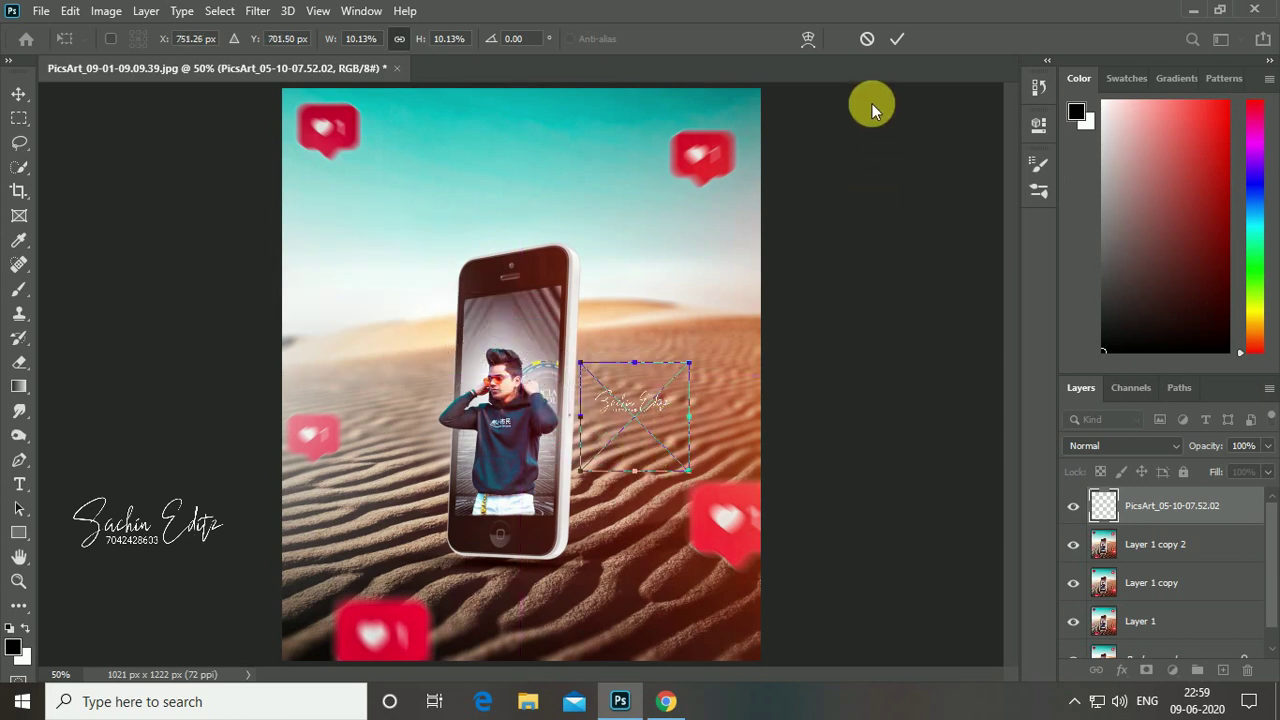
pyautogui.click(892, 48)
pyautogui.press('b')
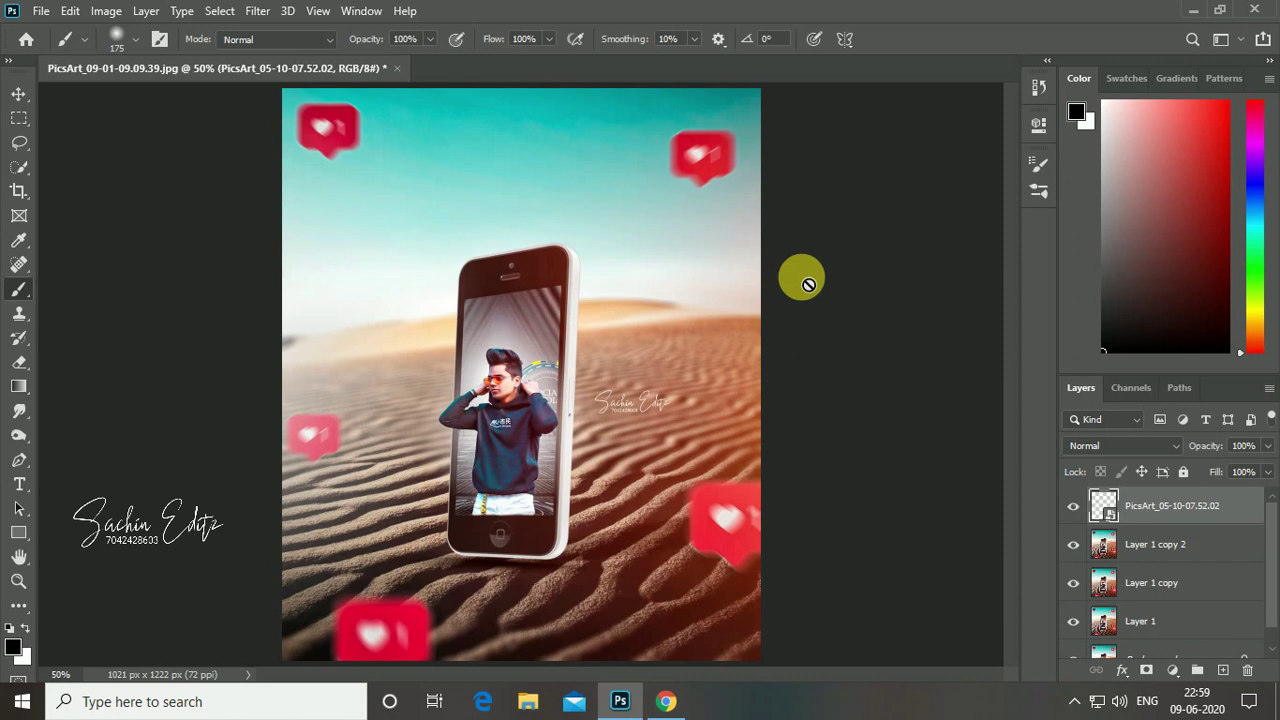
pyautogui.hotkey('ctrl', '+')
pyautogui.hotkey('ctrl', '-')
# Rasterize the signature layer and start a Save As on this computer in JPEG format.
pyautogui.click(756, 359)
pyautogui.click(603, 287)
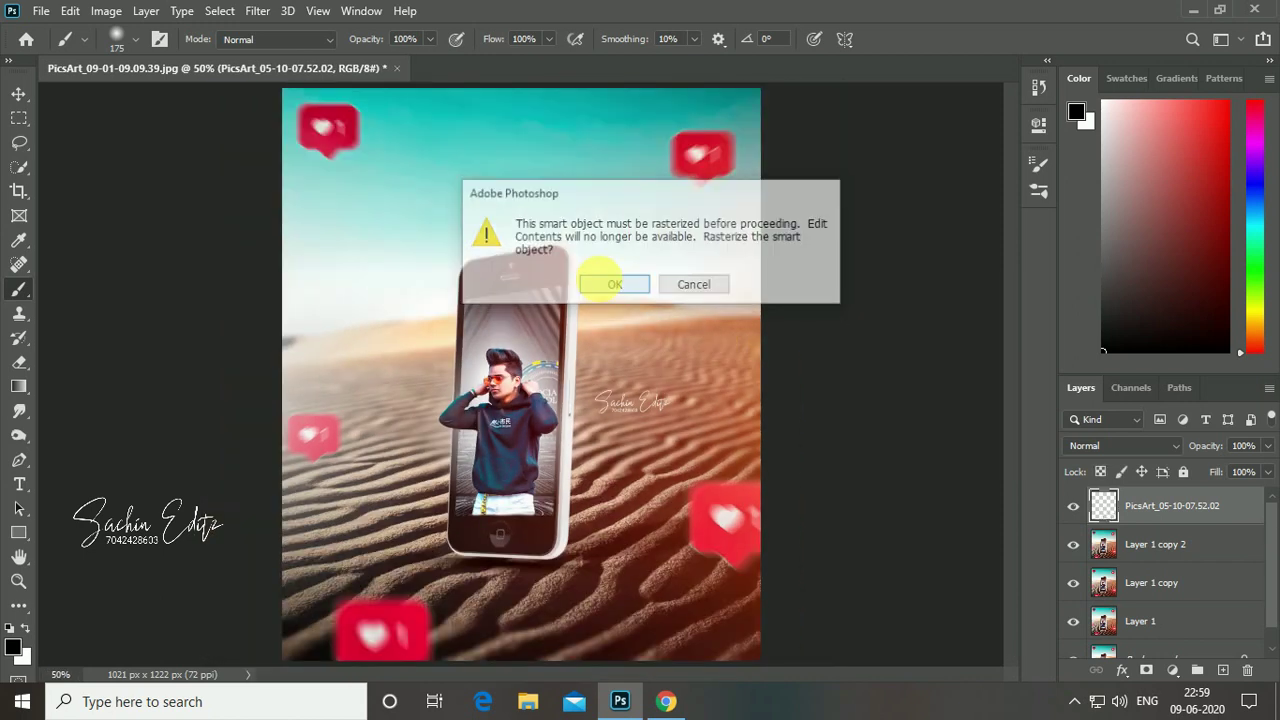
pyautogui.click(40, 12)
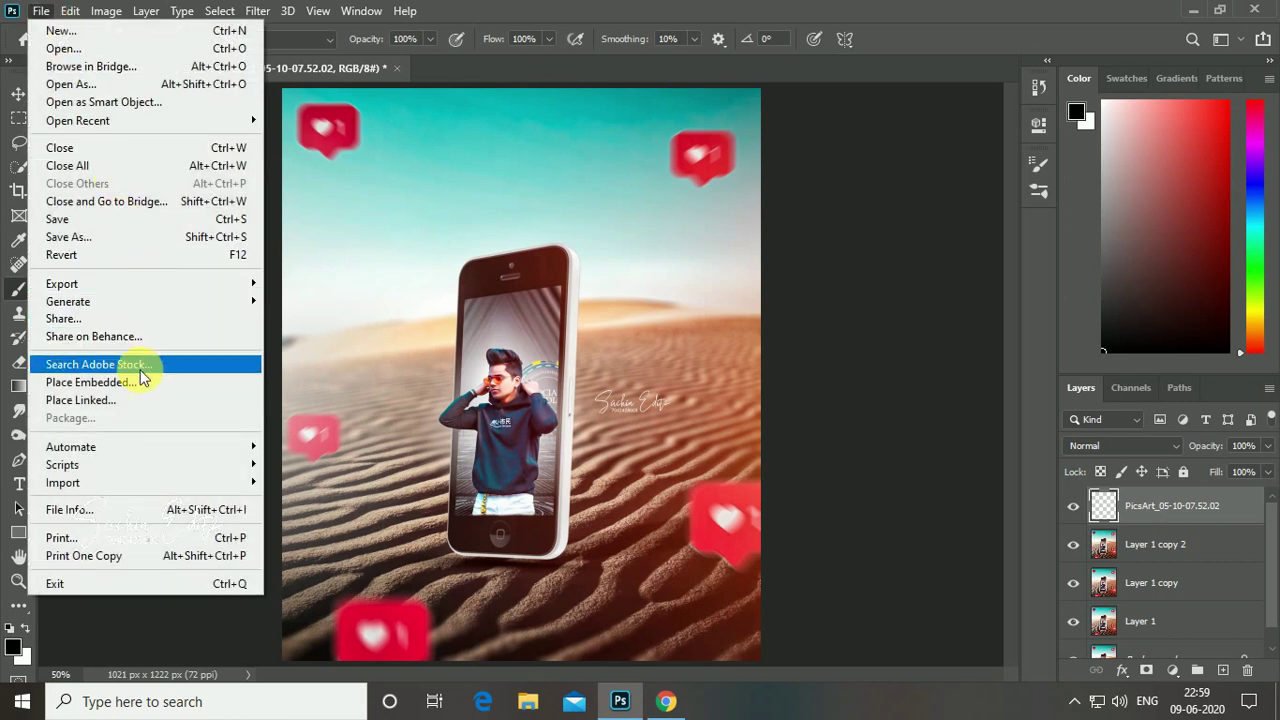
pyautogui.click(129, 236)
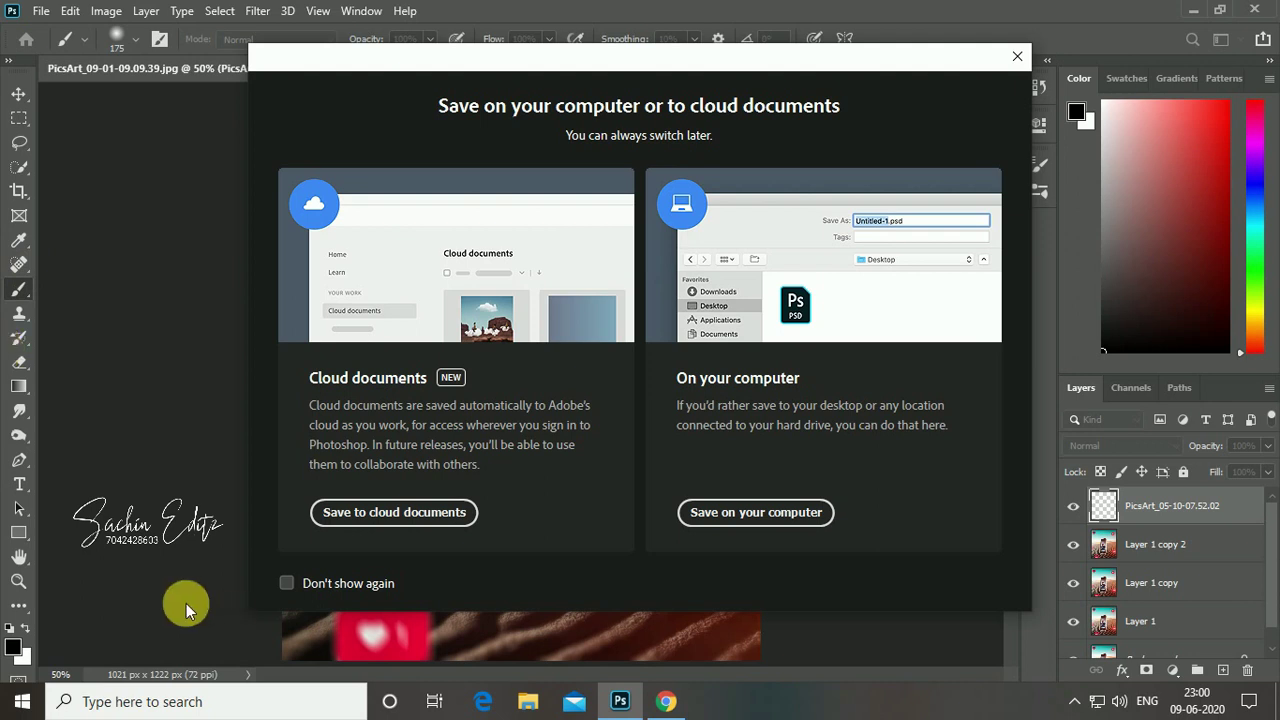
pyautogui.click(718, 510)
pyautogui.click(714, 504)
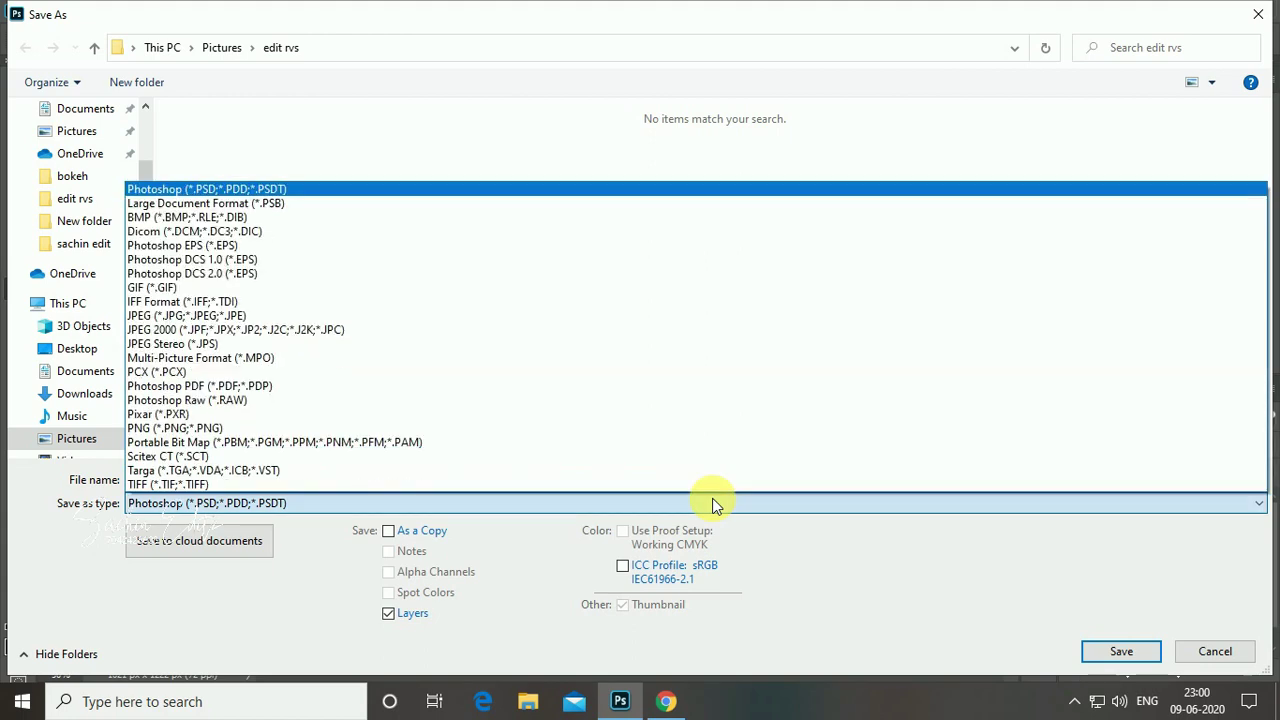
pyautogui.click(430, 316)
# Save into Pictures\New folder (7) at JPEG quality 12 Maximum.
pyautogui.click(100, 439)
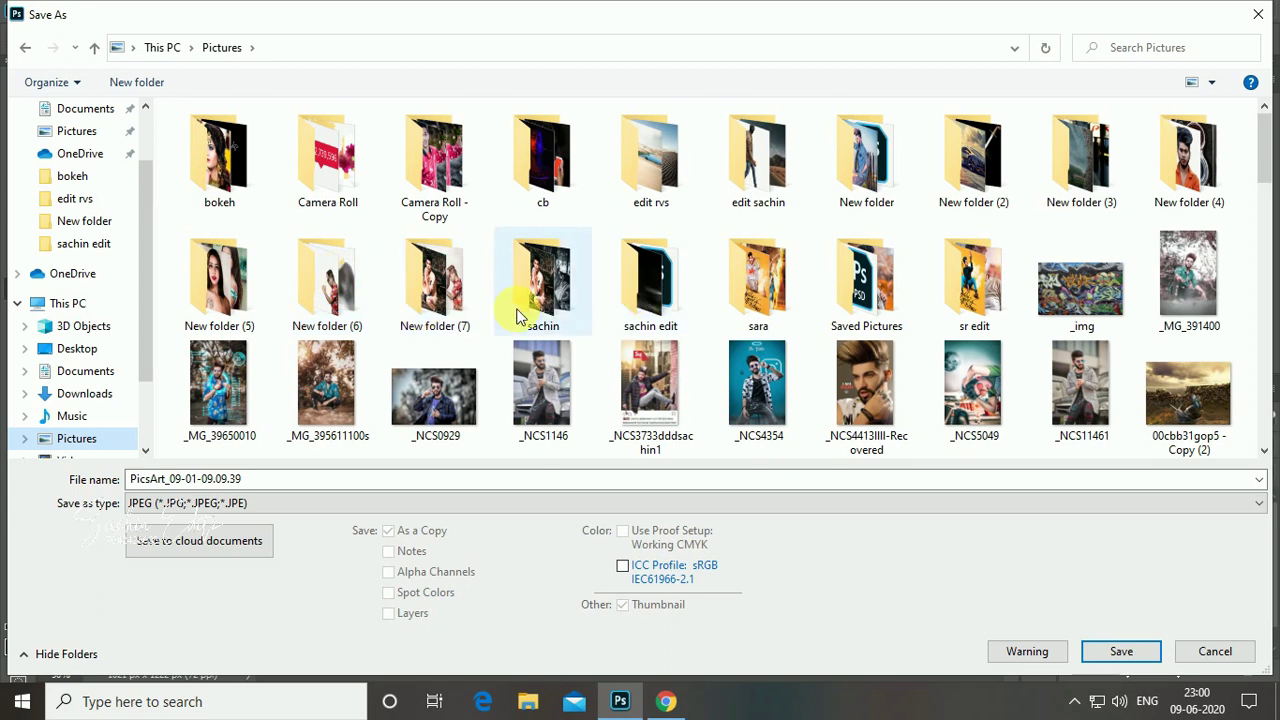
pyautogui.click(428, 314)
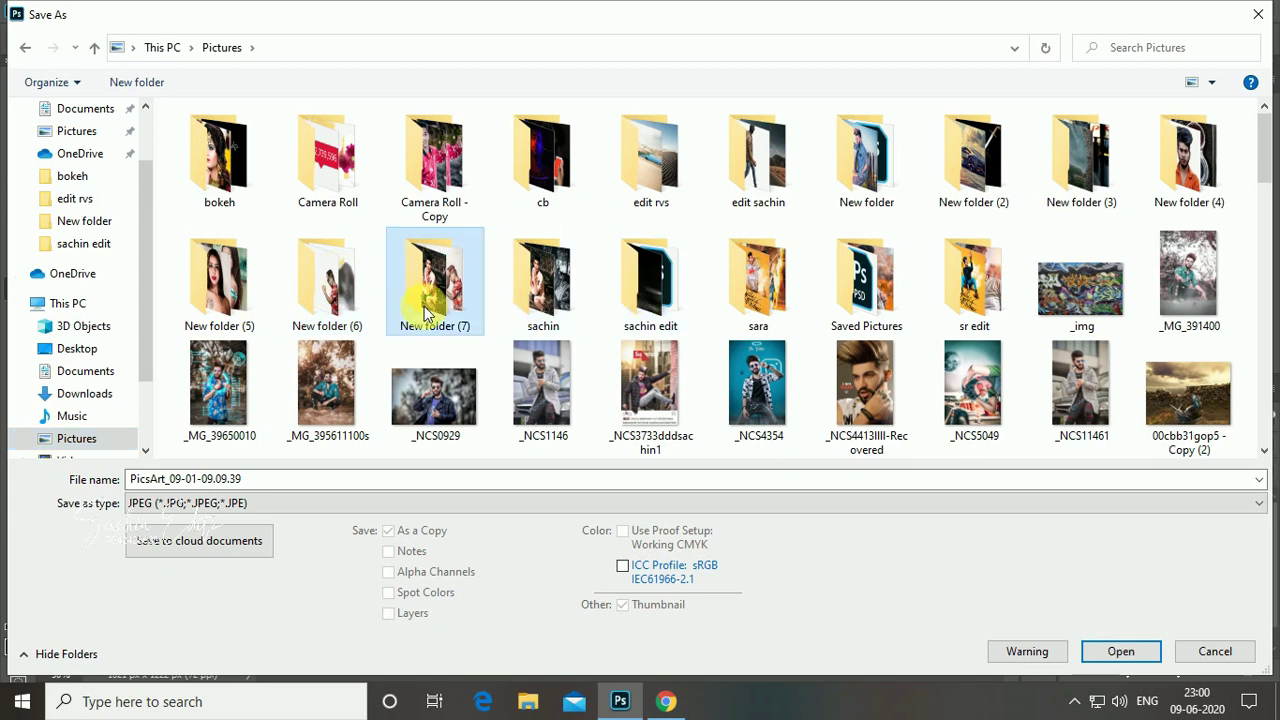
pyautogui.click(1120, 651)
pyautogui.click(1143, 648)
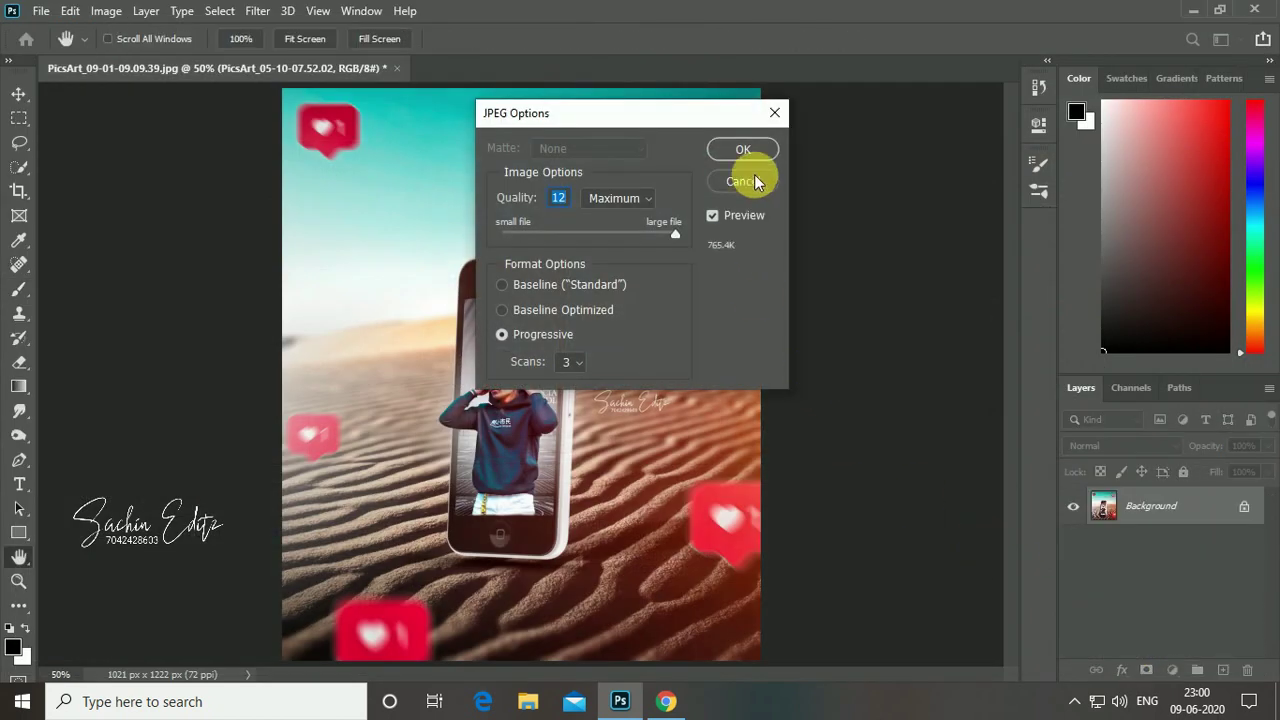
pyautogui.click(760, 149)
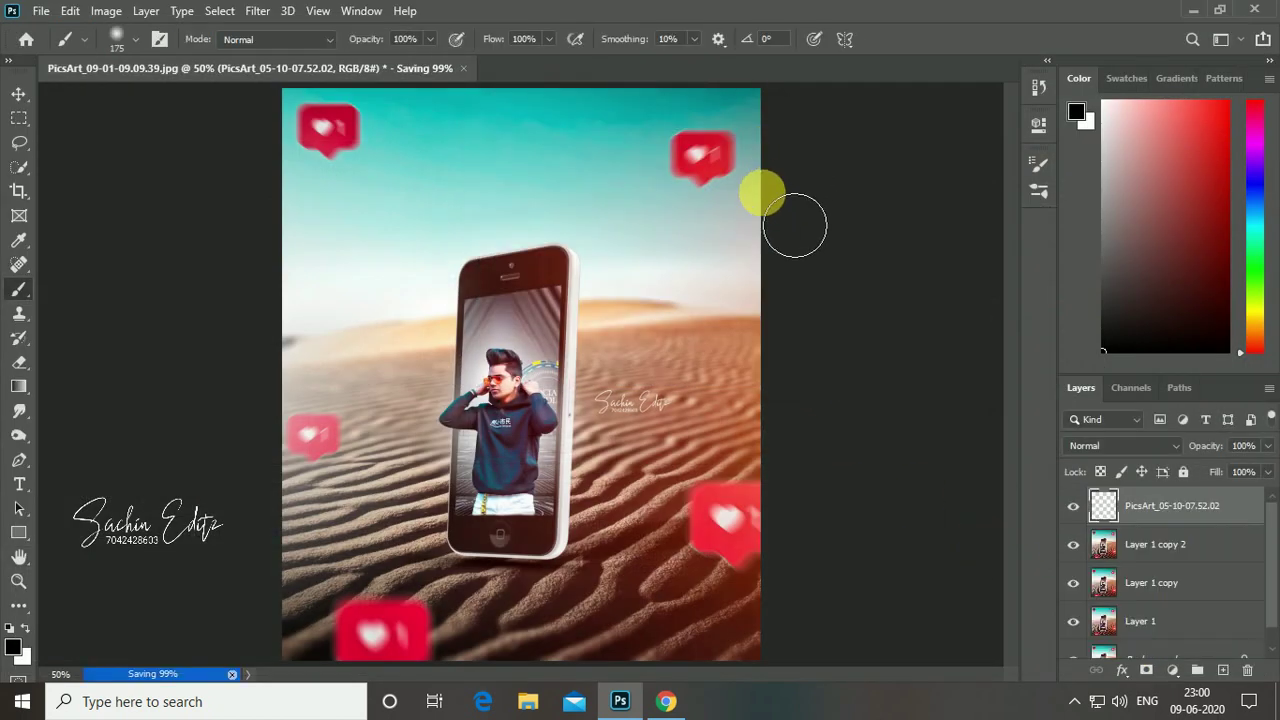